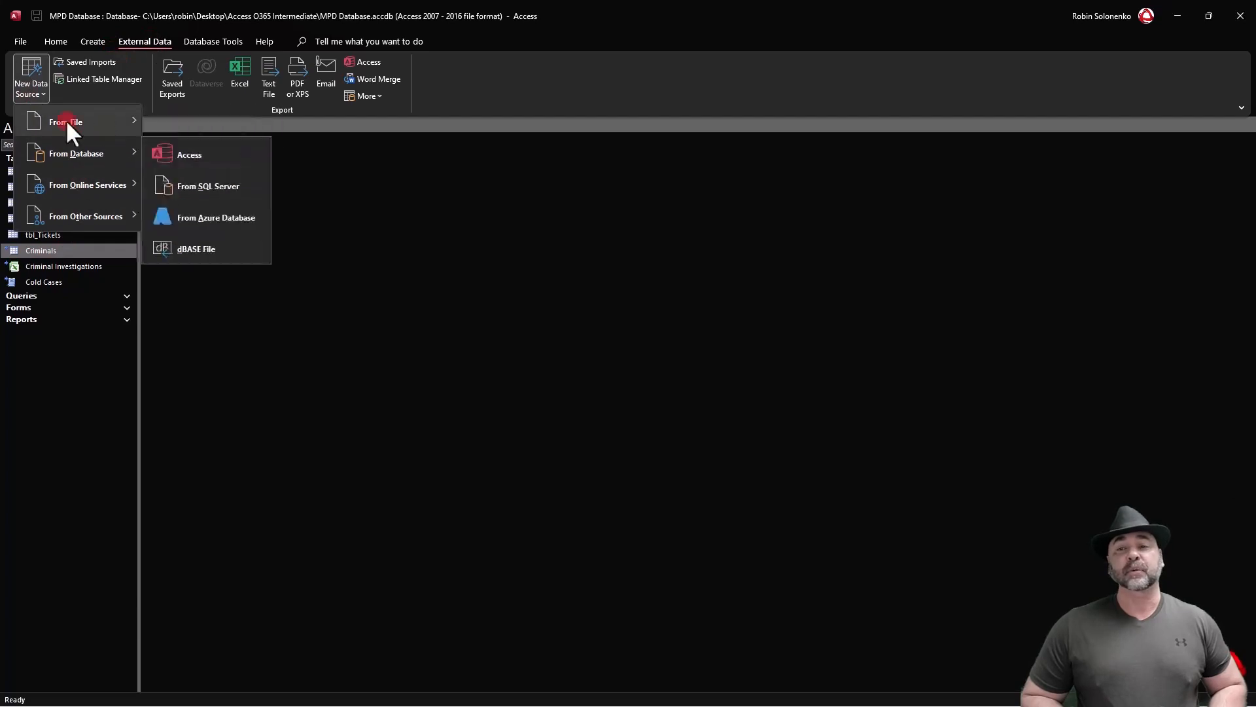
Import tbl_Car Part Inventory.xml from Chapter 1 Files with structure and data, without saving the import steps
click(196, 184)
click(828, 265)
double_click(566, 318)
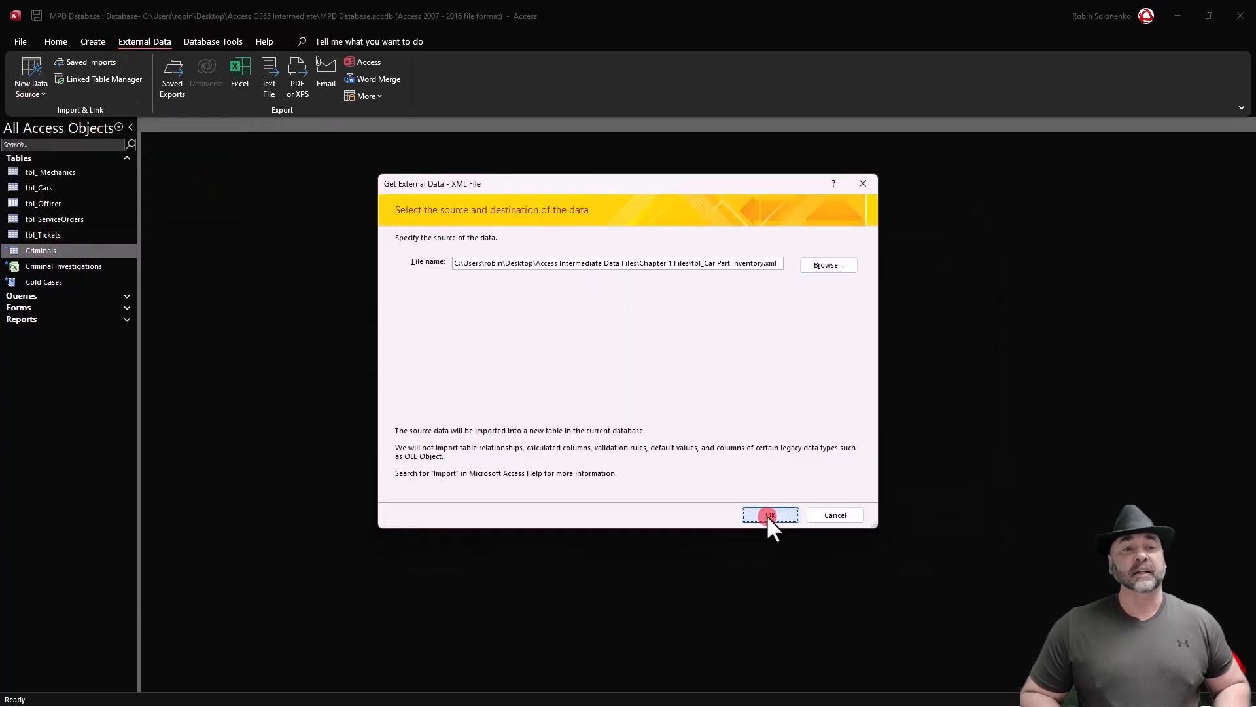
click(767, 516)
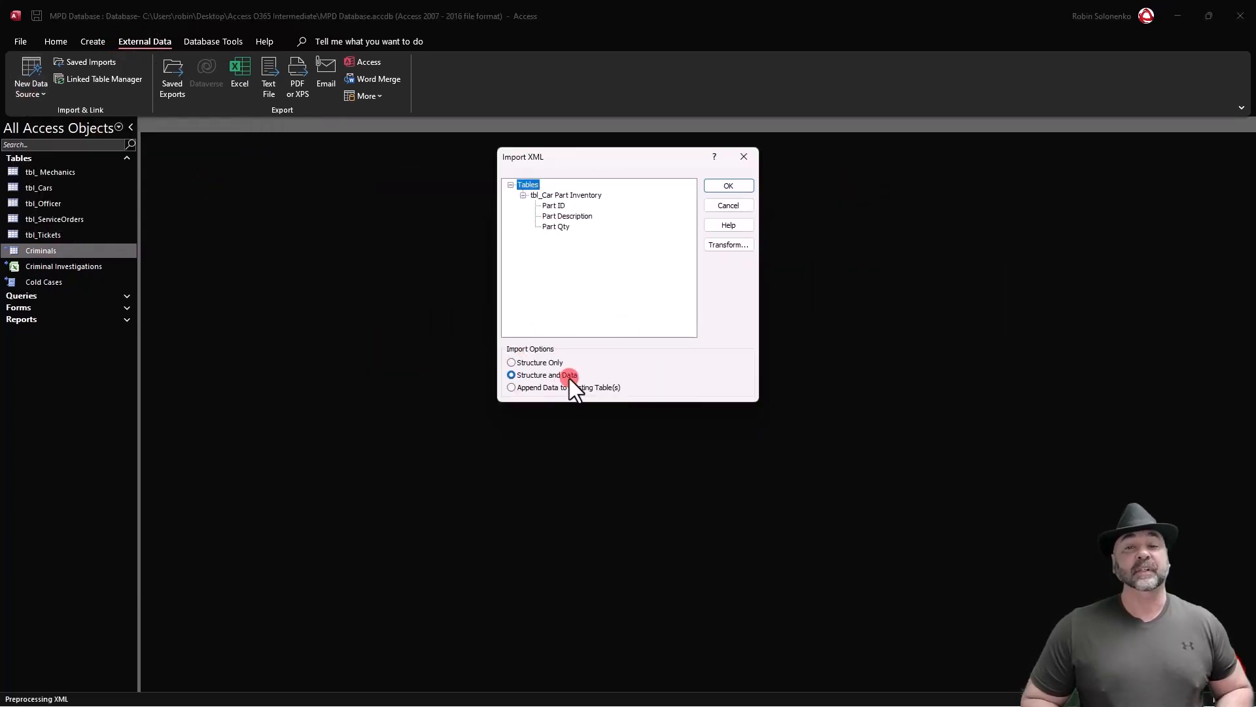
click(729, 185)
click(835, 513)
Open the tbl_Car Part Inventory table and switch it to Design View
double_click(72, 188)
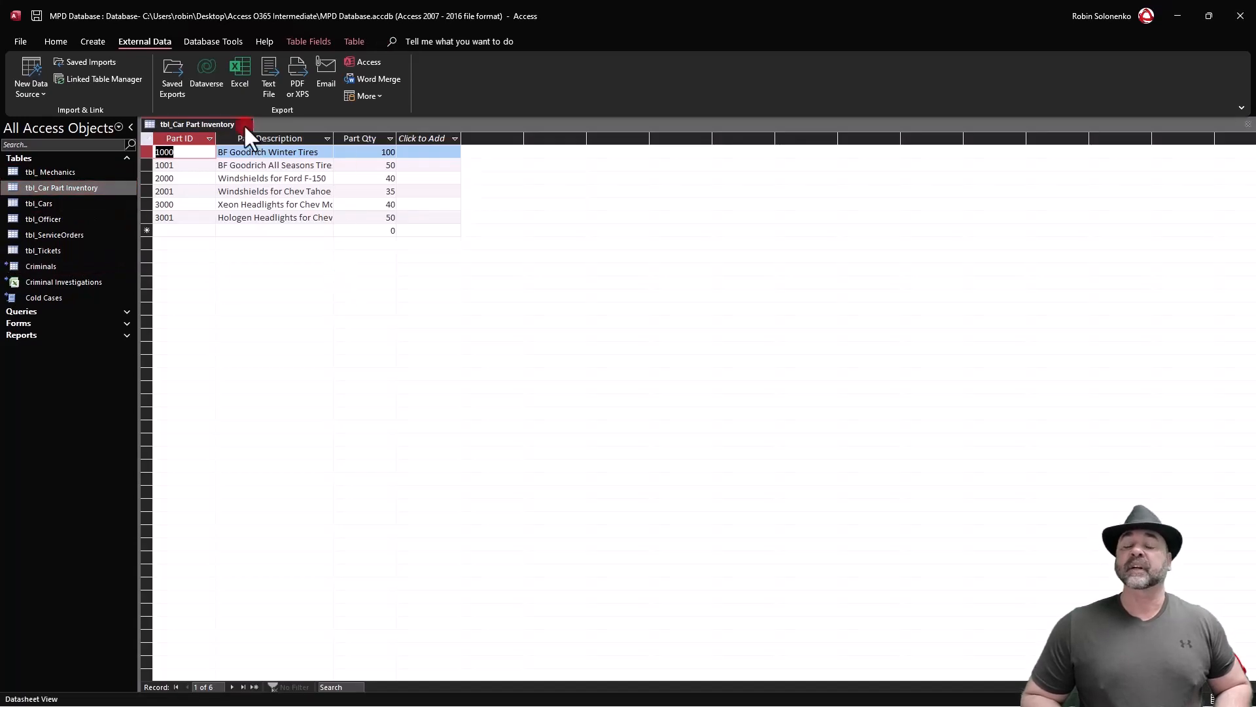
right_click(197, 125)
click(225, 195)
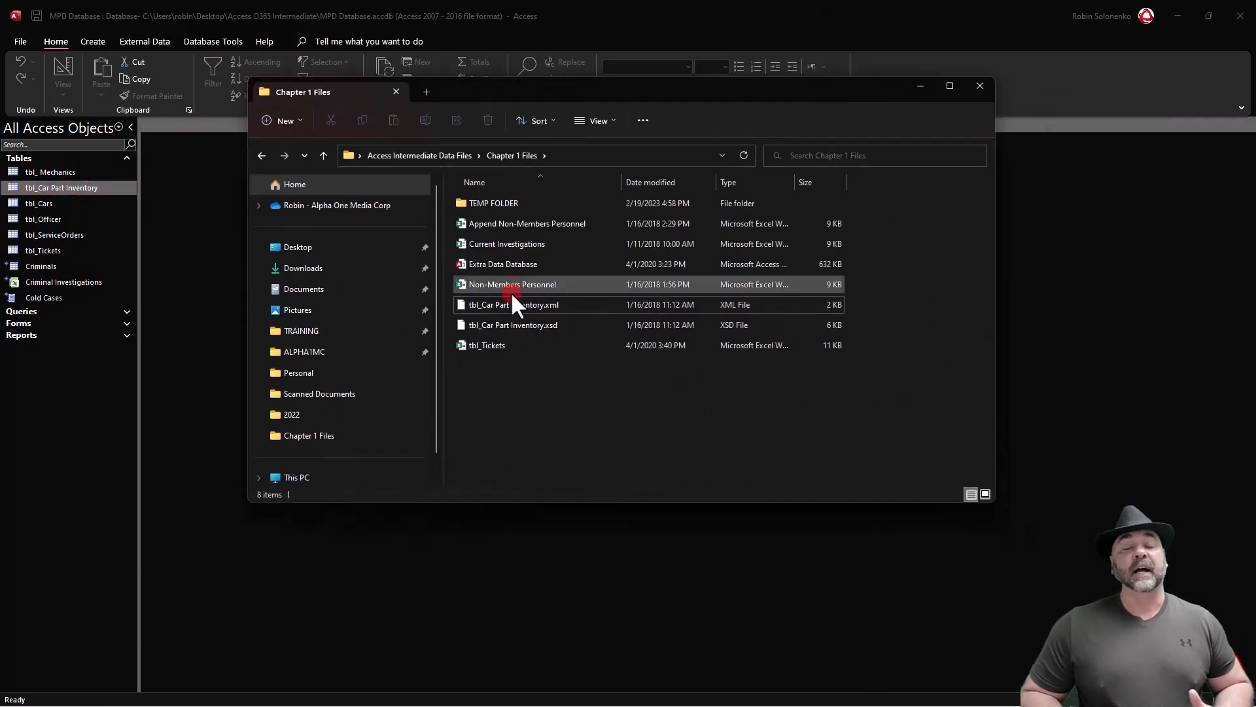
Import the tbl_Accessories table from Extra Data Database.accdb into the current database and close its datasheet
double_click(503, 263)
click(64, 191)
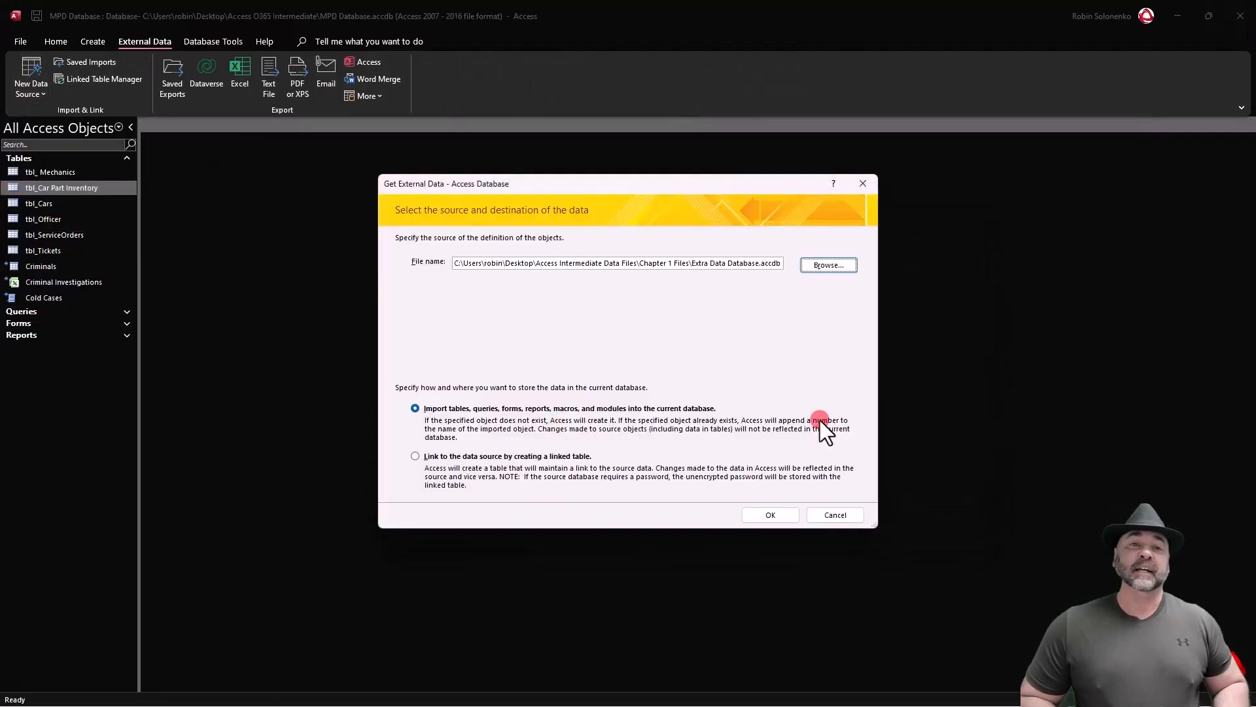
click(763, 515)
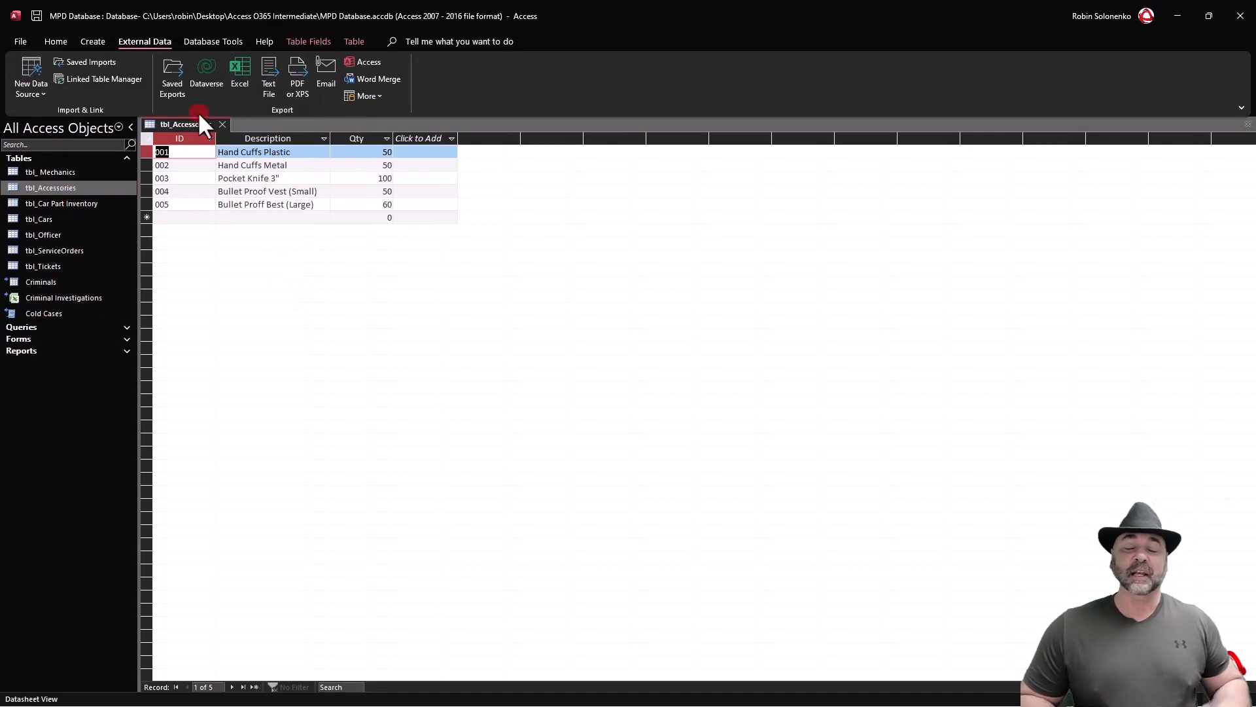
click(223, 124)
Start an import from an Excel file and choose a workbook as its source
click(31, 79)
mouse_move(61, 120)
click(190, 122)
click(829, 264)
double_click(525, 362)
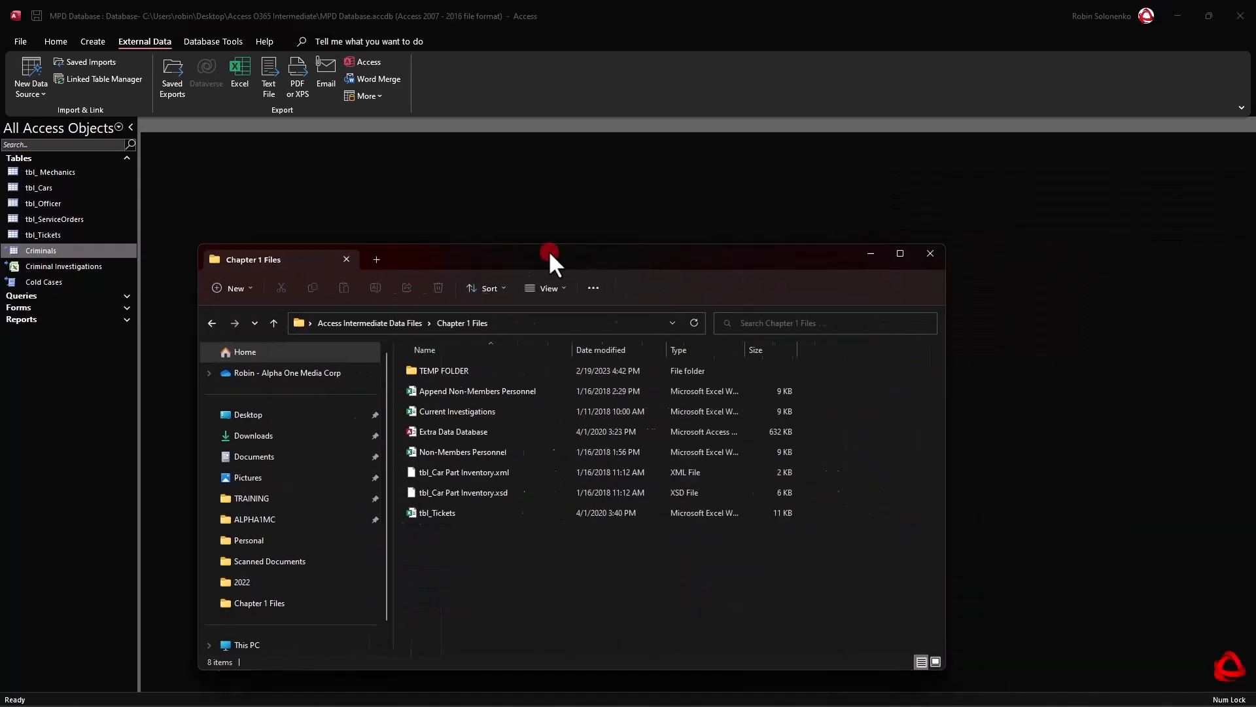
Open tbl_Car Part Inventory.xml from the Chapter 1 Files folder in Notepad, just this once
drag(548, 250, 551, 131)
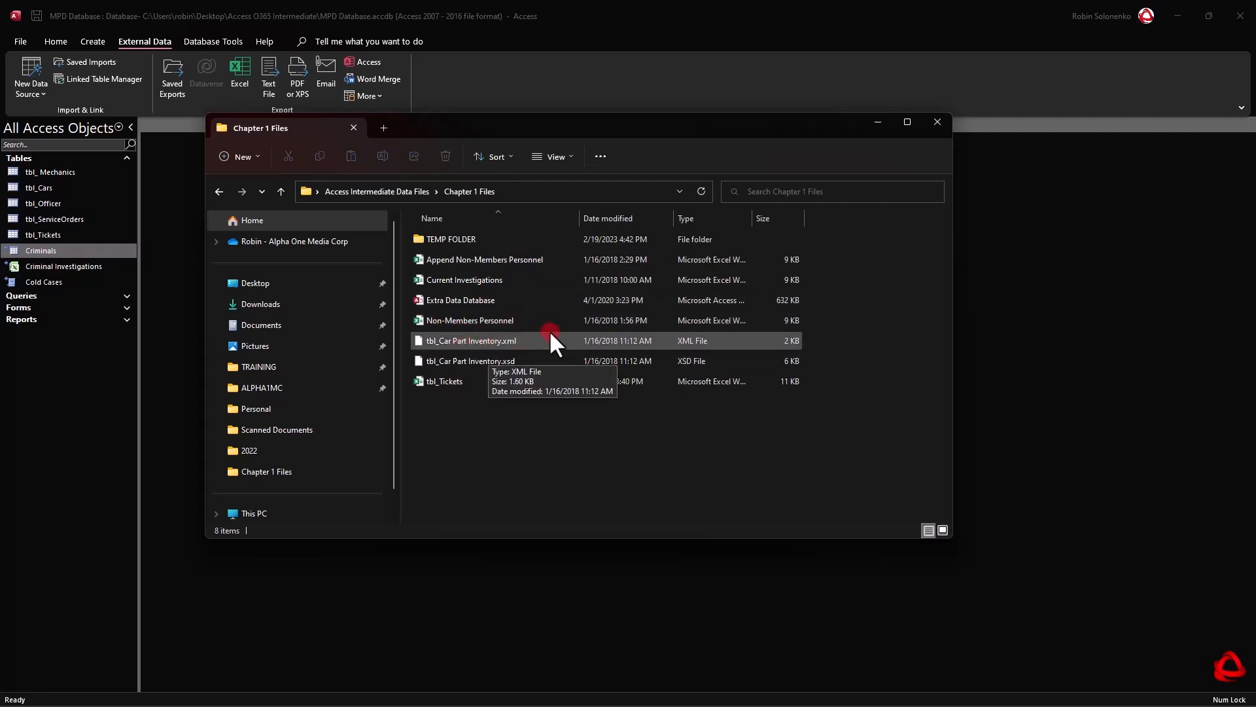
double_click(455, 339)
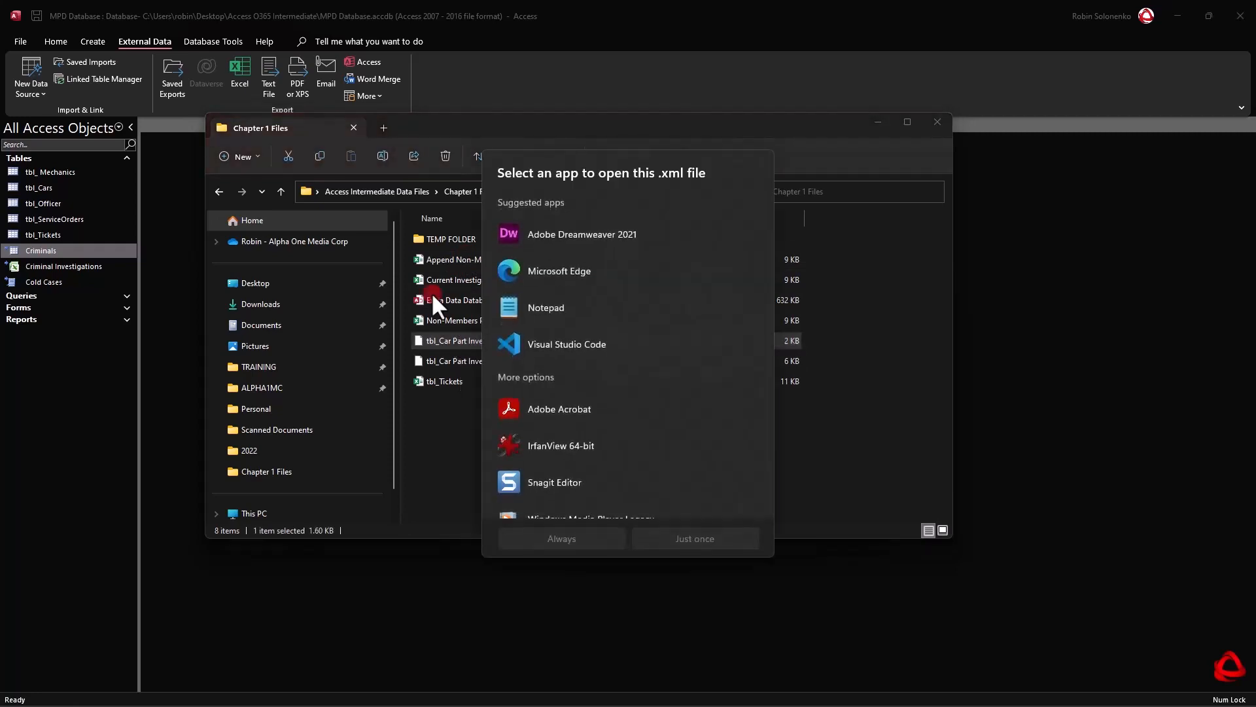
click(539, 302)
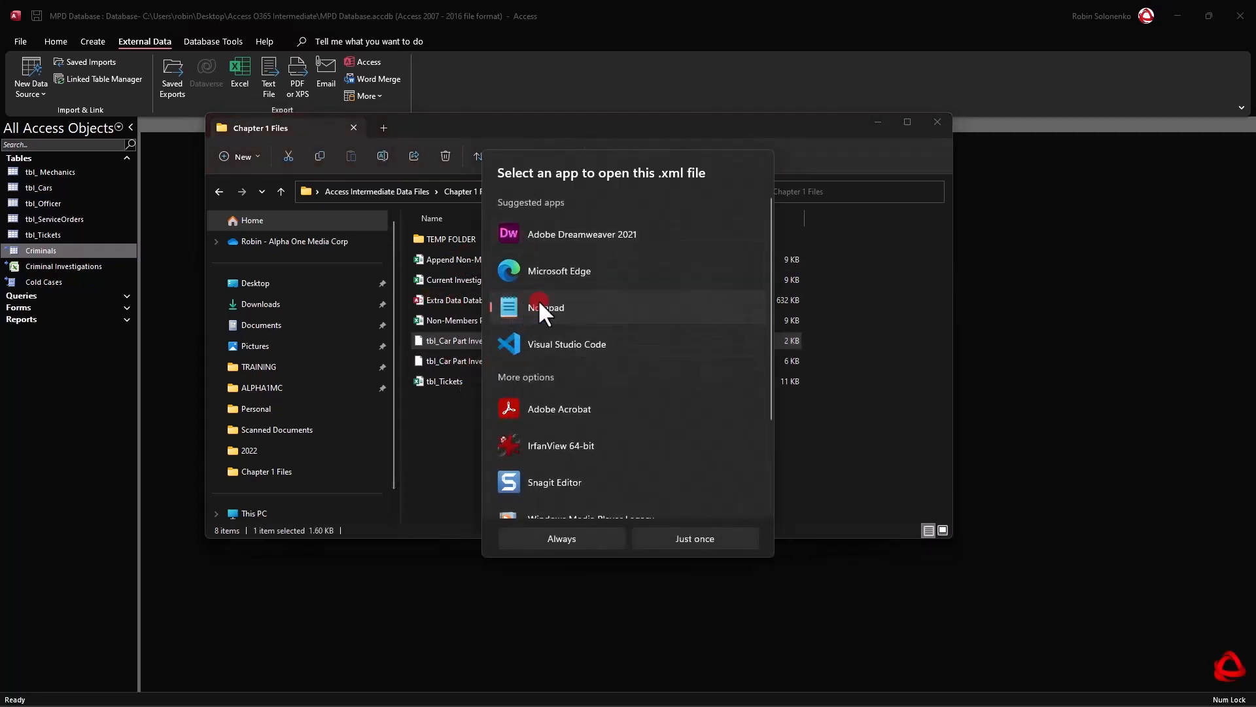
click(684, 533)
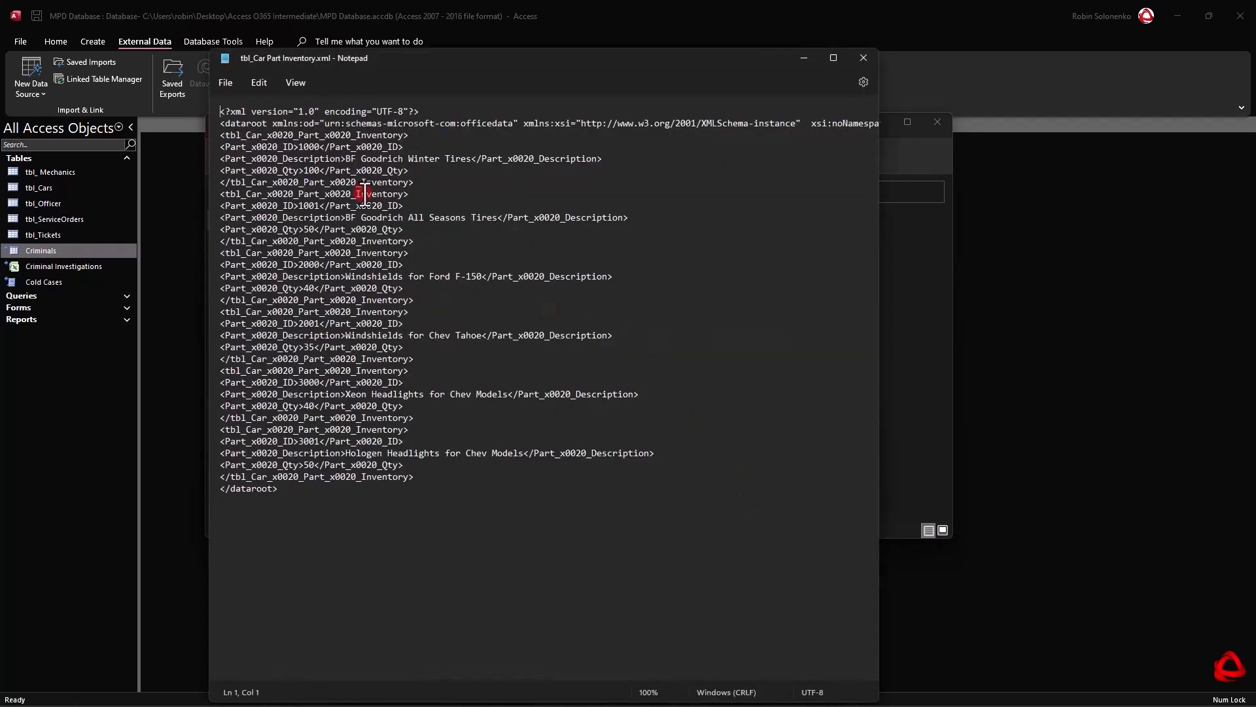
Examine the XML tags and part records in the file, and close Notepad and the Chapter 1 Files folder
drag(341, 479, 321, 452)
click(497, 468)
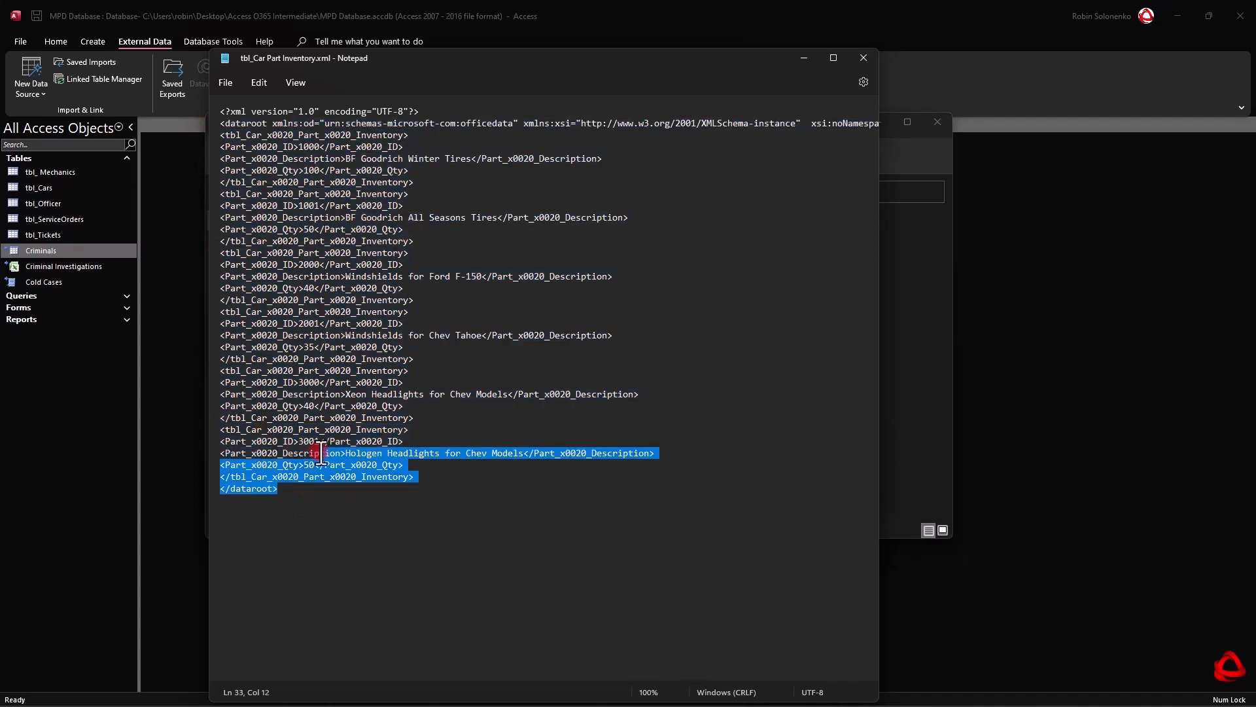
click(315, 312)
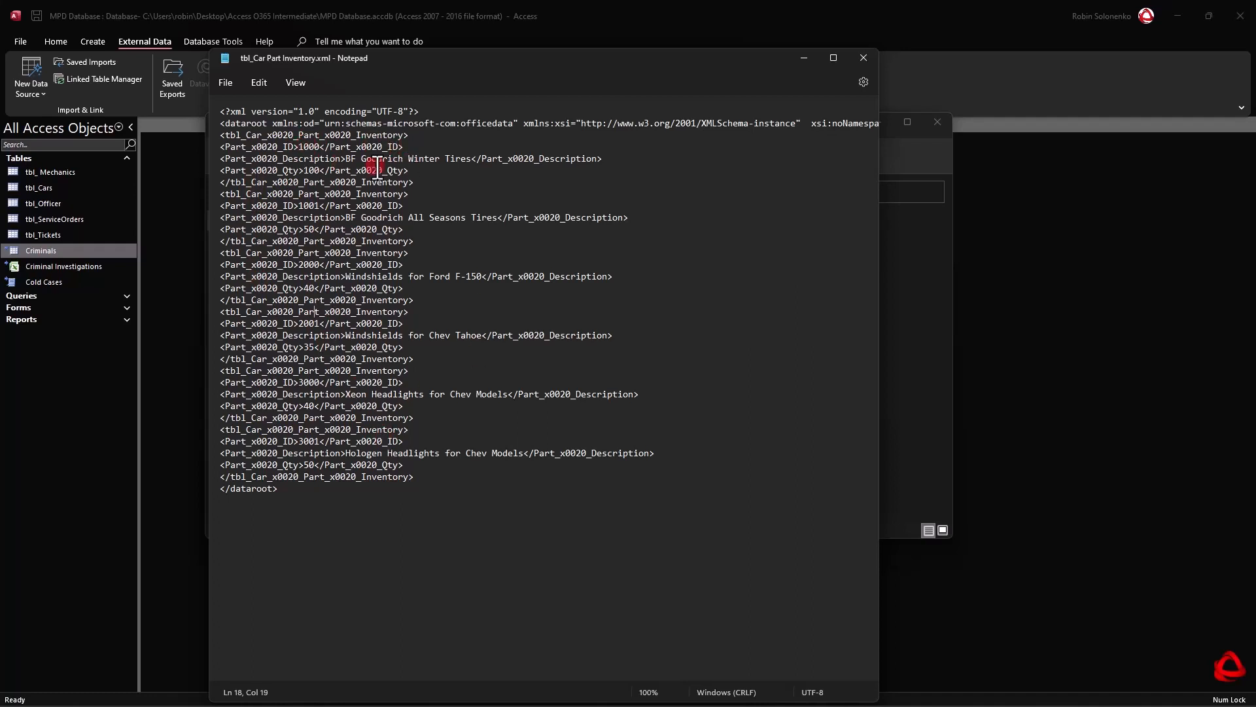
drag(348, 155, 482, 159)
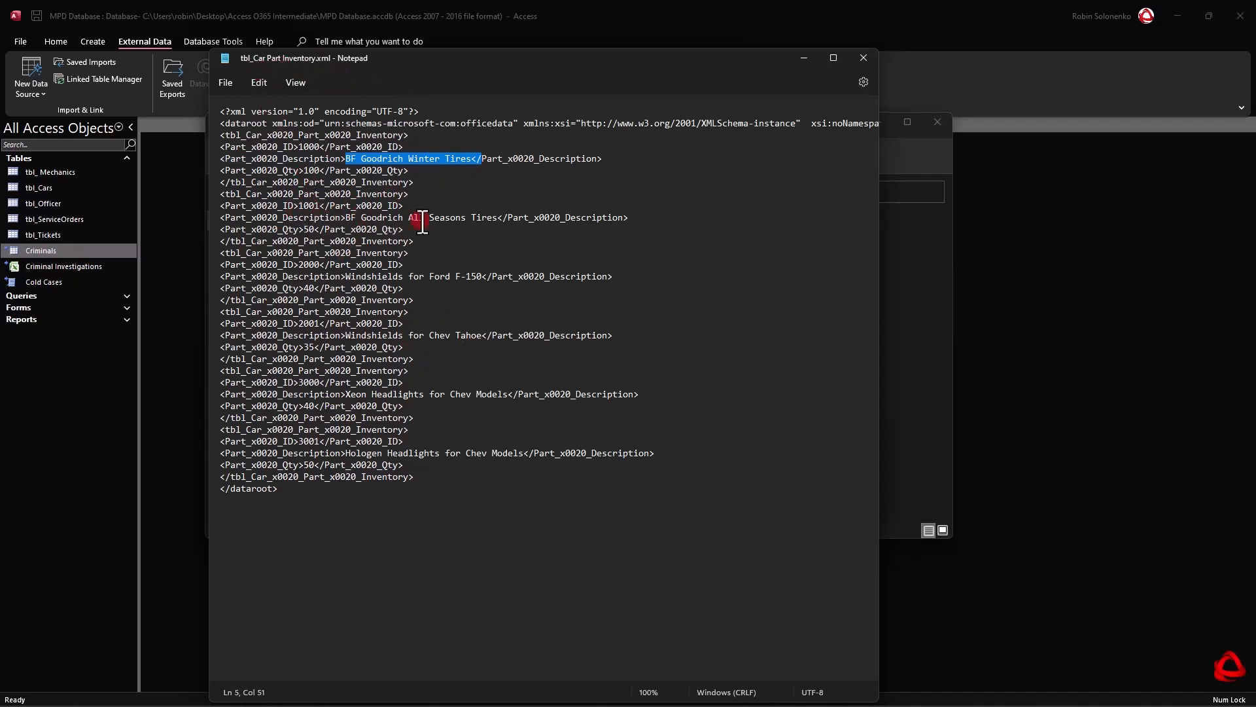
click(409, 340)
drag(330, 488, 316, 207)
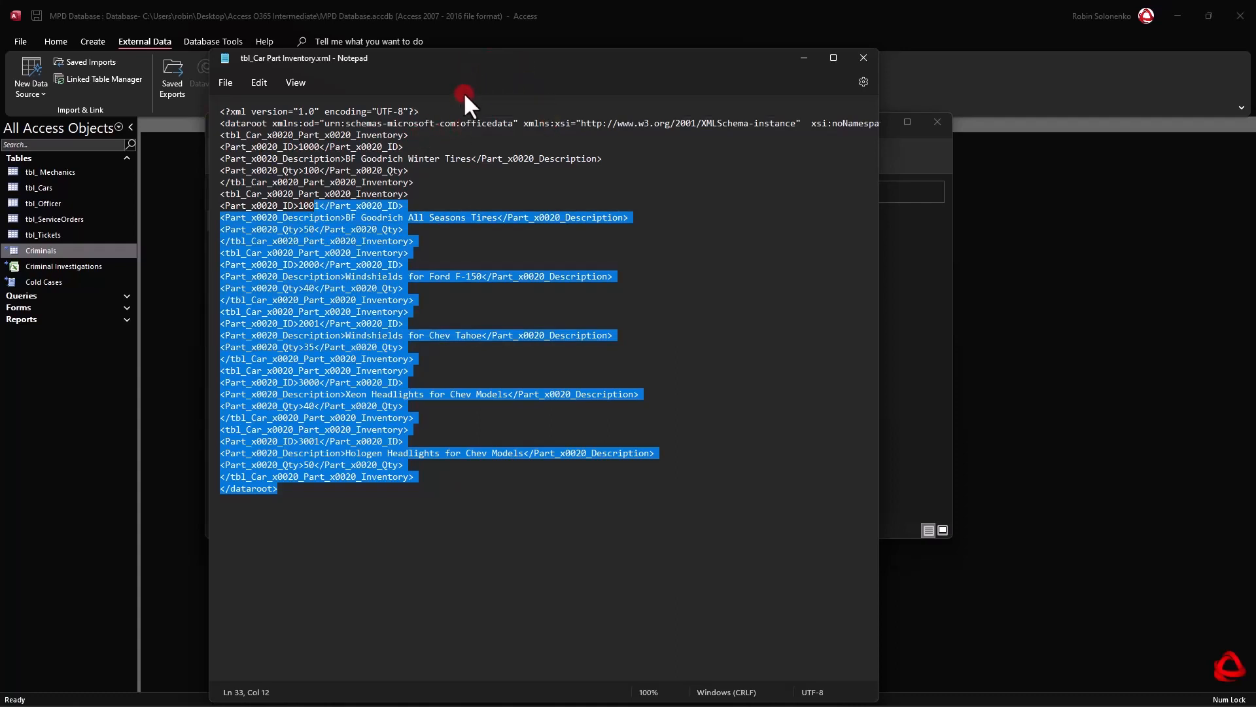
click(318, 423)
drag(304, 499, 228, 108)
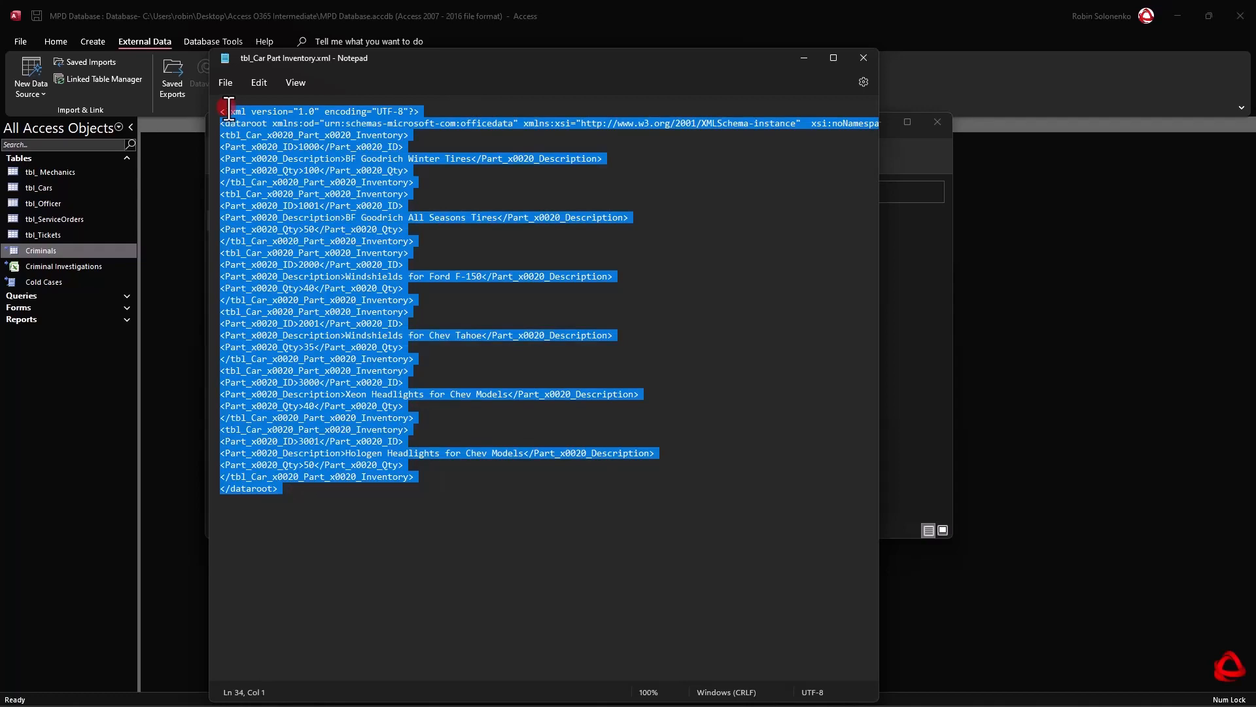
click(255, 134)
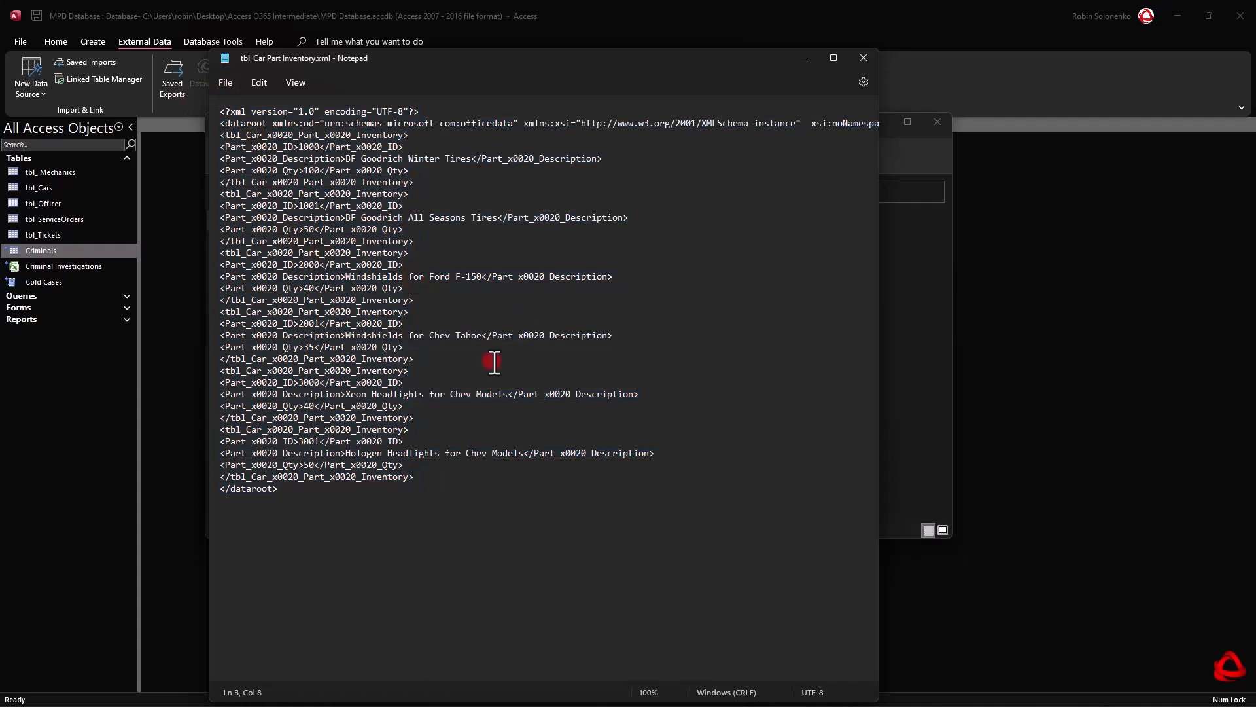
click(323, 496)
key(ctrl+a)
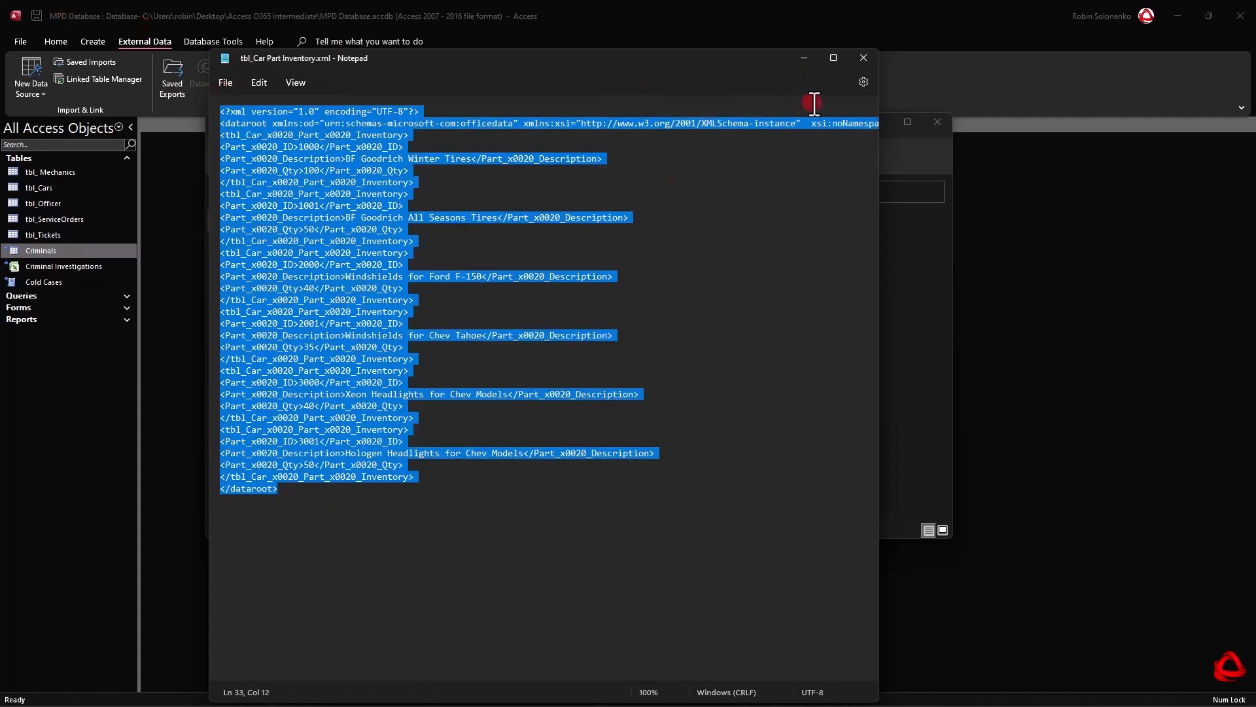
click(865, 57)
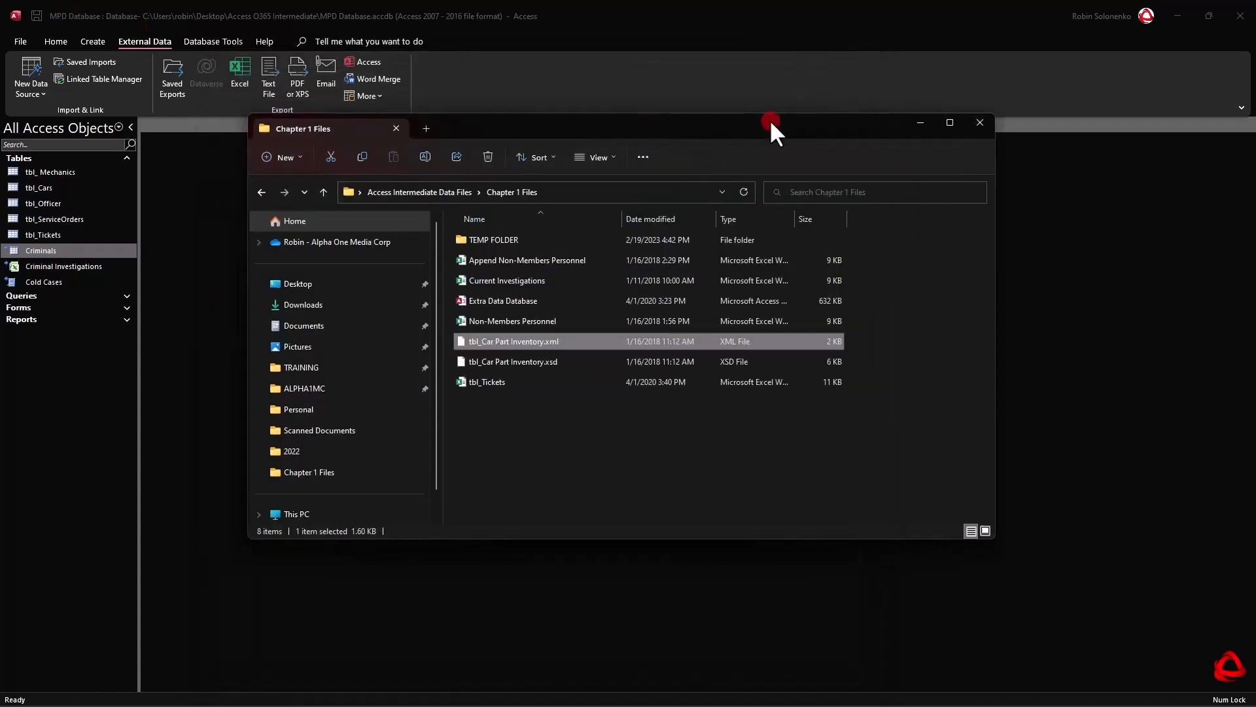
click(937, 122)
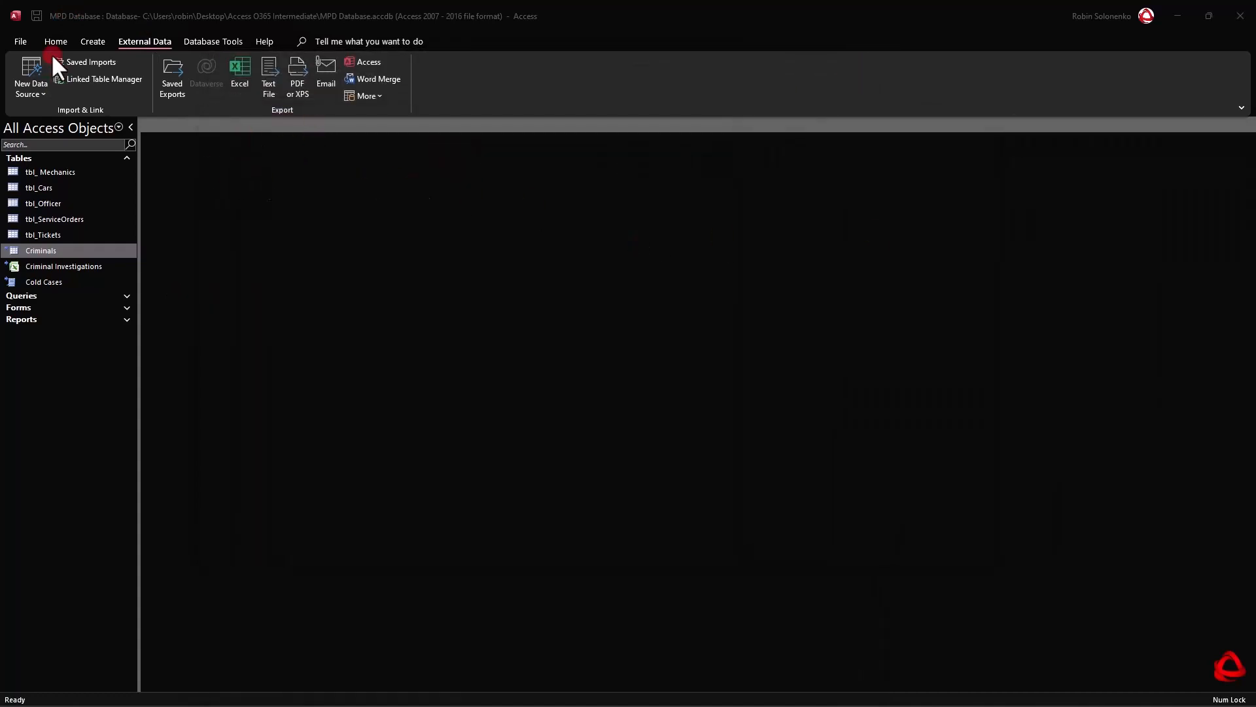
Start an XML file import and choose tbl_Car Part Inventory.xml in Chapter 1 Files as the data source
click(151, 39)
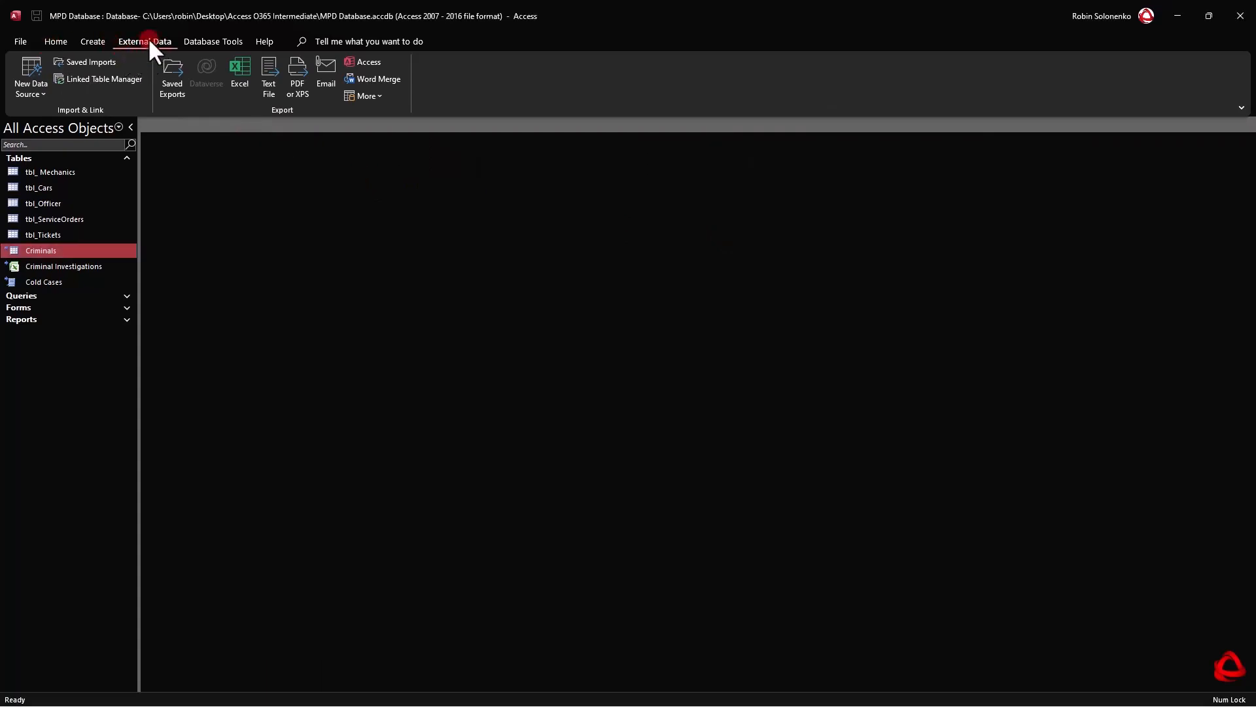
click(26, 91)
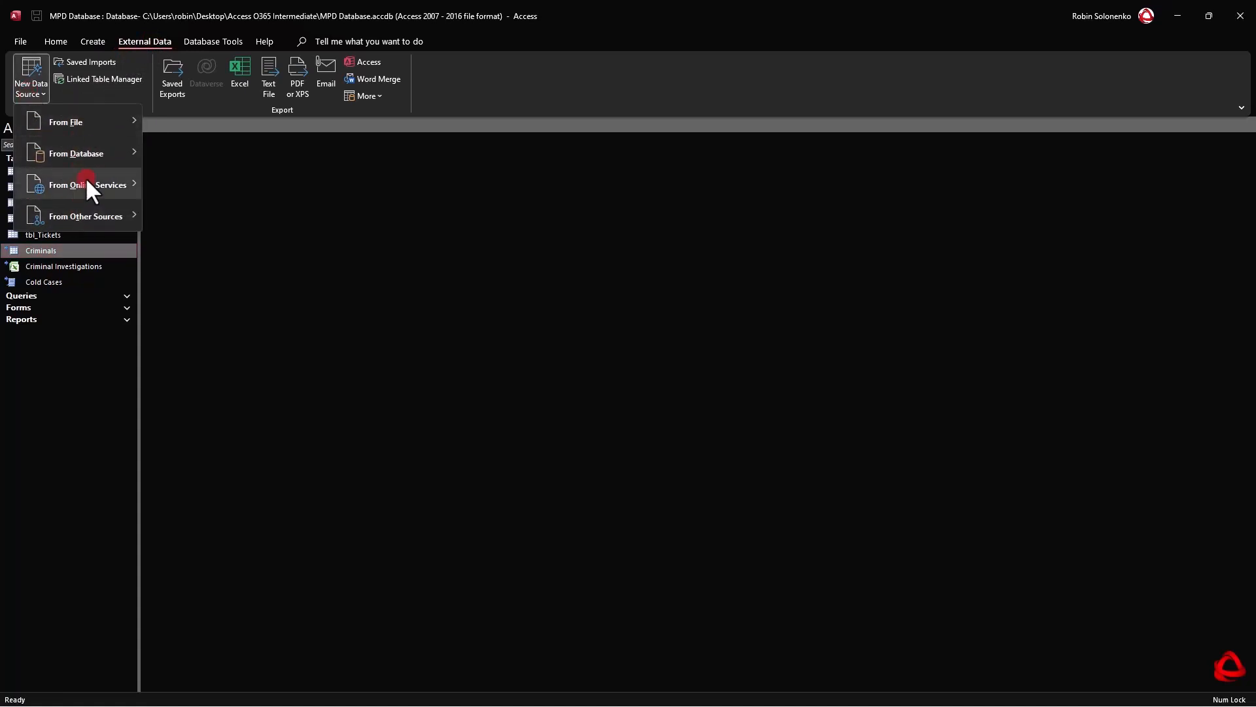
click(103, 124)
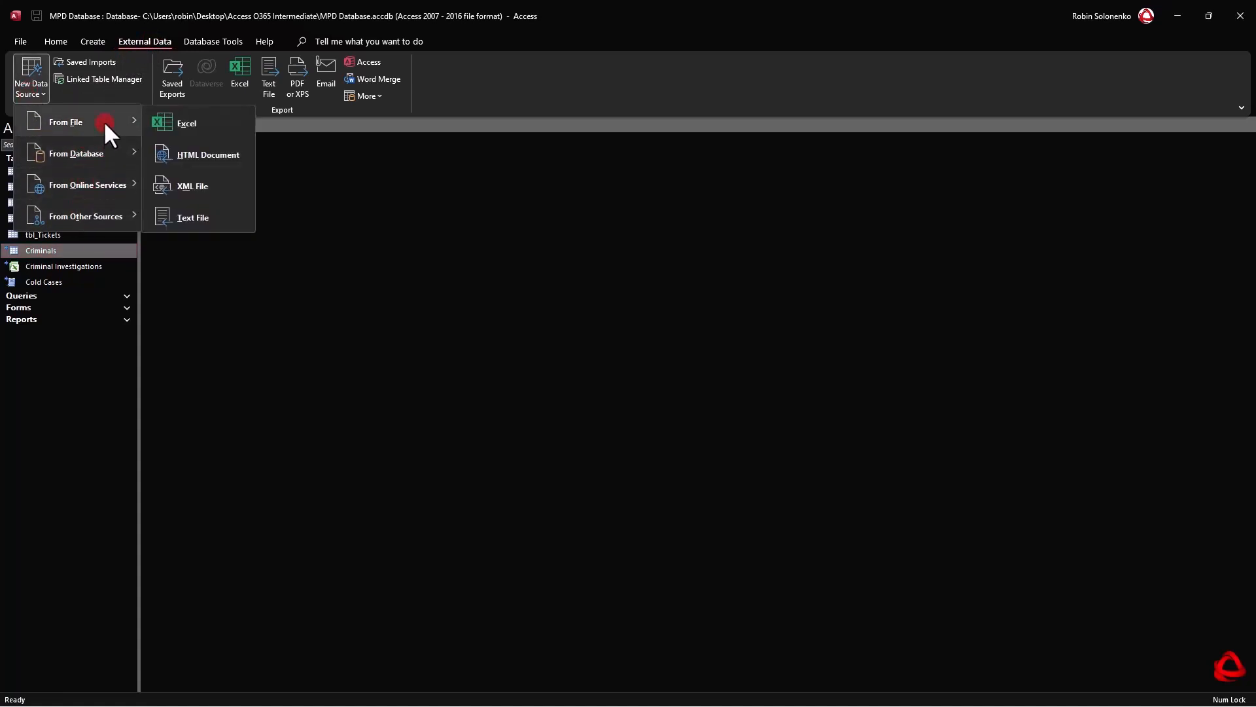
click(53, 142)
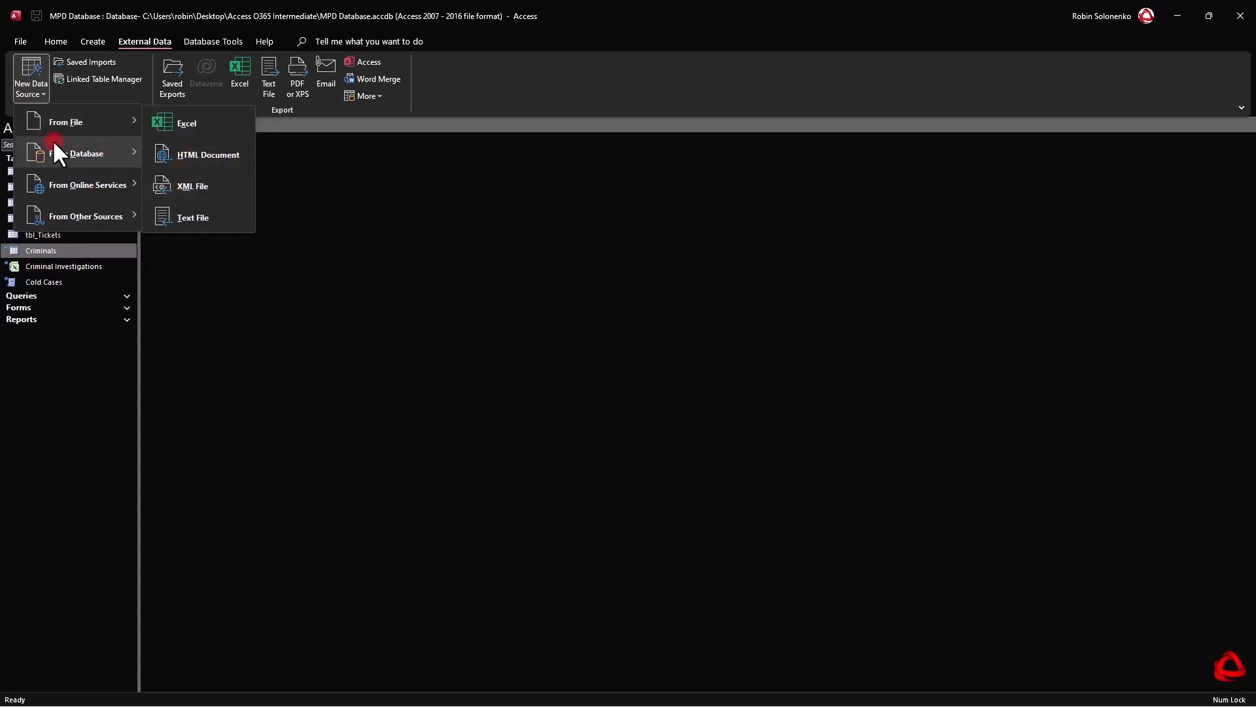
click(66, 121)
click(206, 182)
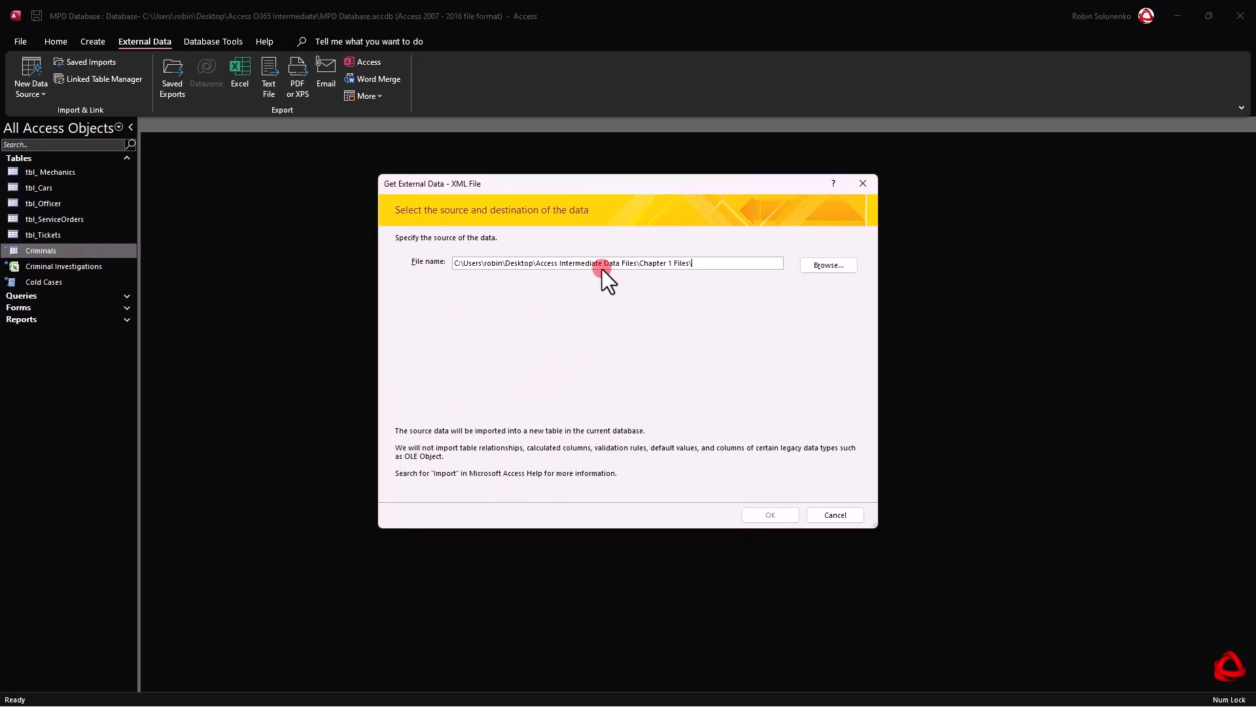
click(827, 263)
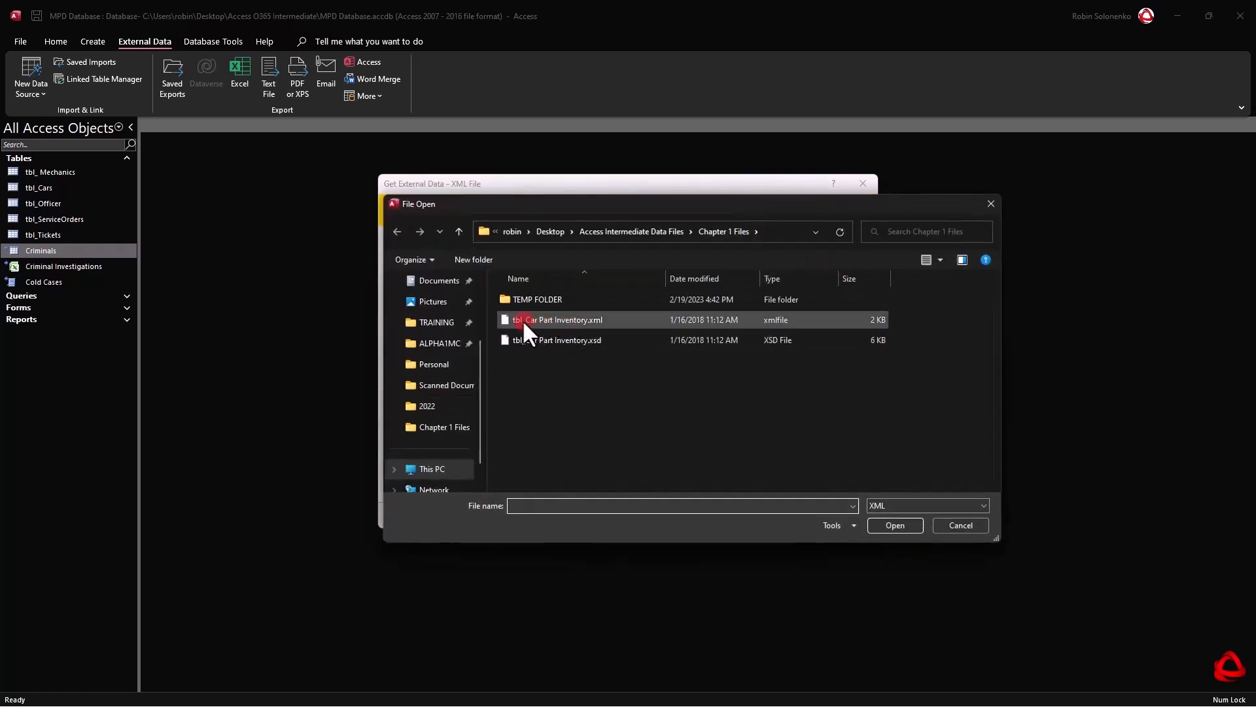
click(522, 319)
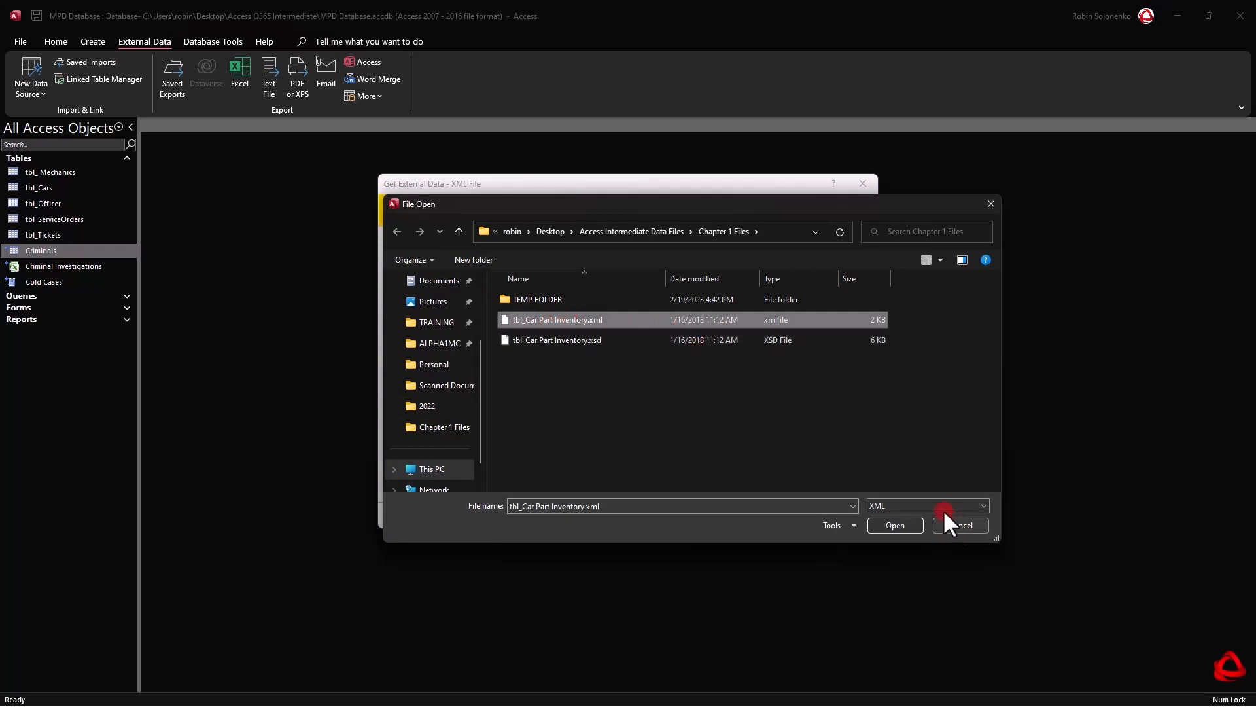
click(890, 525)
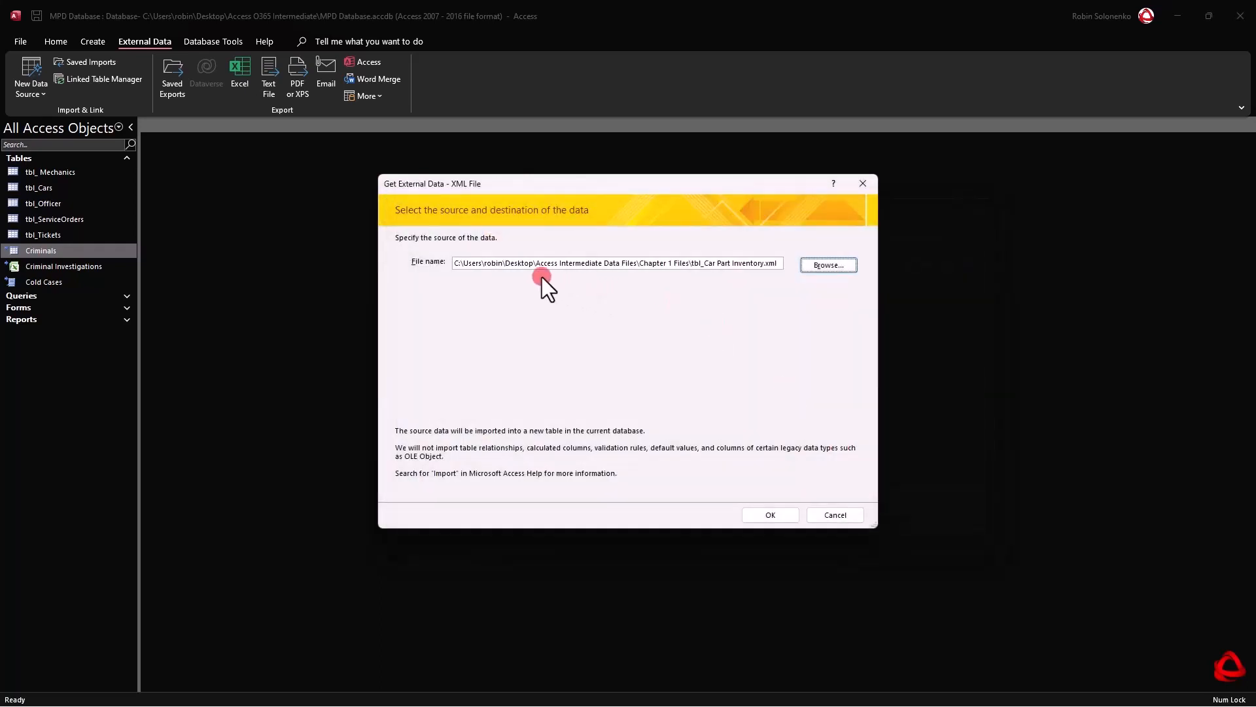
Check the fields of tbl_Car Part Inventory and import its structure and data without saving the import steps
click(770, 515)
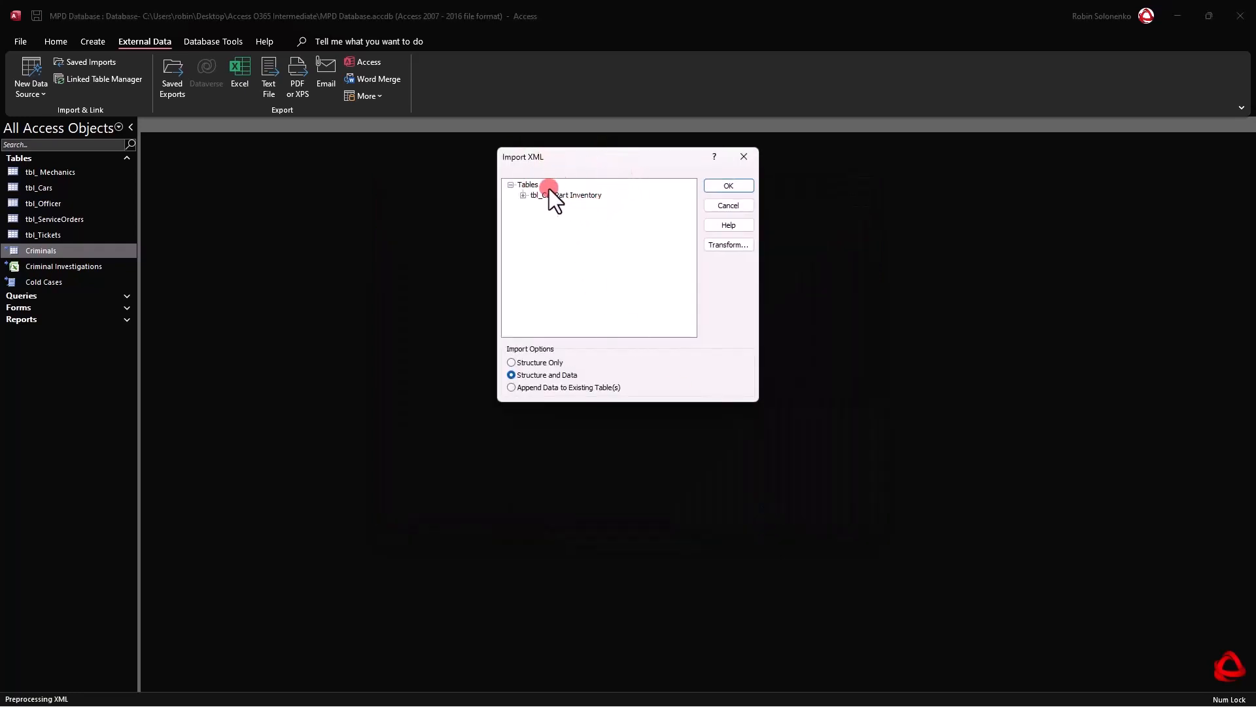
click(523, 195)
click(723, 182)
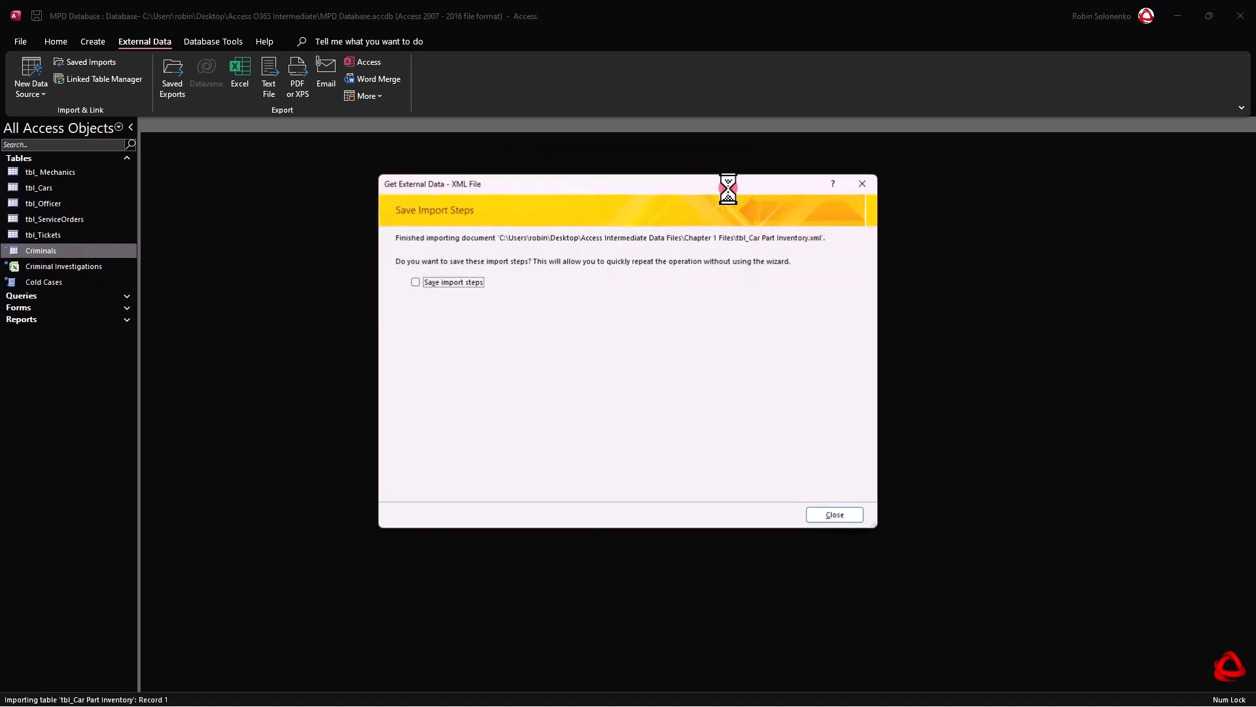
click(835, 514)
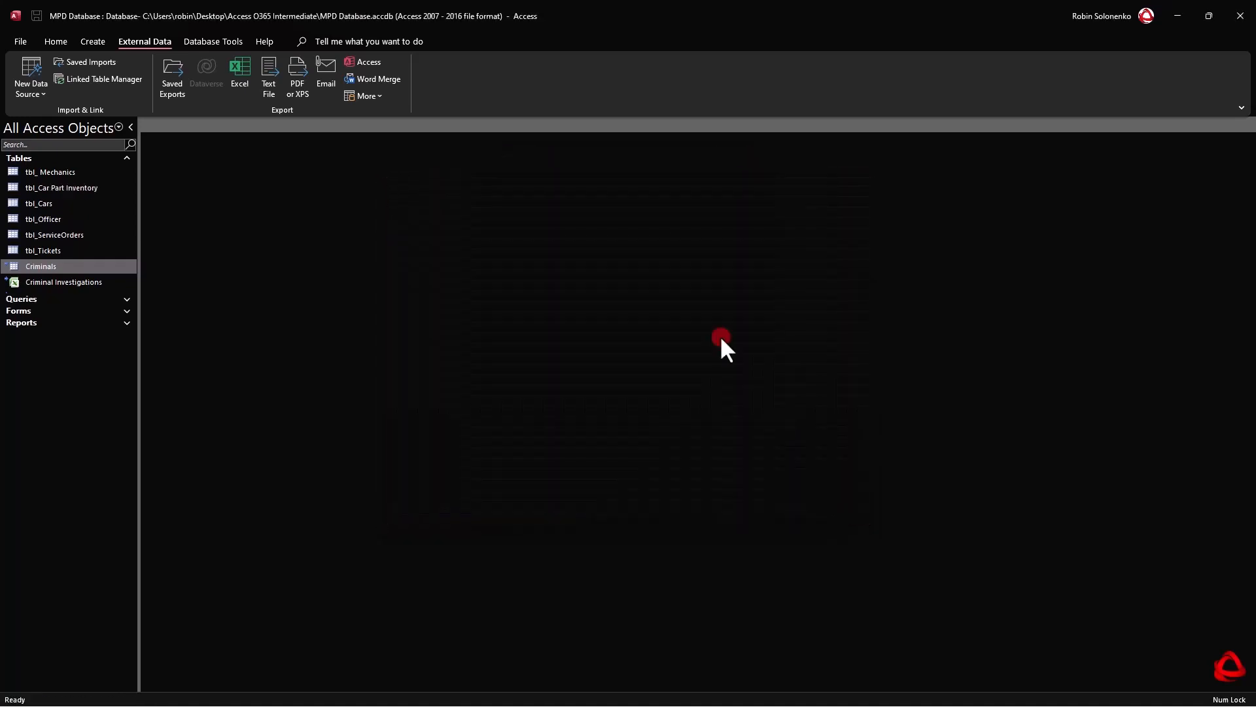
Open the imported tbl_Car Part Inventory table and display it in Design View
click(28, 188)
double_click(29, 188)
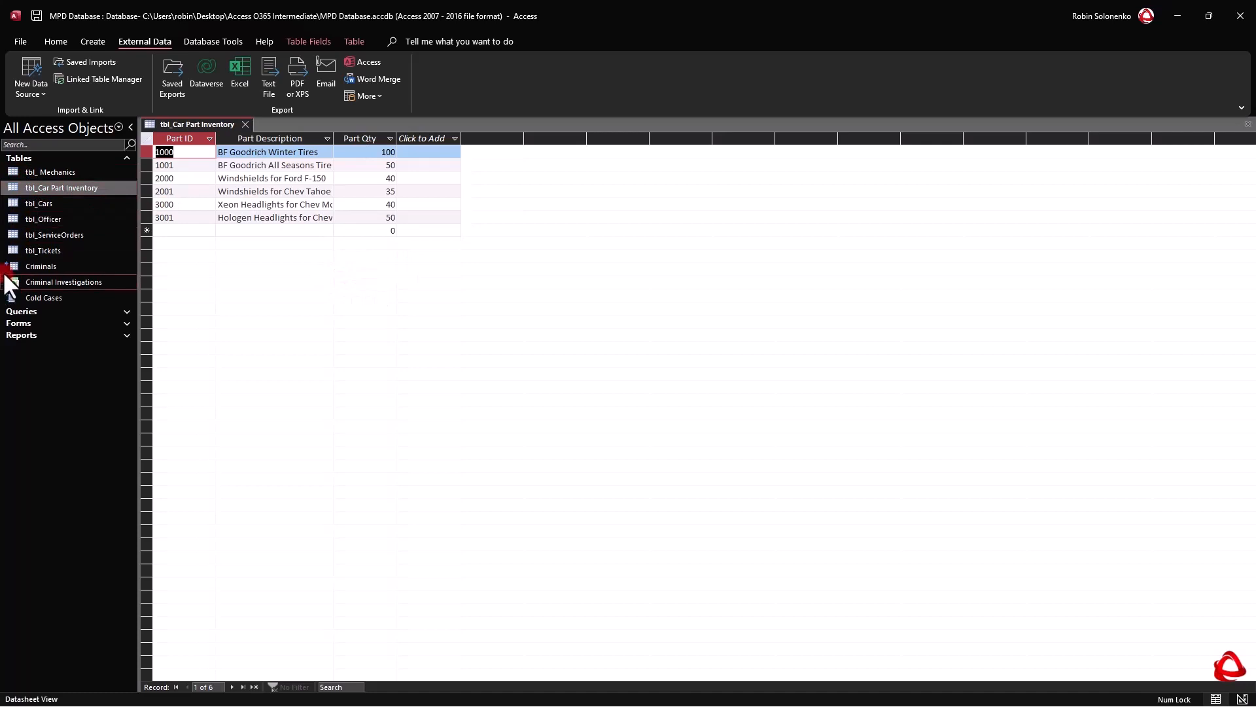
click(9, 188)
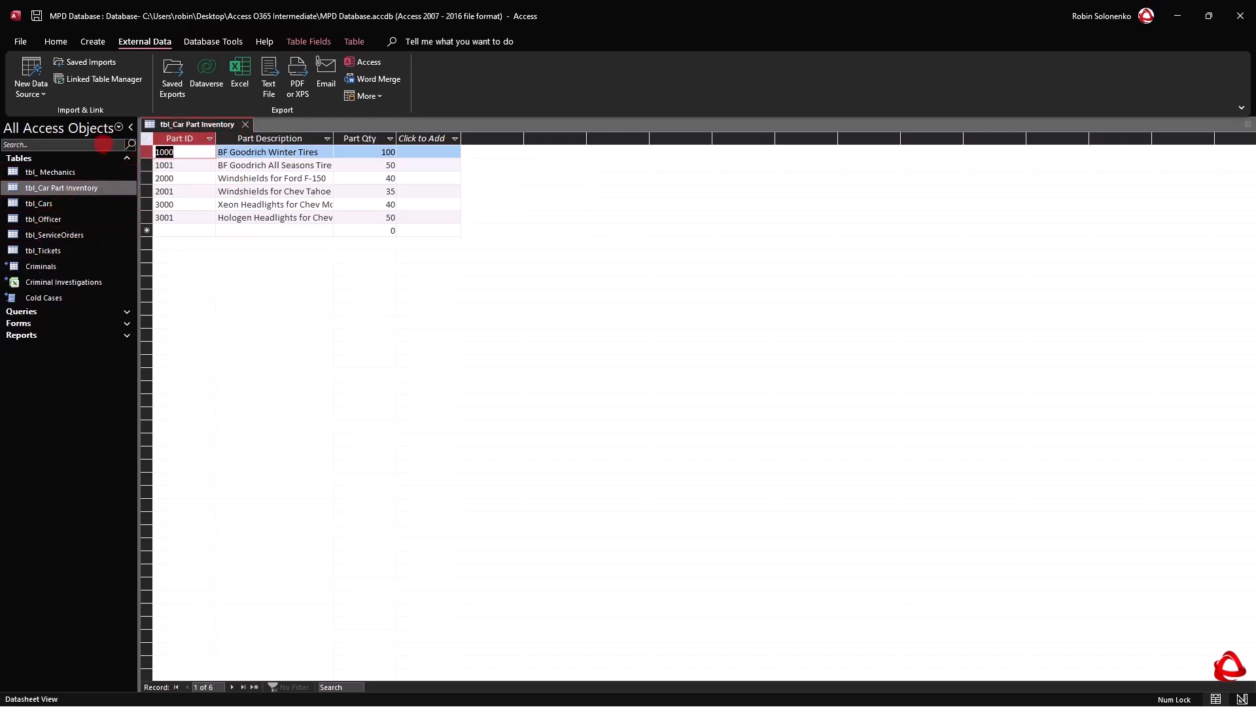
drag(72, 188, 175, 124)
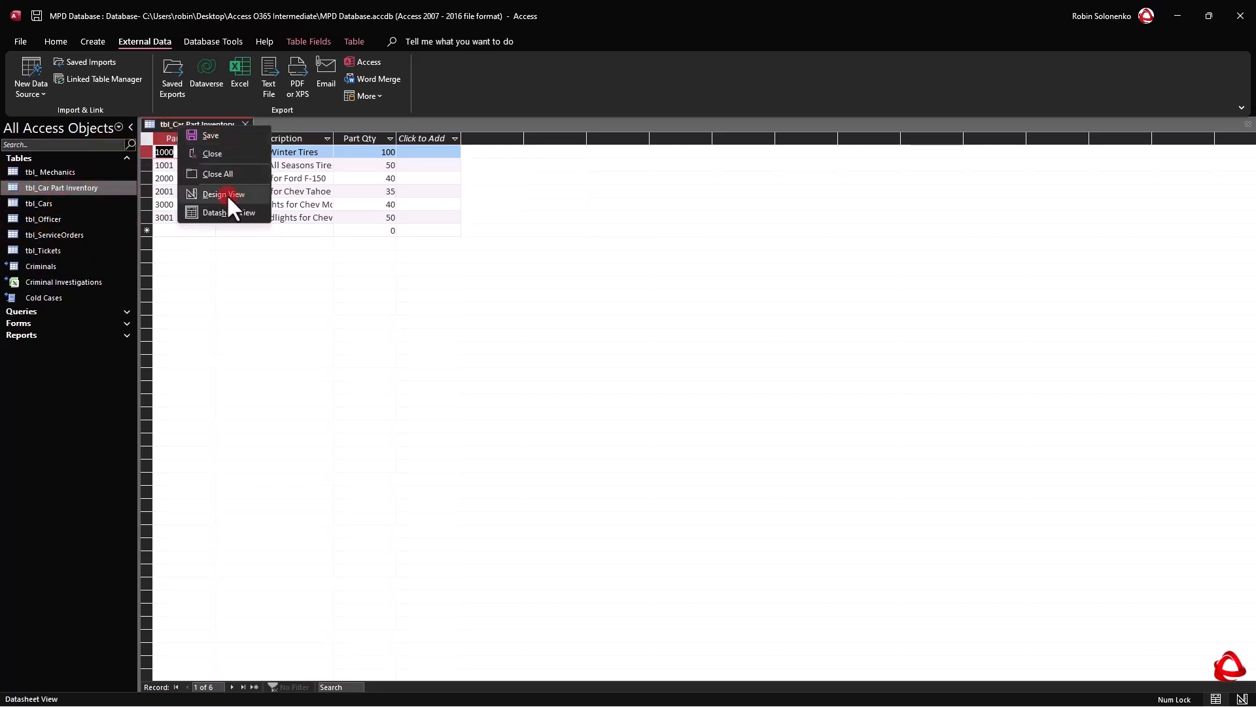
click(226, 194)
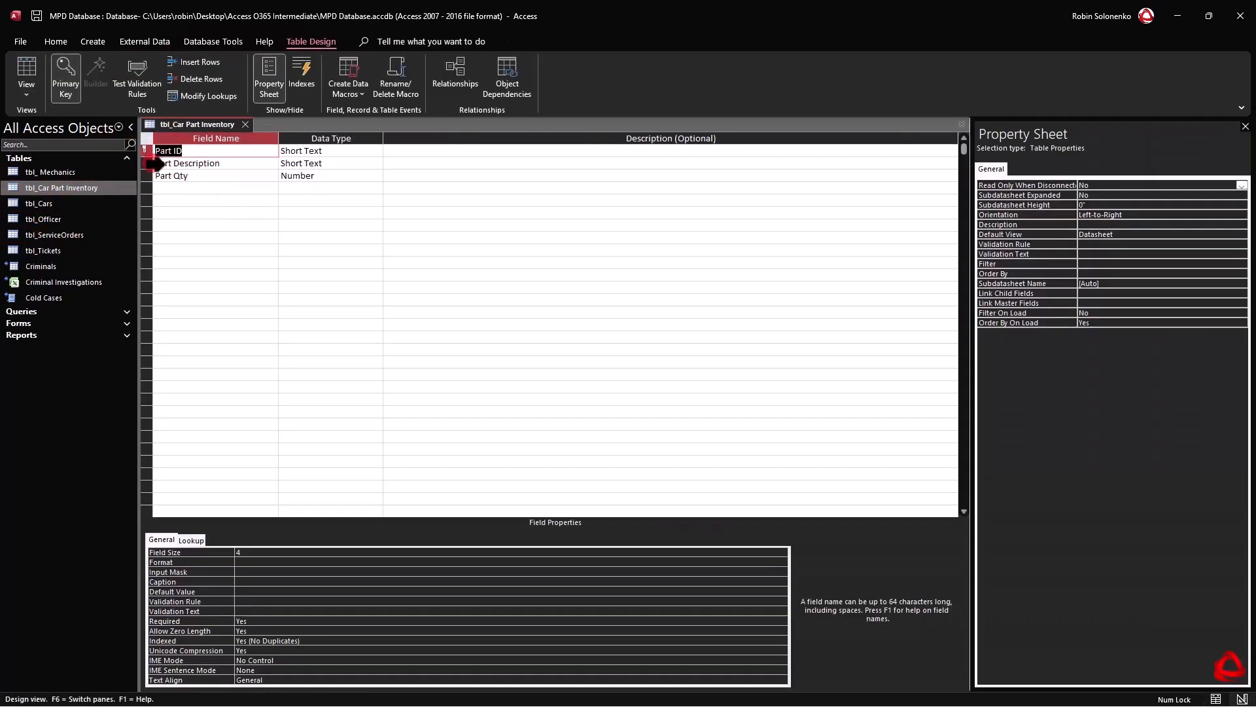
Check the data types of the Part ID, Part Description and Part Qty fields, and close the table
click(209, 163)
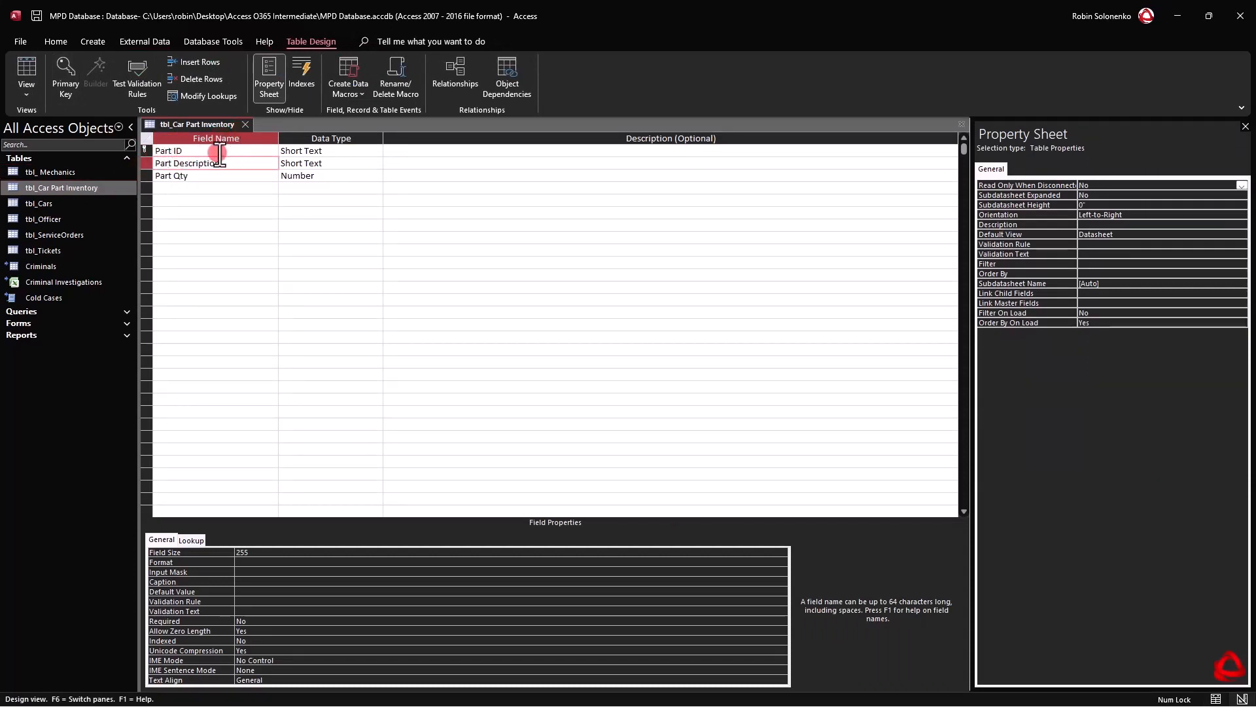
click(338, 153)
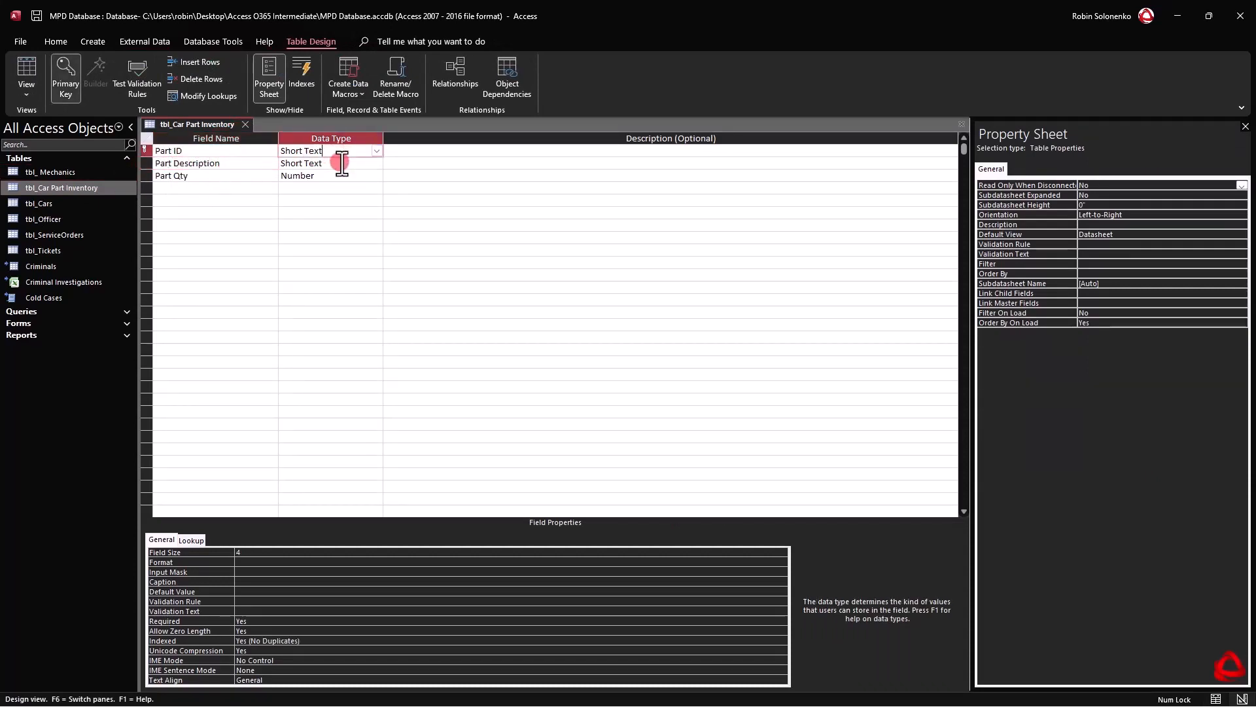
click(345, 163)
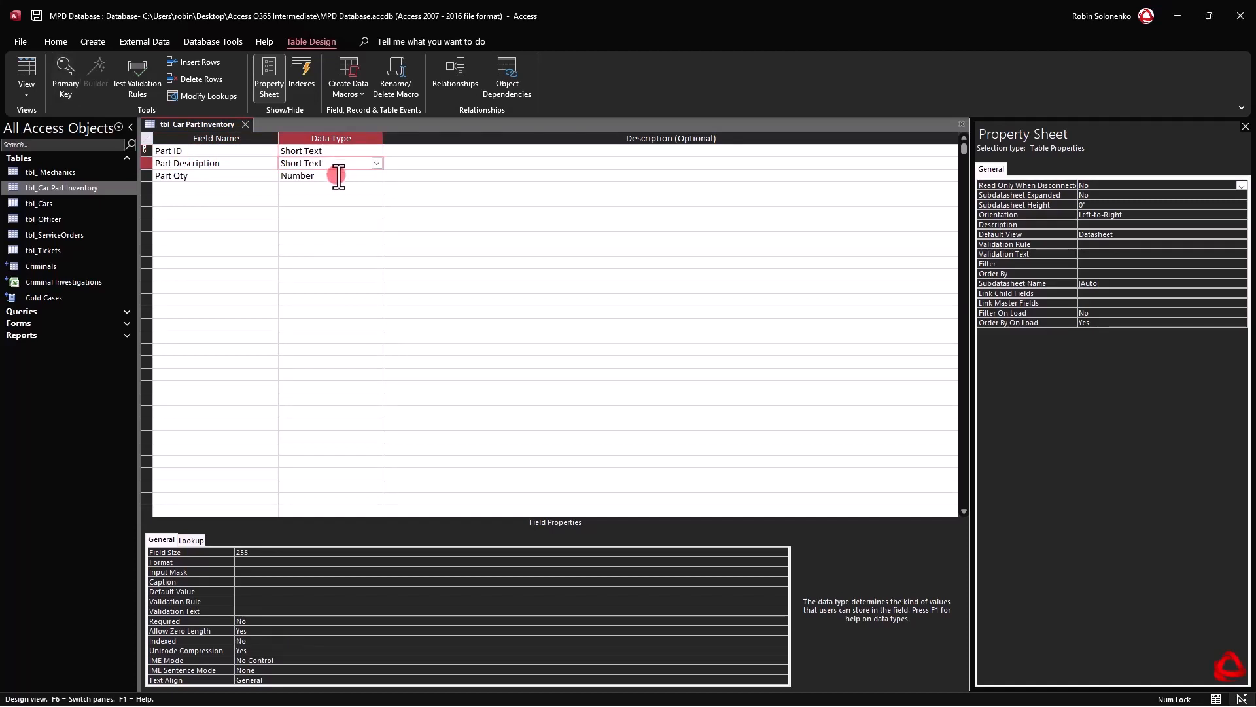
key(Down)
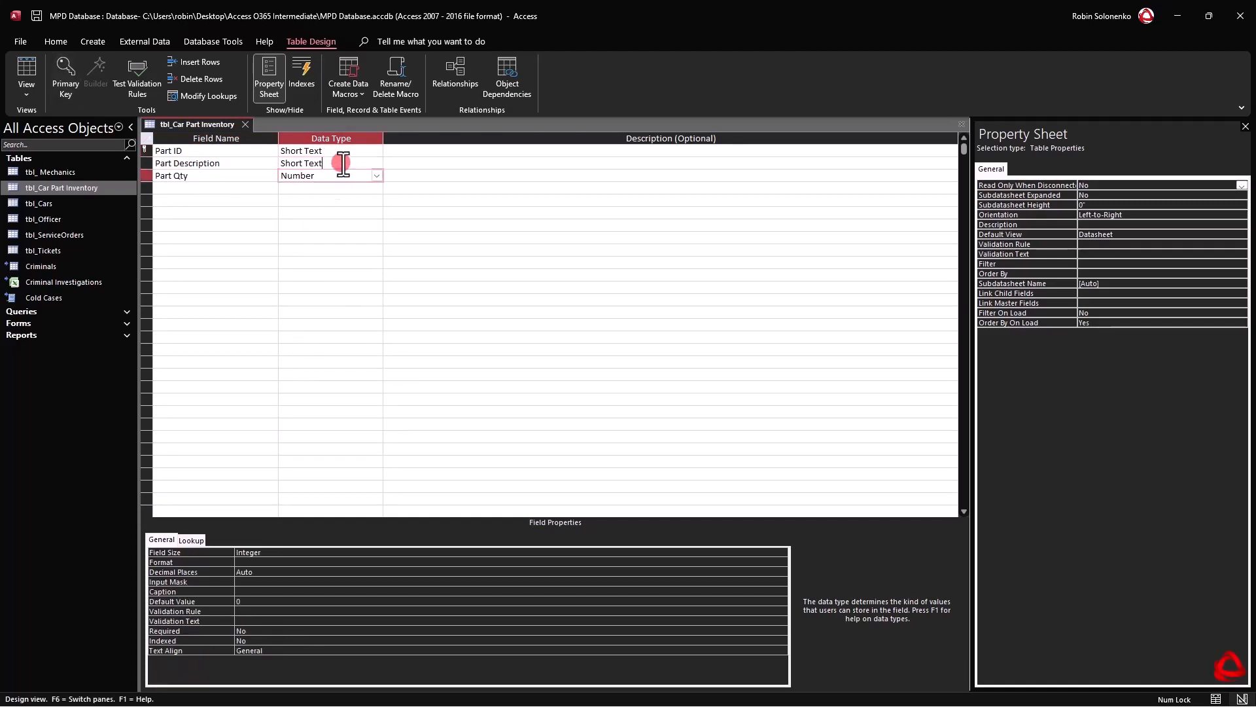
click(337, 152)
click(246, 120)
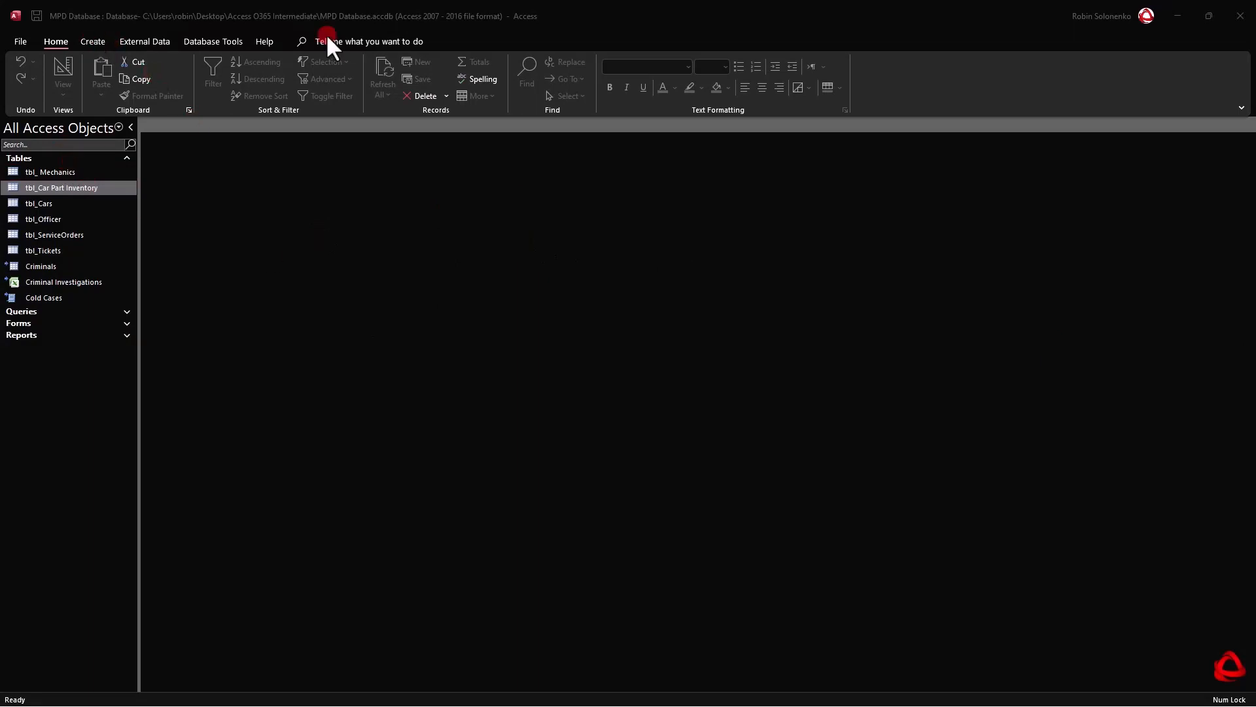
Bring up the Chapter 1 Files folder and open Extra Data Database from it to view its contents
drag(1255, 160, 830, 89)
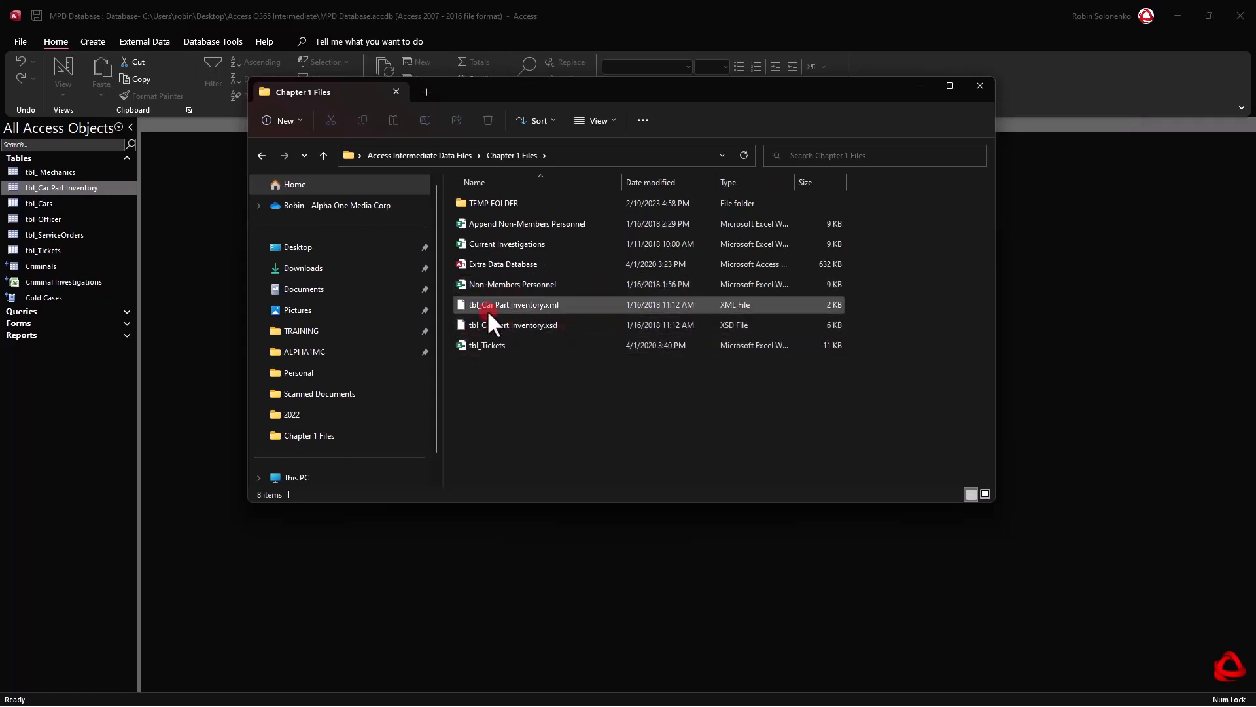
click(458, 155)
click(491, 155)
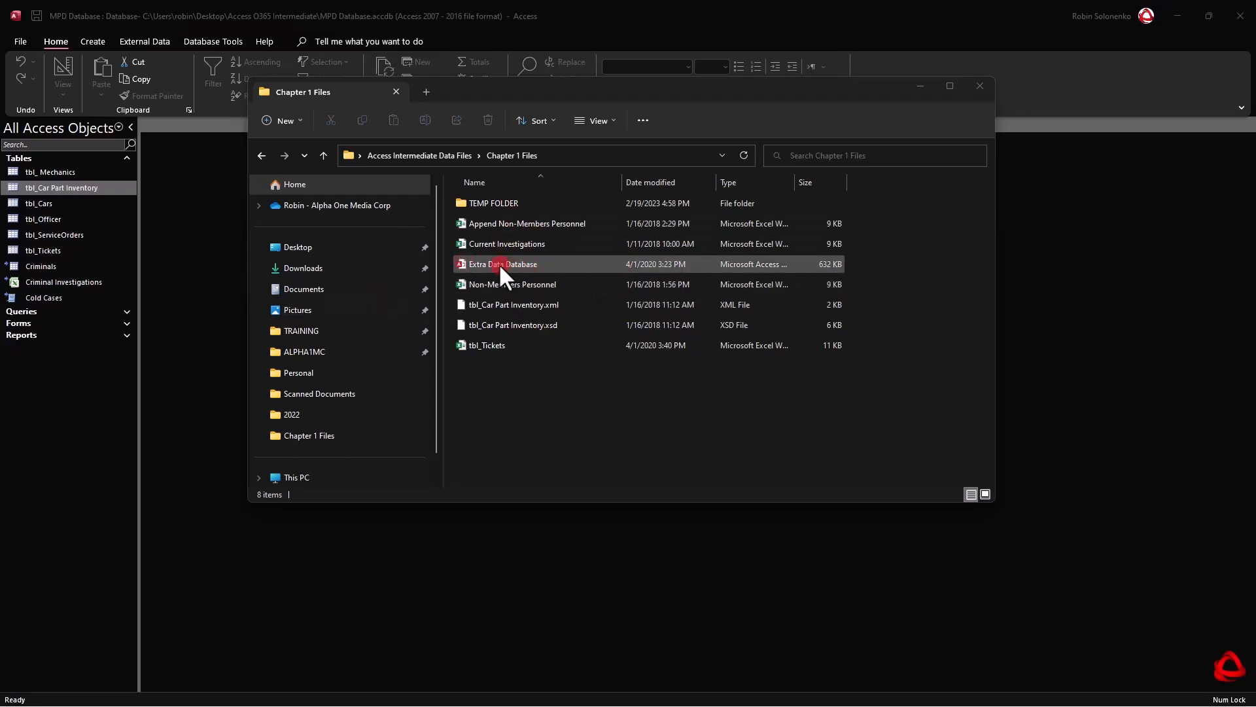
double_click(500, 264)
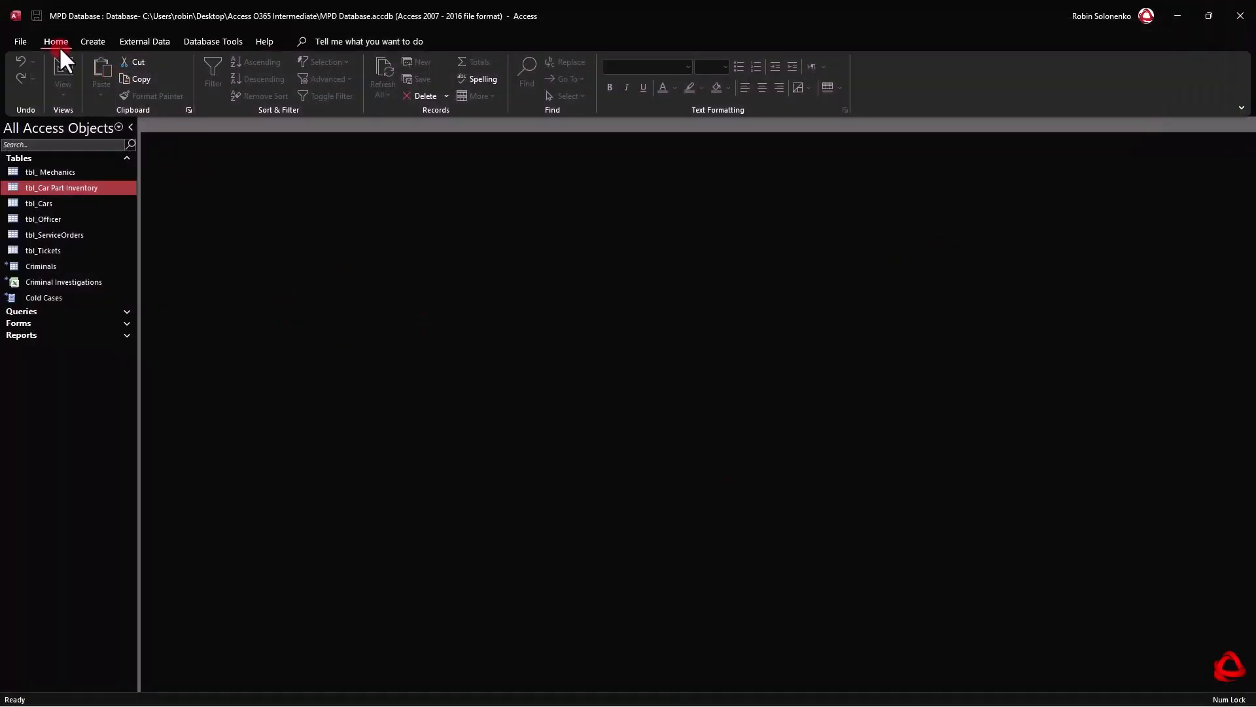
Start an Access database import and choose Extra Data Database in Chapter 1 Files as the data source
click(141, 40)
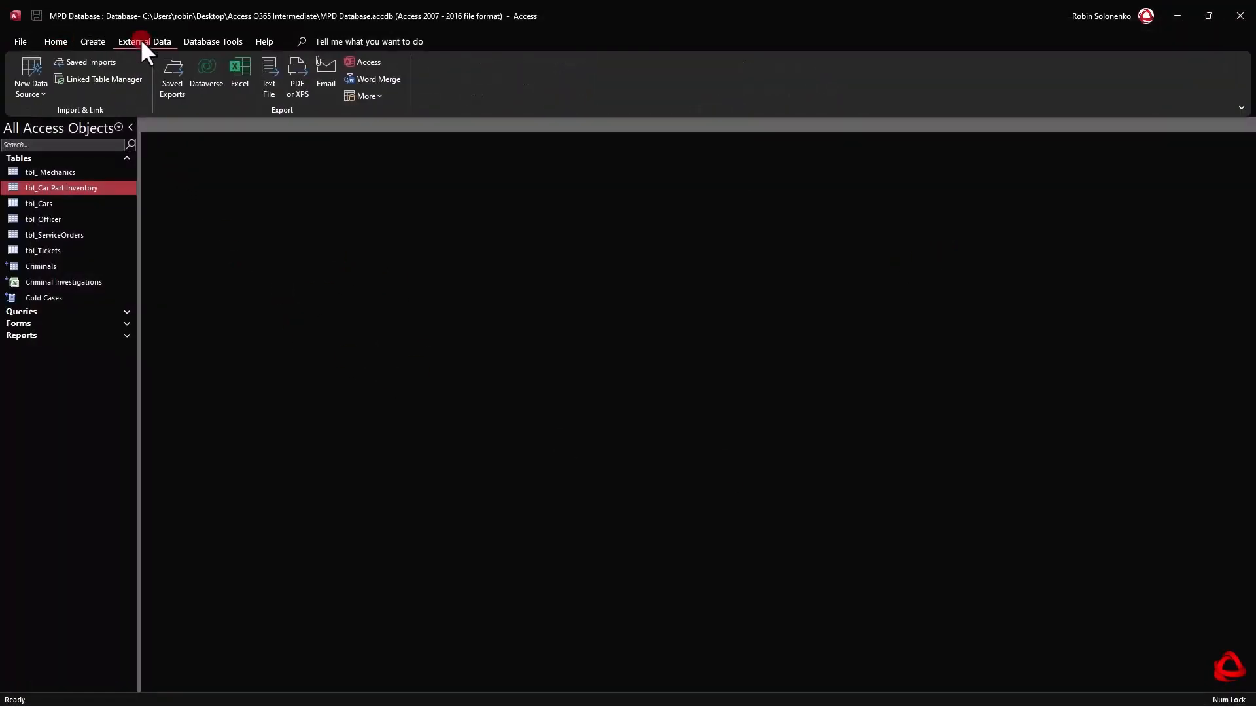
click(29, 95)
click(53, 152)
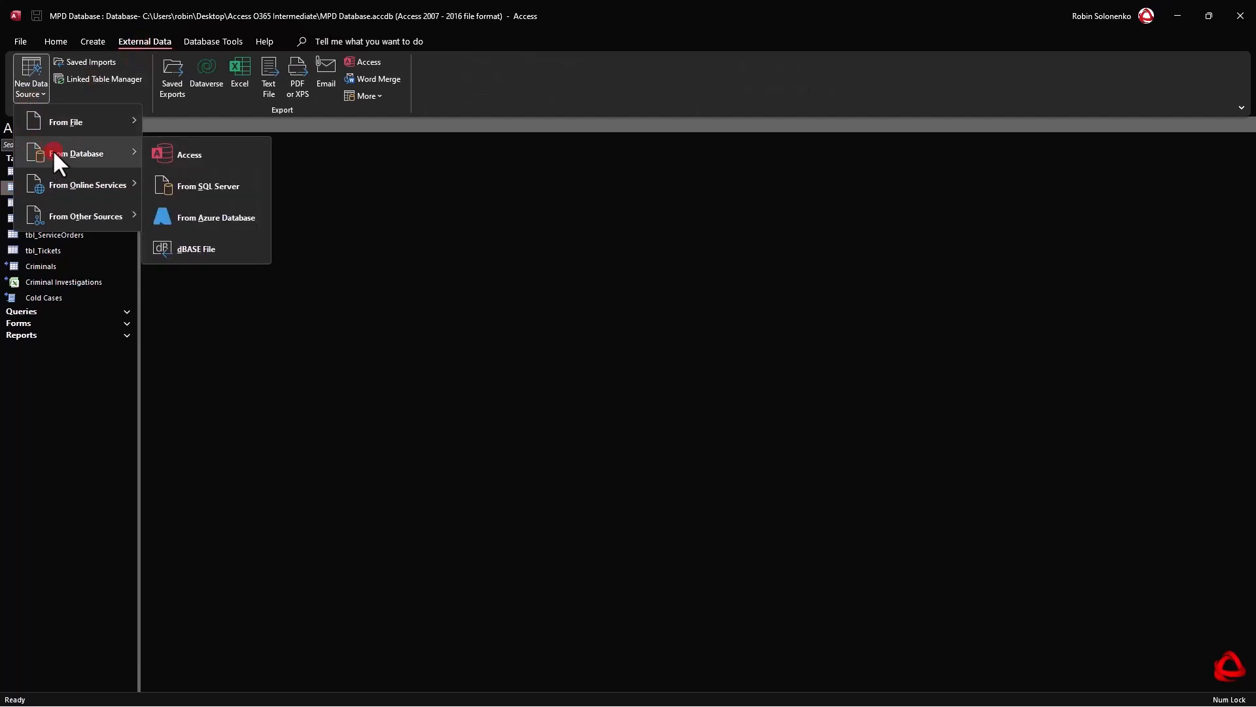
click(207, 155)
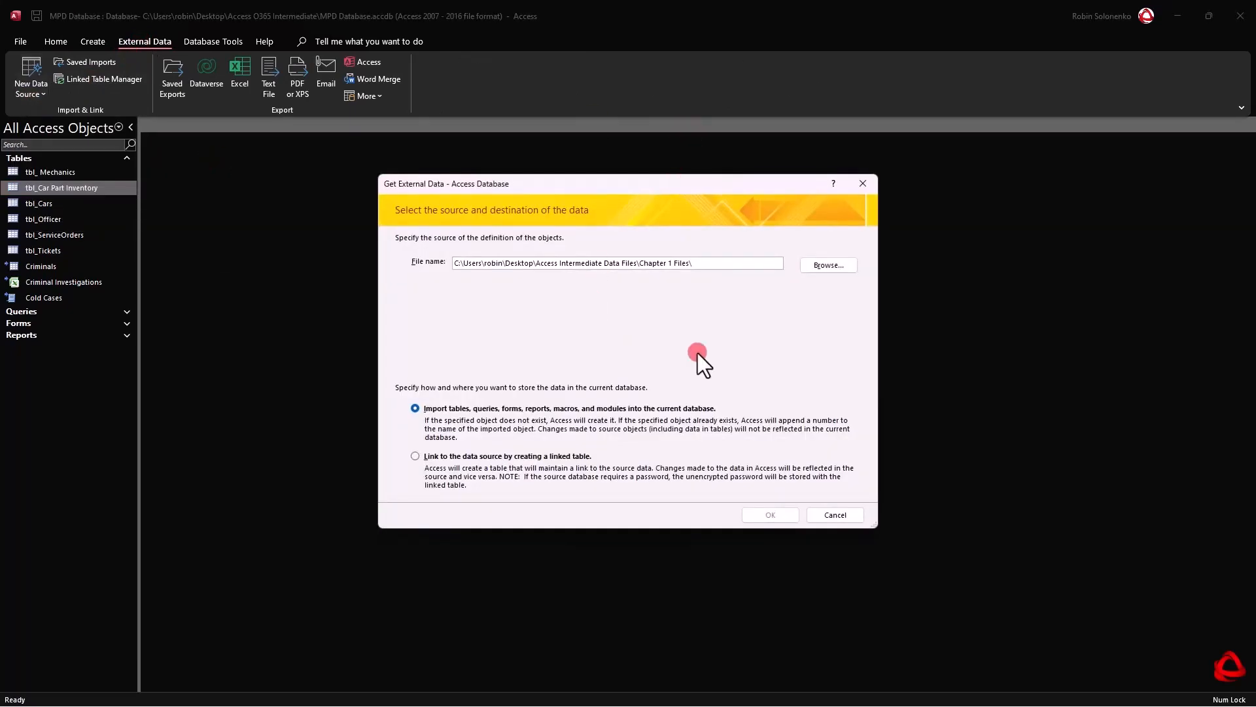
click(828, 265)
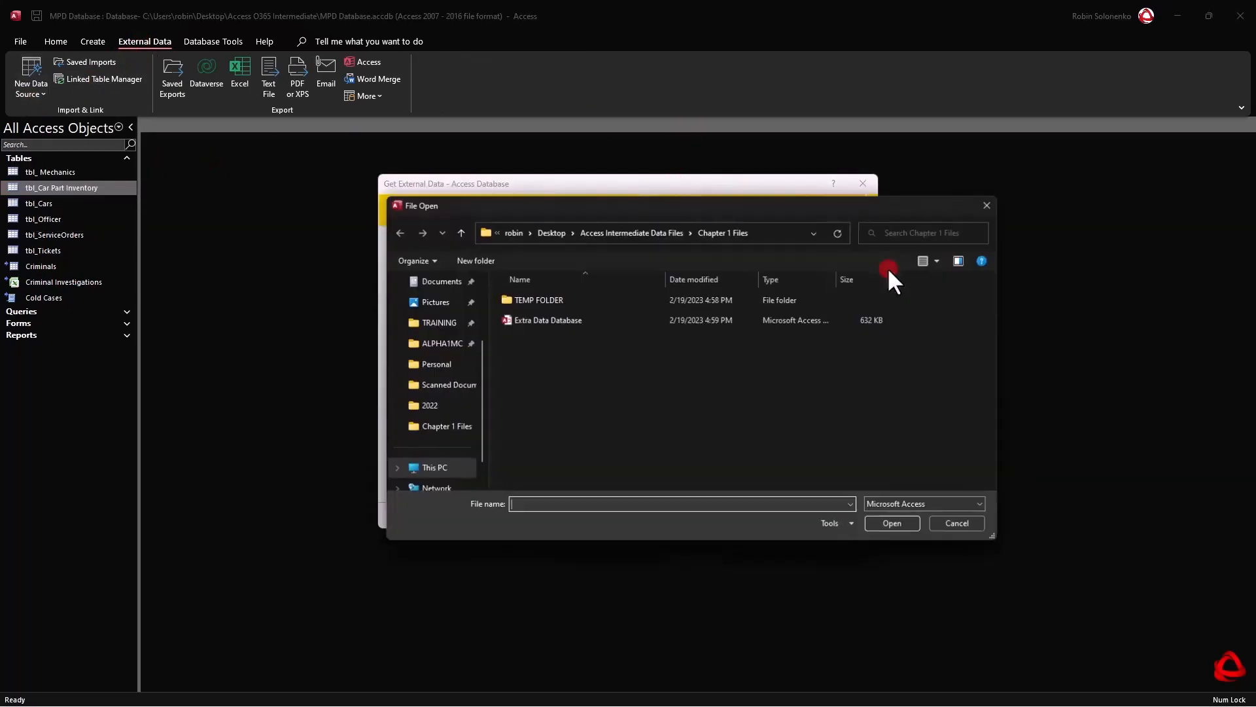
click(524, 319)
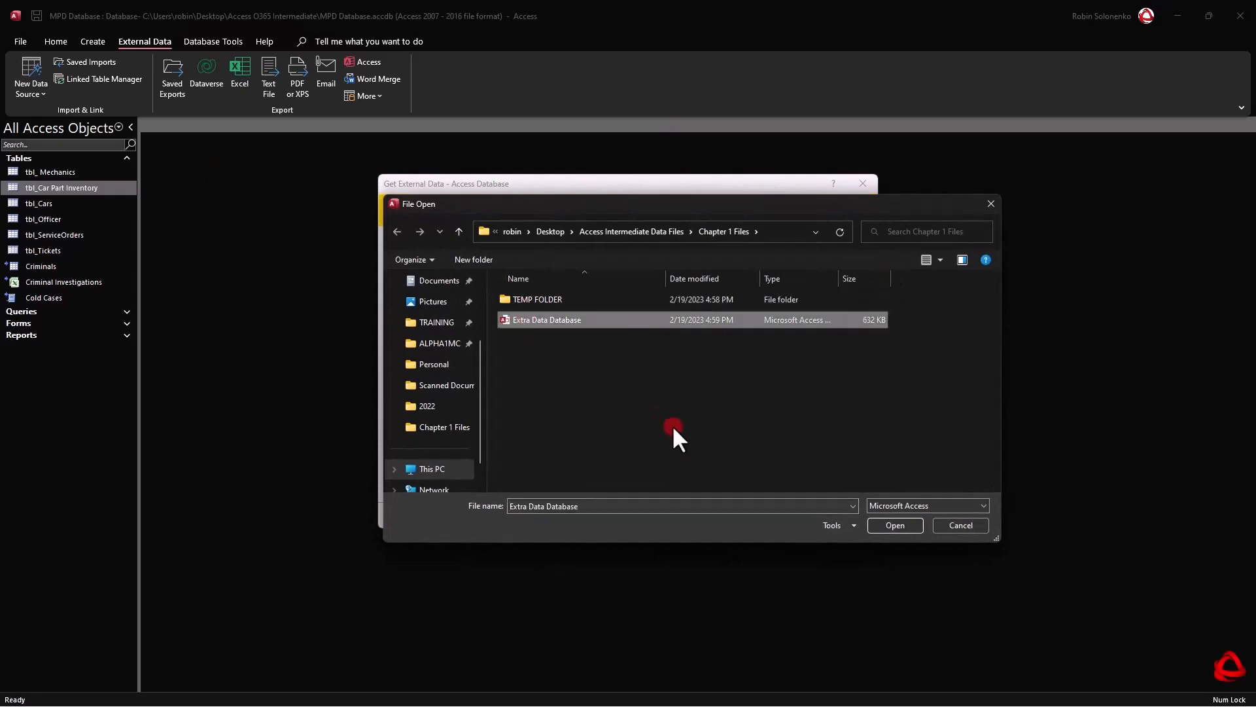
click(883, 524)
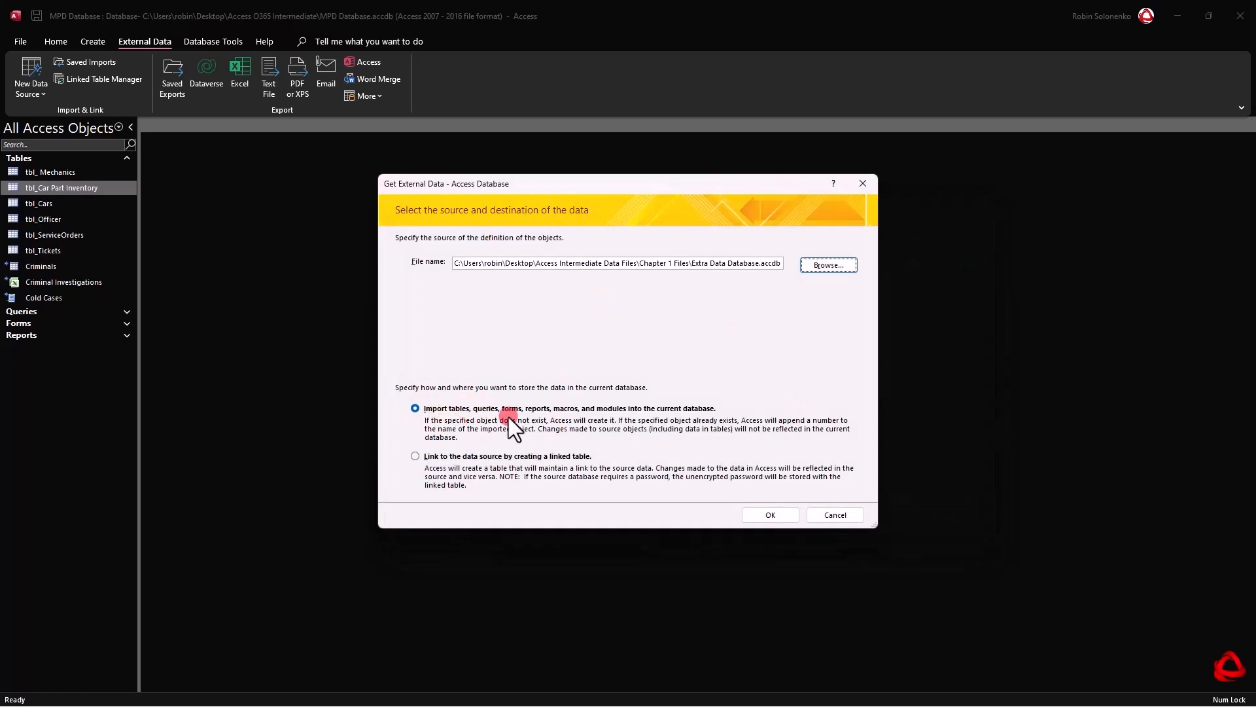
Import the tbl_Accessories table into the current database without saving the import steps
click(757, 515)
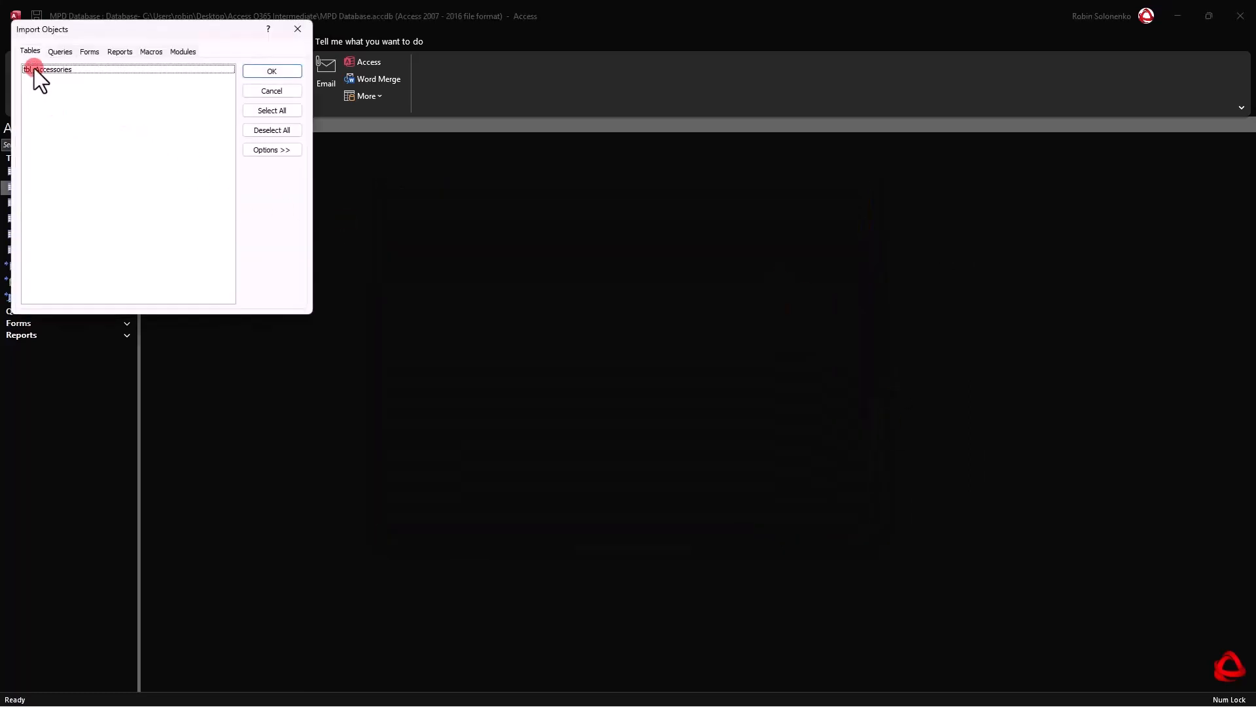
click(34, 69)
click(272, 71)
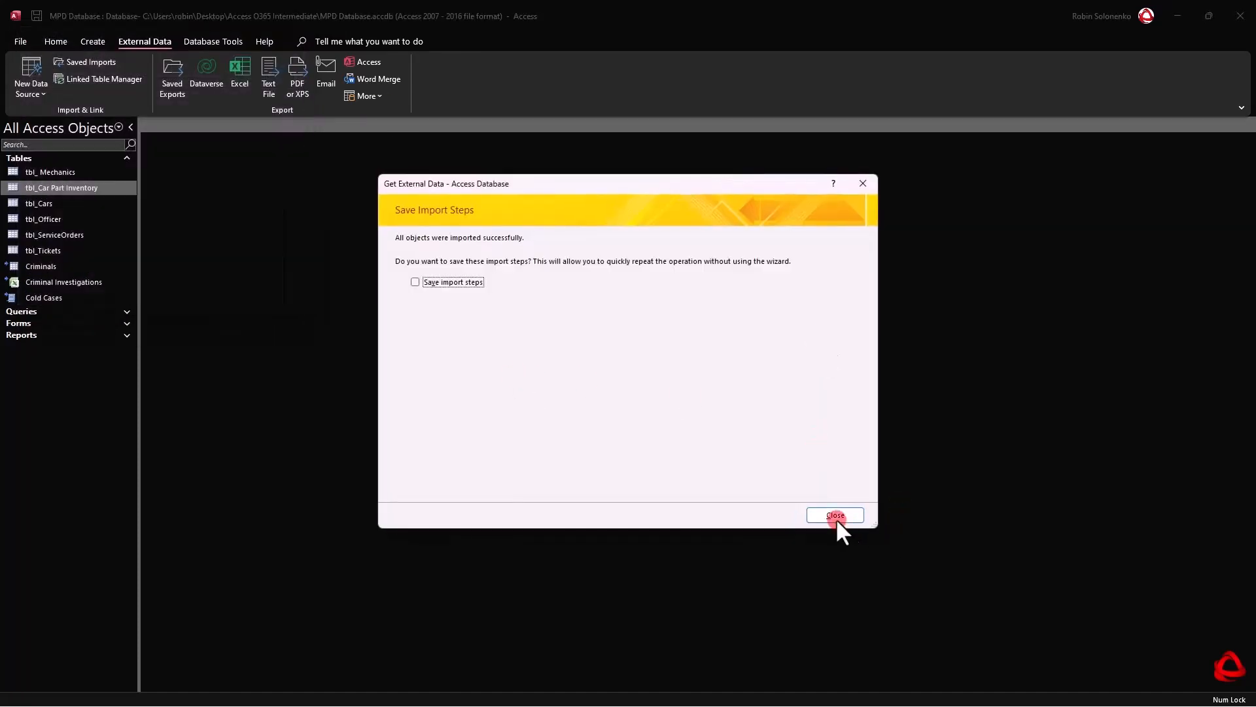
click(835, 515)
Open tbl_Accessories, fit the Description column to its contents, and close the table with its layout changes saved
click(36, 187)
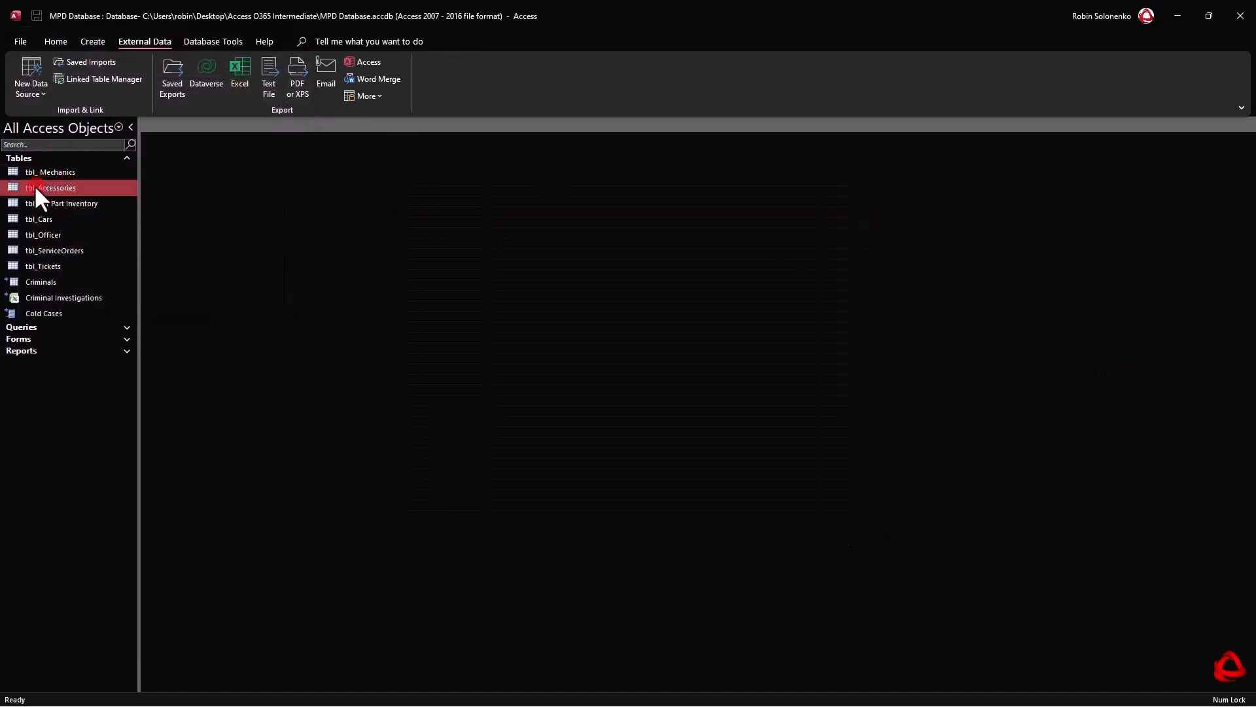
double_click(35, 187)
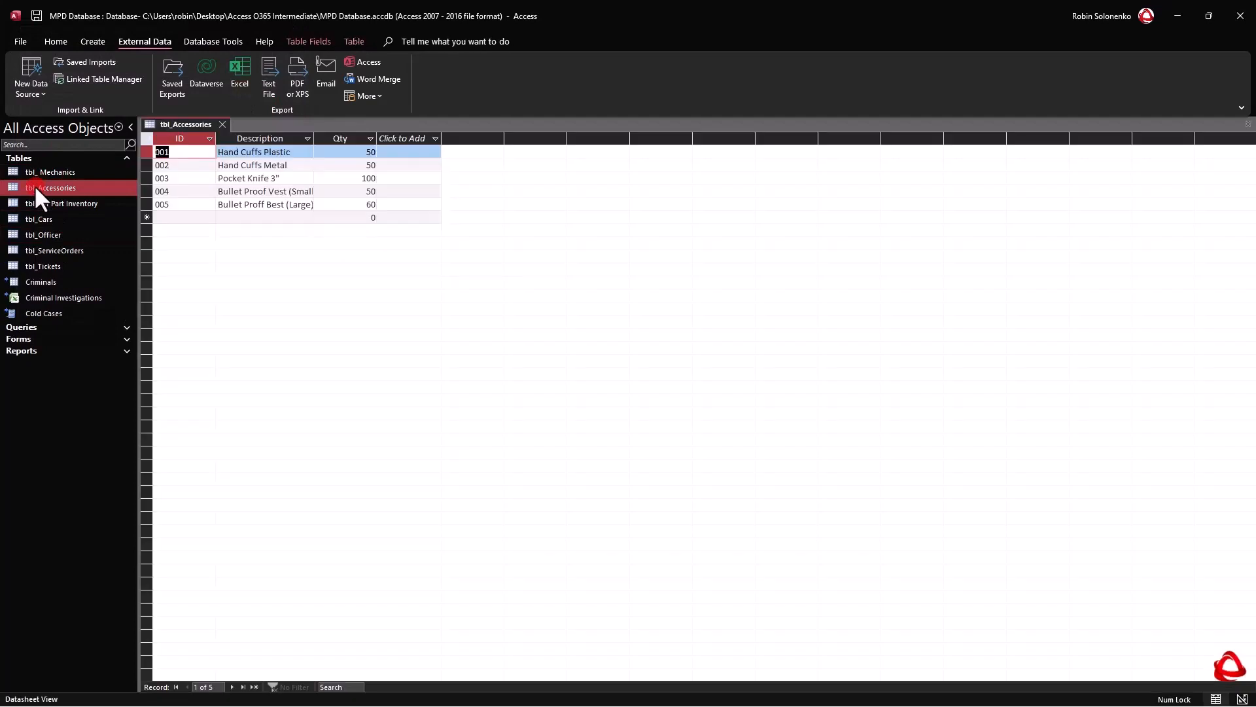
double_click(320, 138)
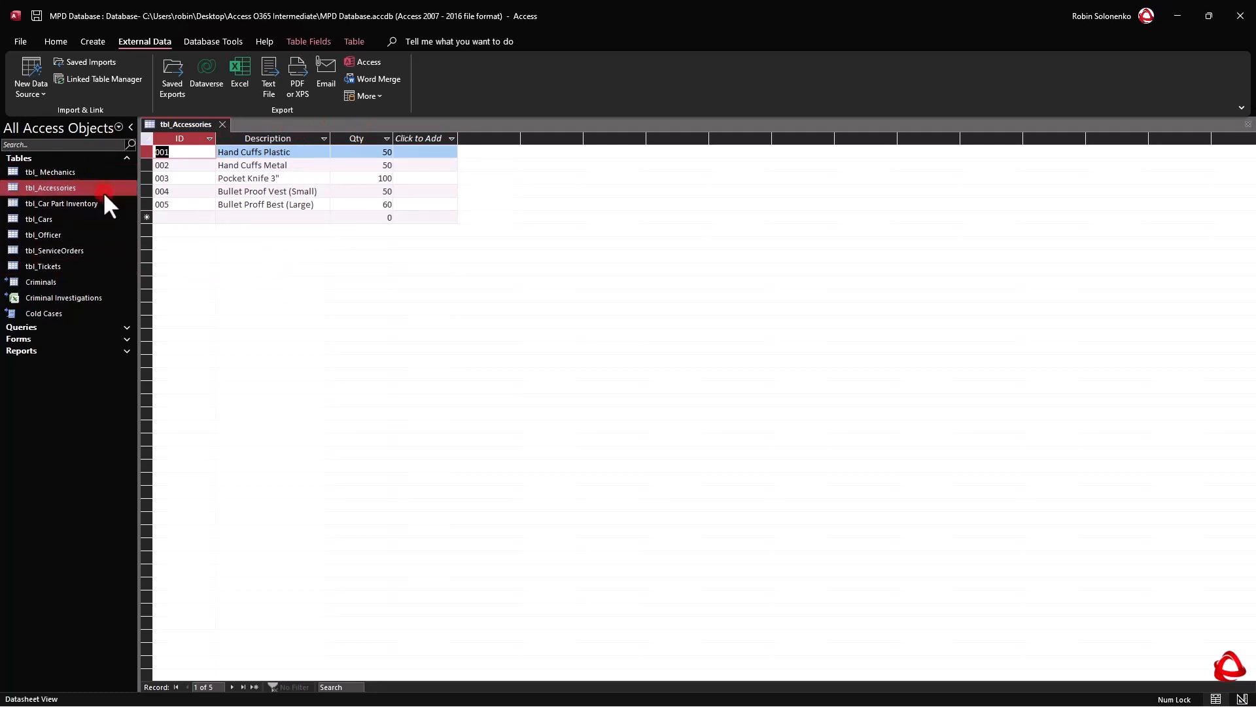
click(222, 124)
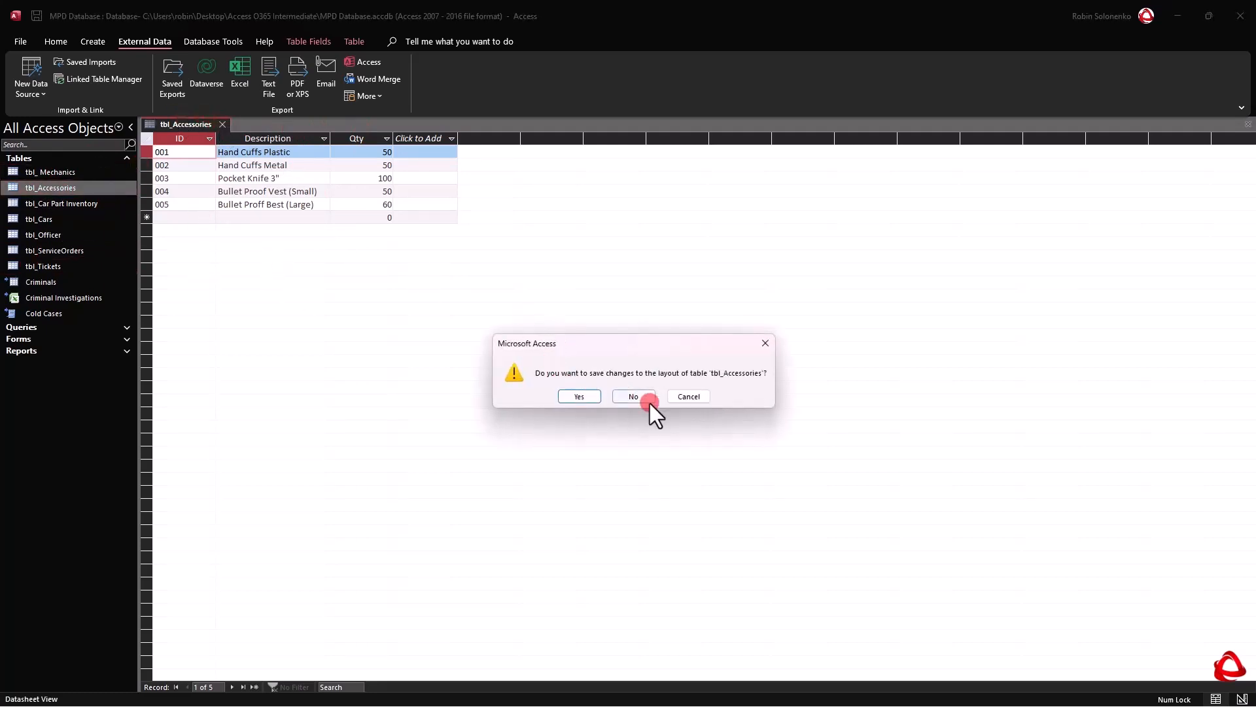
click(579, 395)
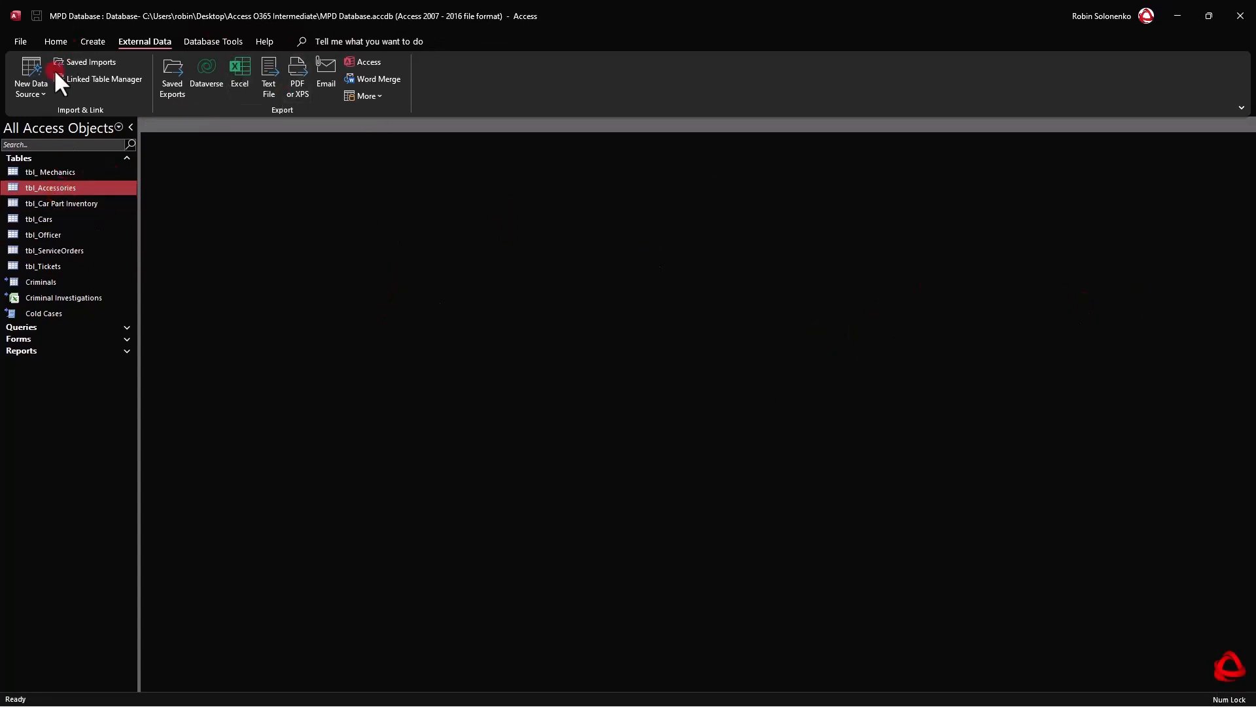
Start an Excel import of the Non-Members Personnel workbook from Chapter 1 Files into a new table in the current database
click(41, 95)
mouse_move(58, 128)
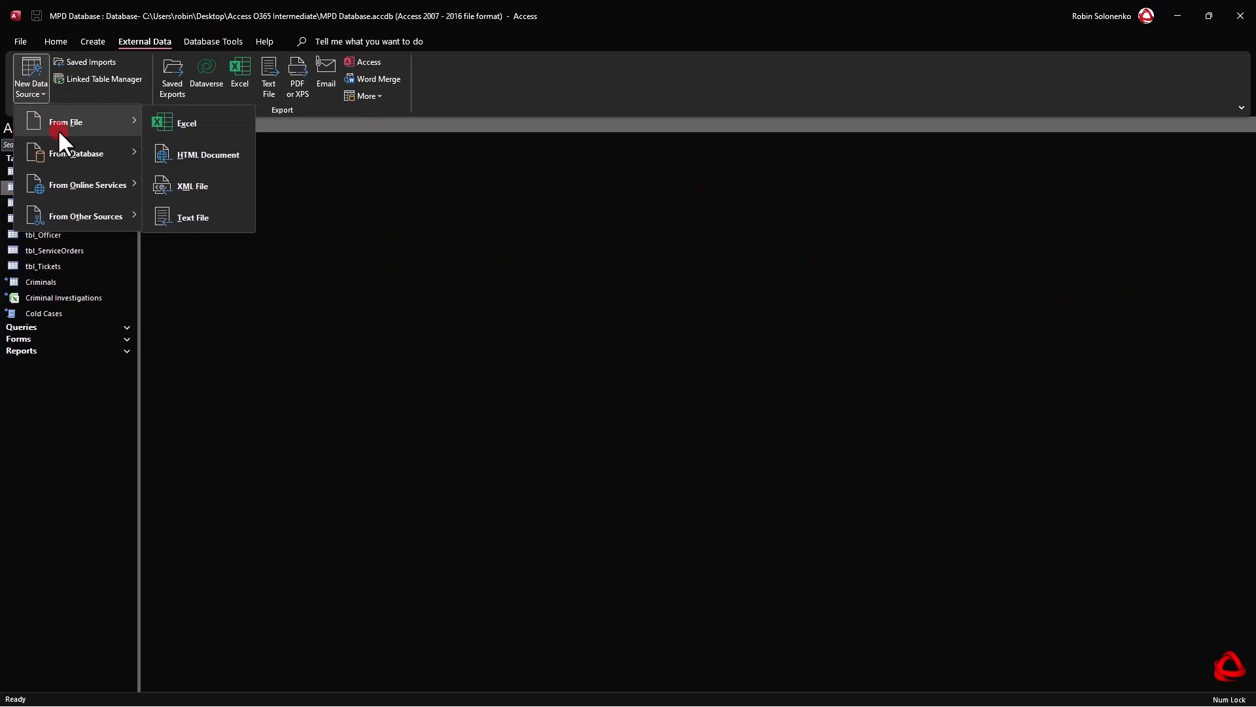
click(187, 118)
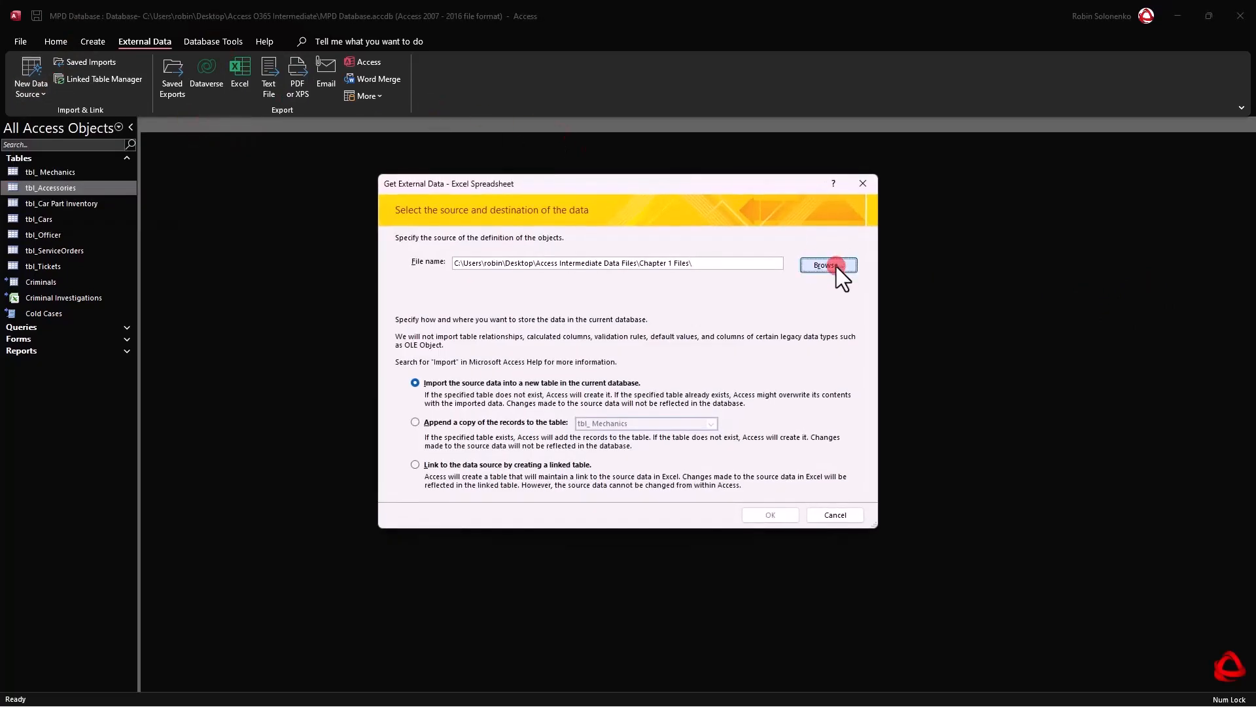
click(836, 265)
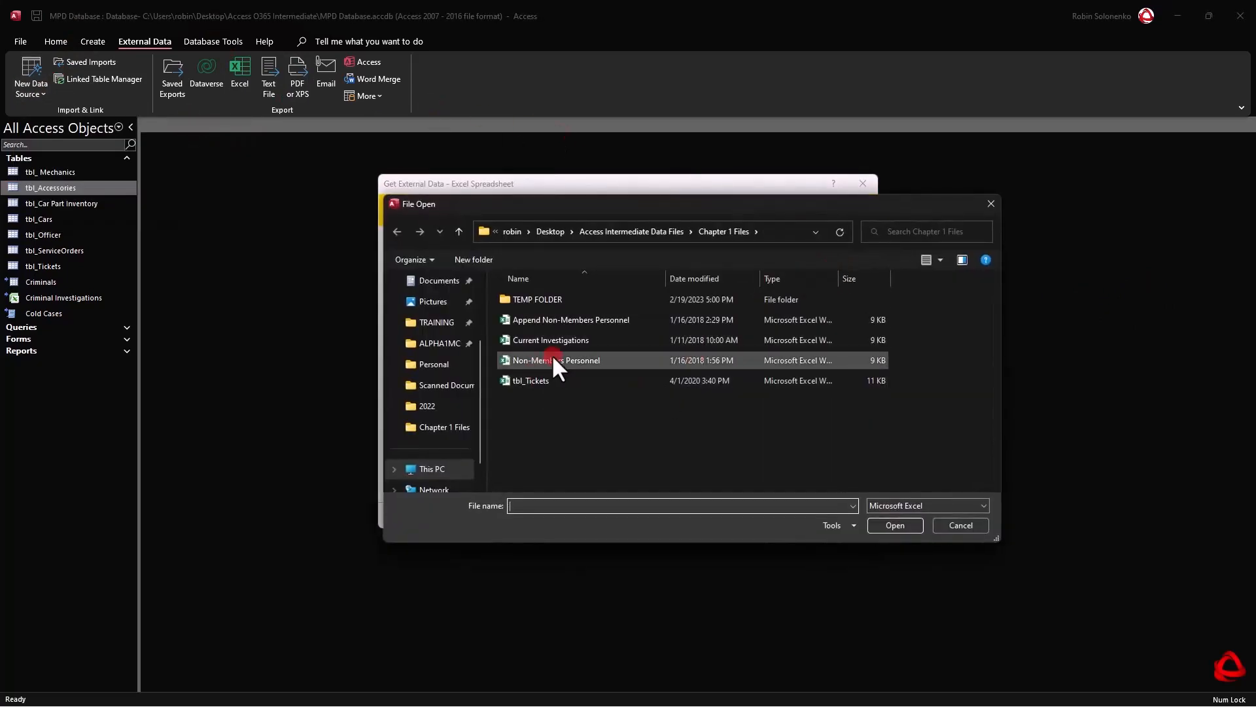
click(554, 359)
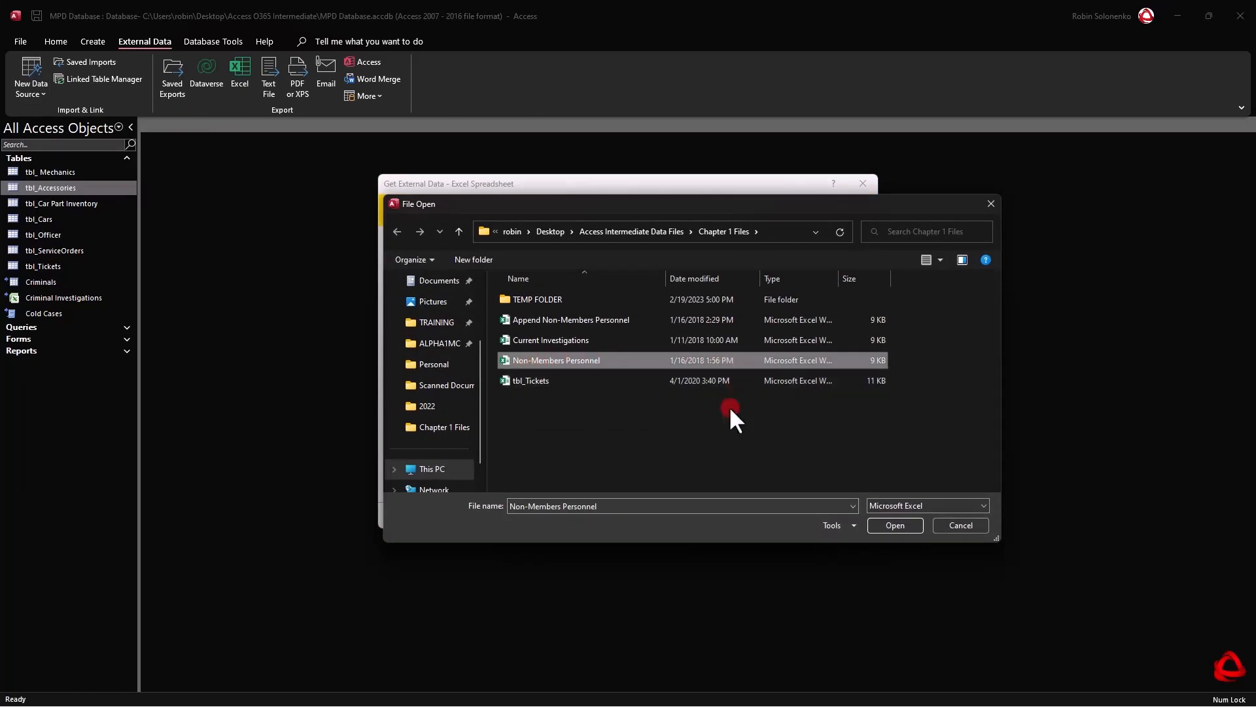
click(894, 524)
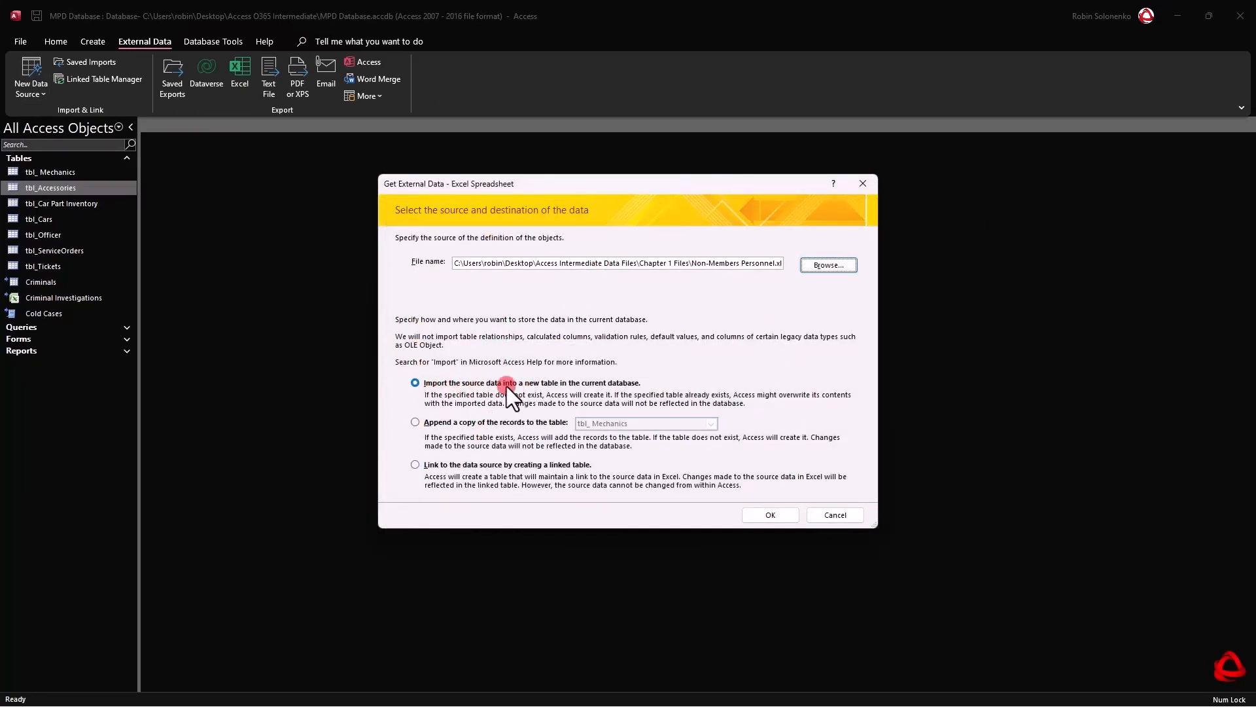
click(769, 515)
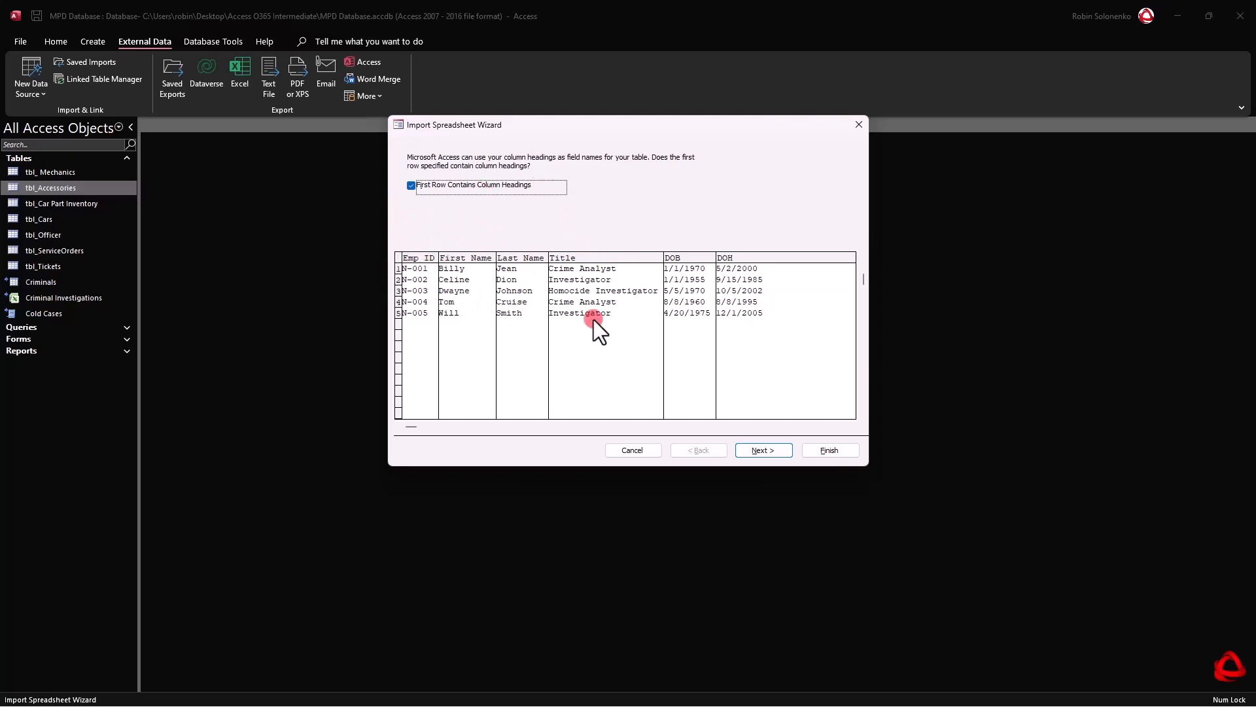
Keep the first row as column headings and the default field options, and choose Emp ID as the primary key
click(764, 450)
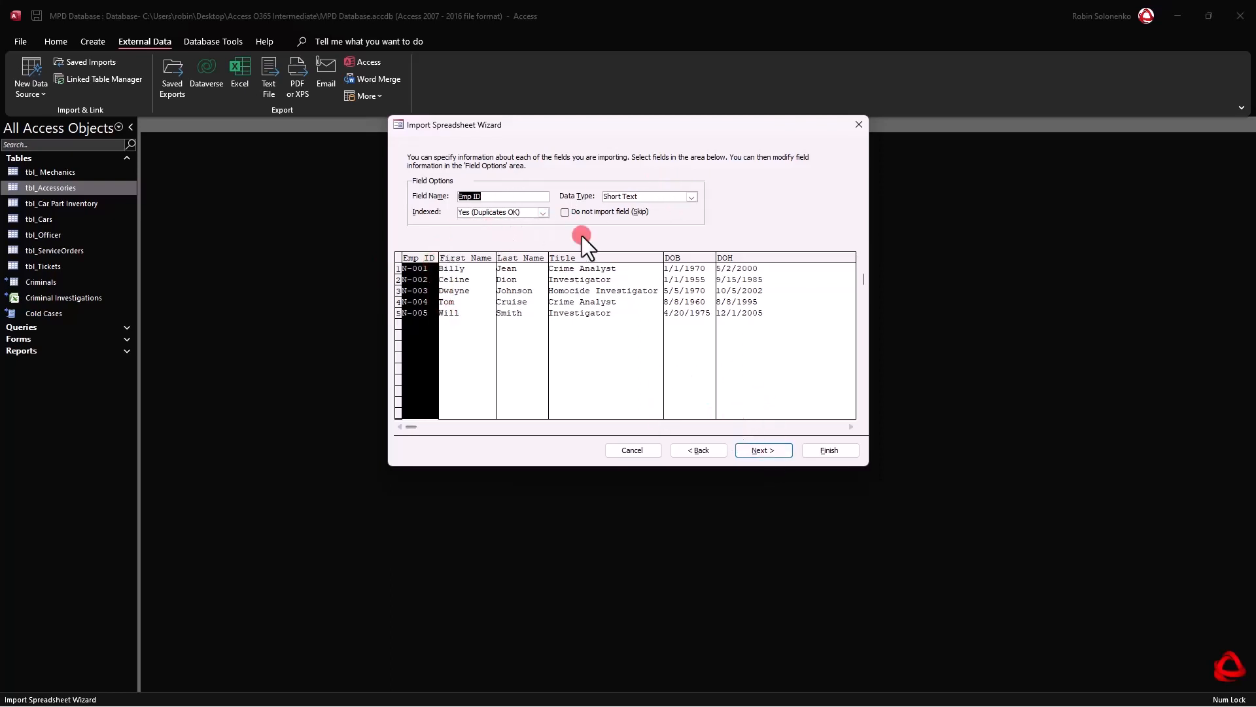
click(757, 450)
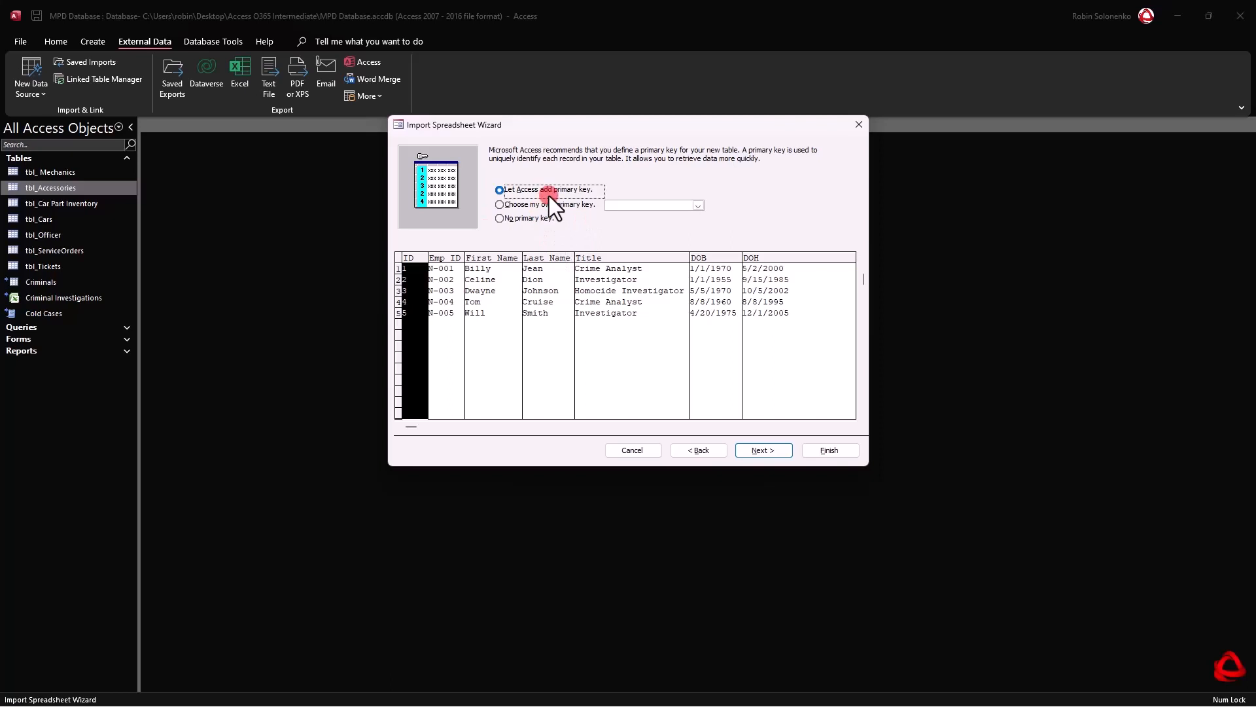
click(524, 207)
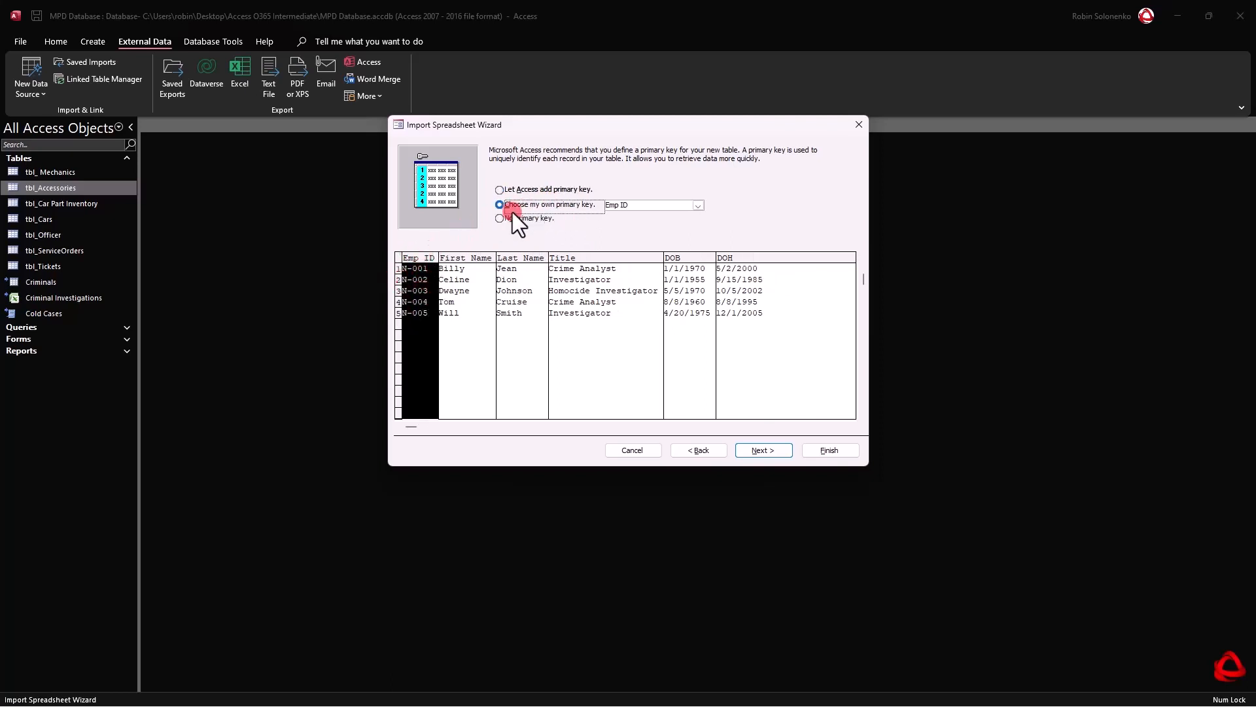
click(503, 190)
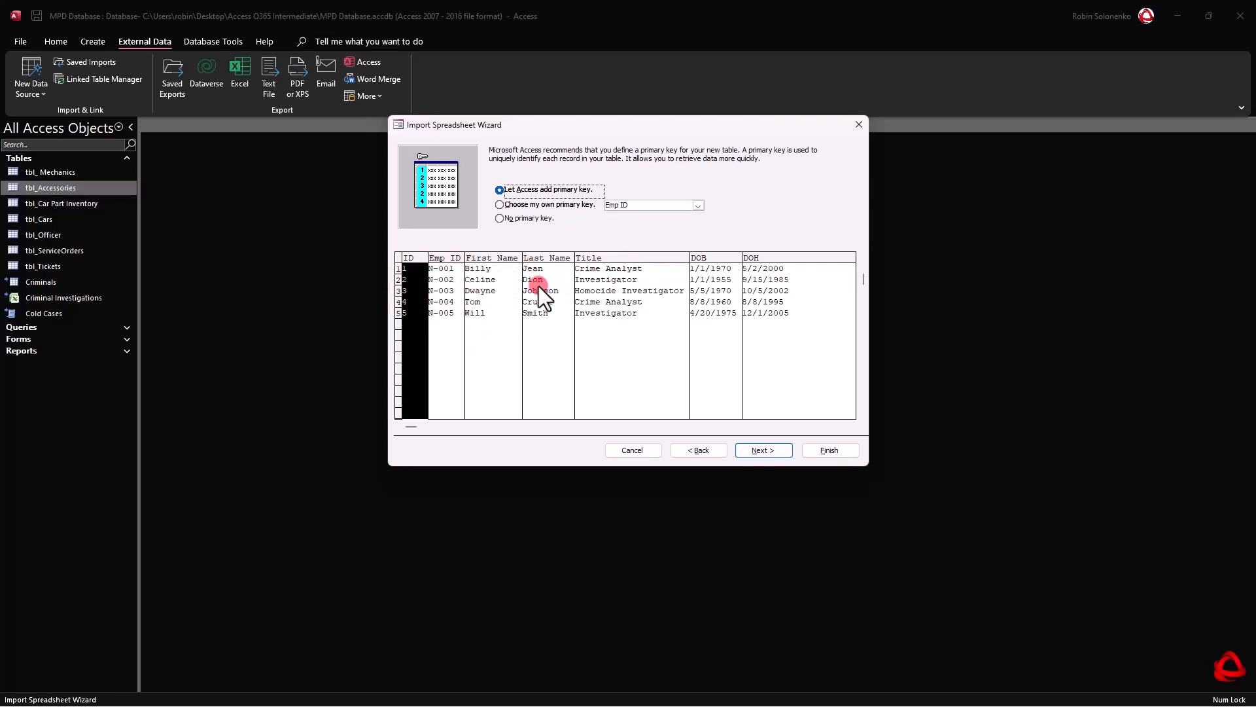
click(512, 205)
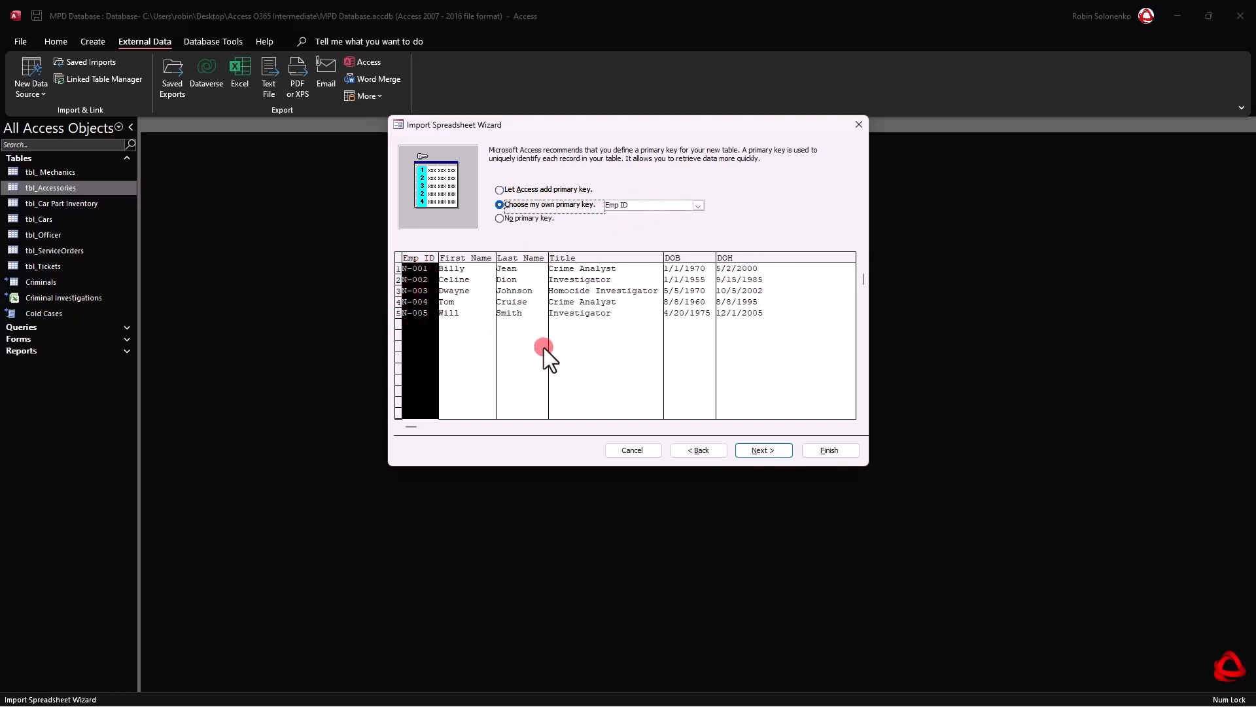
click(776, 451)
Import the data into a table named tbl_NonMembers without saving the import steps, and open the new table
drag(528, 226, 392, 230)
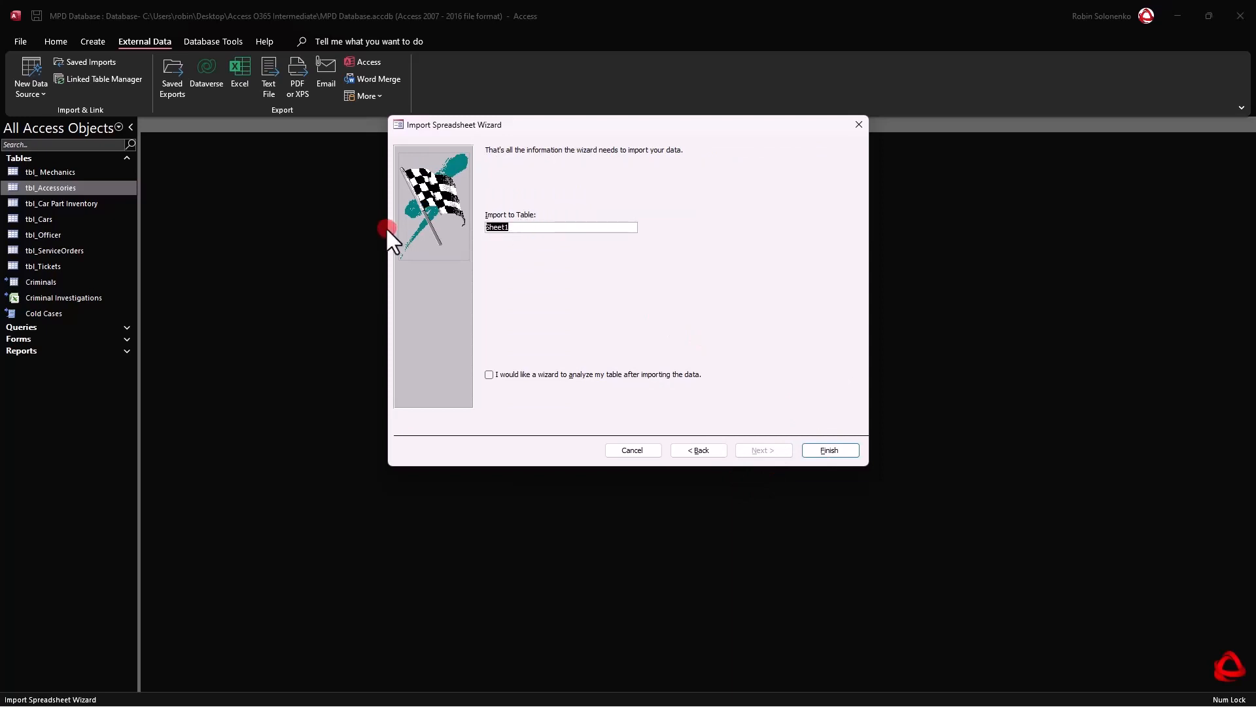
text(tbl_NonMembers)
click(830, 451)
click(842, 515)
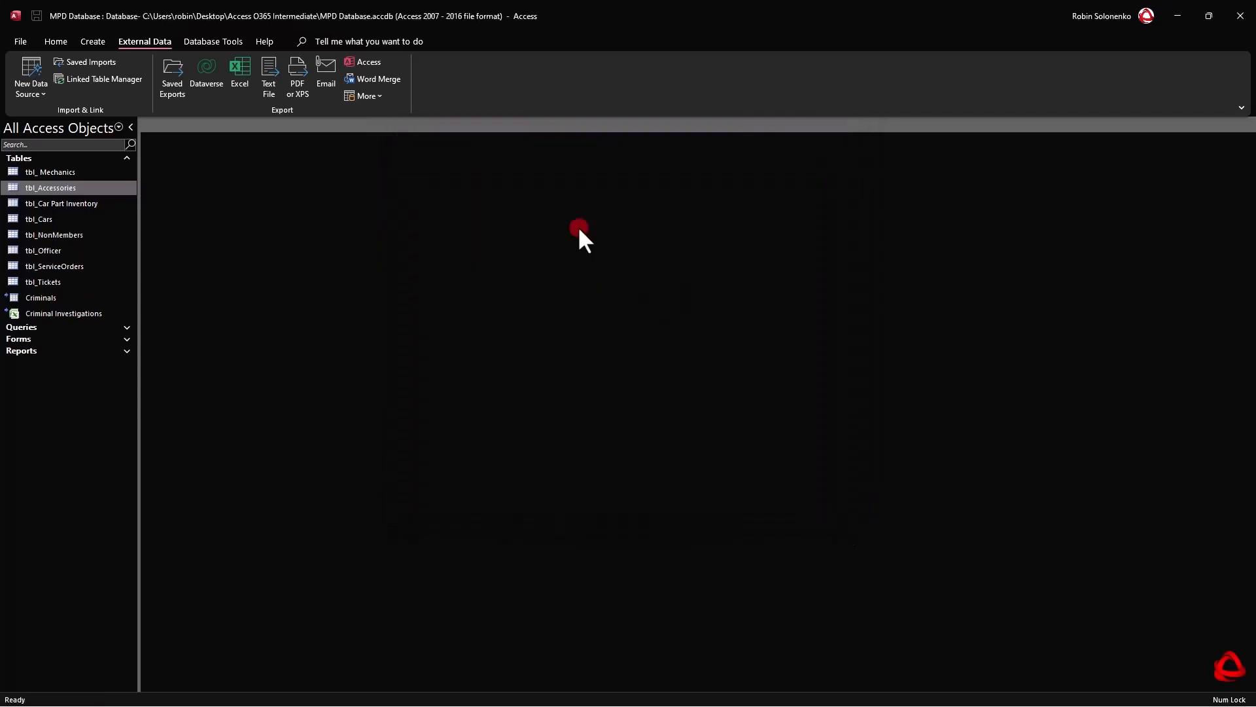
double_click(13, 230)
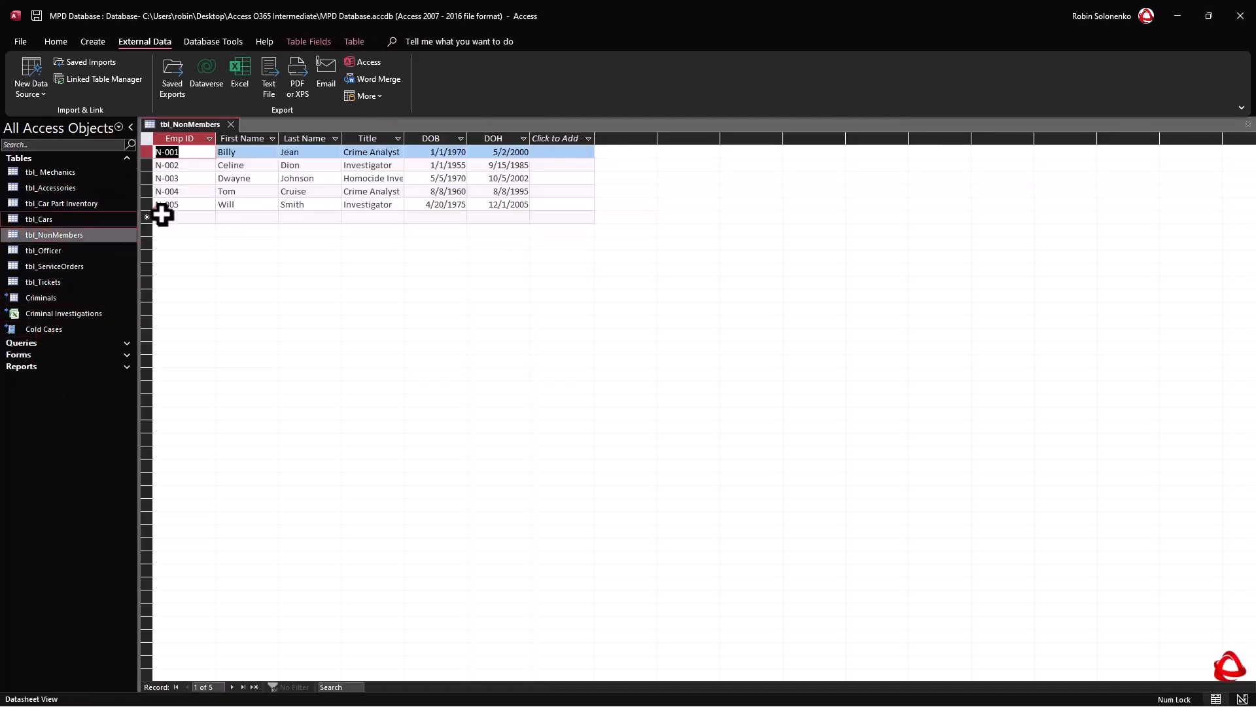
Review the imported records in tbl_NonMembers, check its fields and Emp ID primary key in Design View, and close the table
click(147, 134)
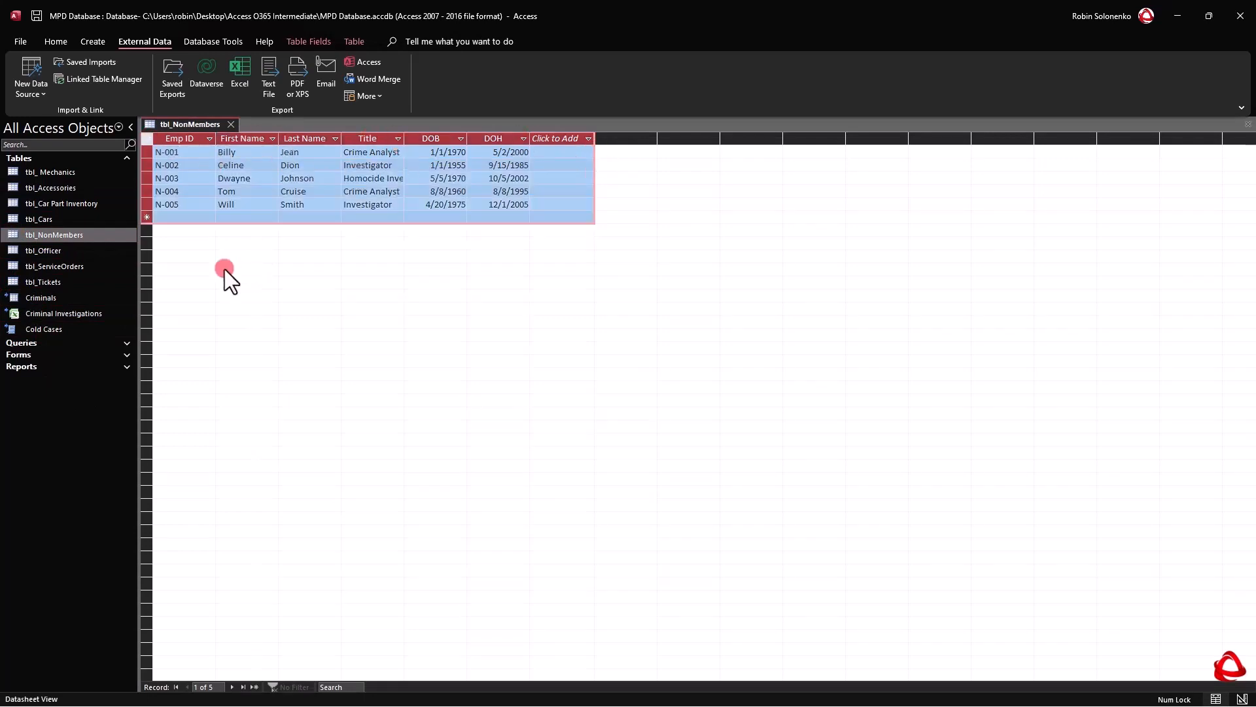
right_click(195, 124)
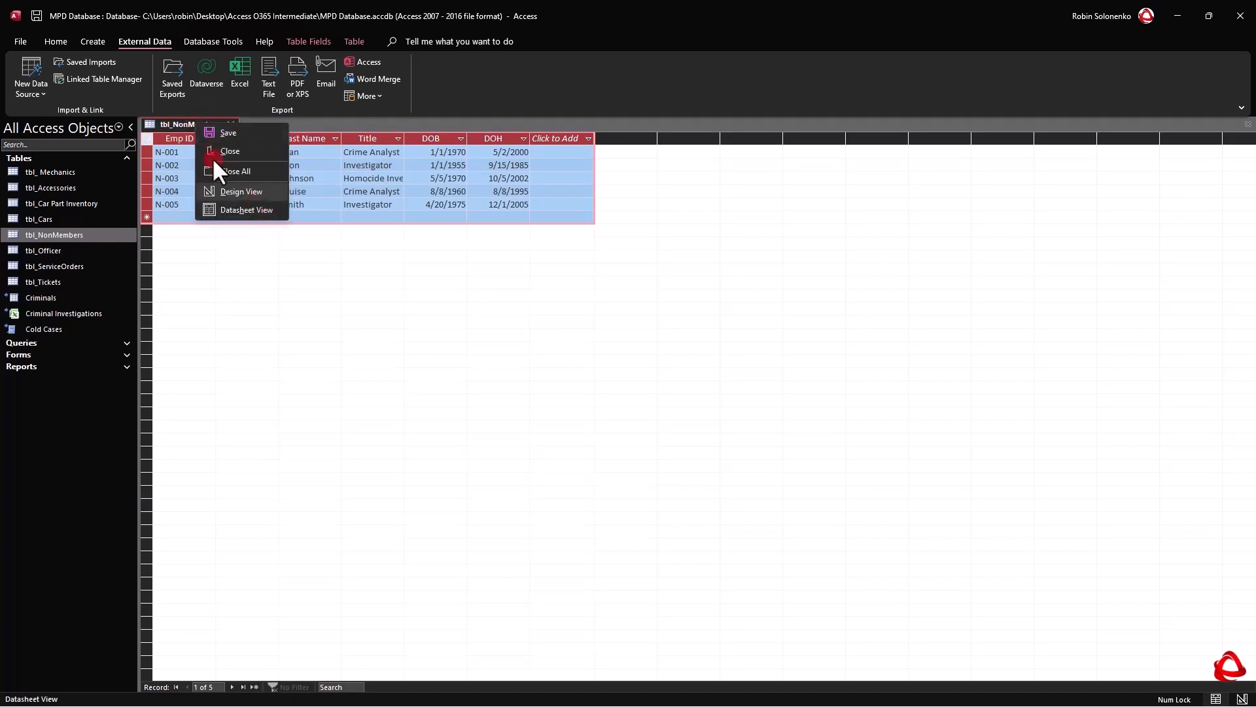
click(244, 189)
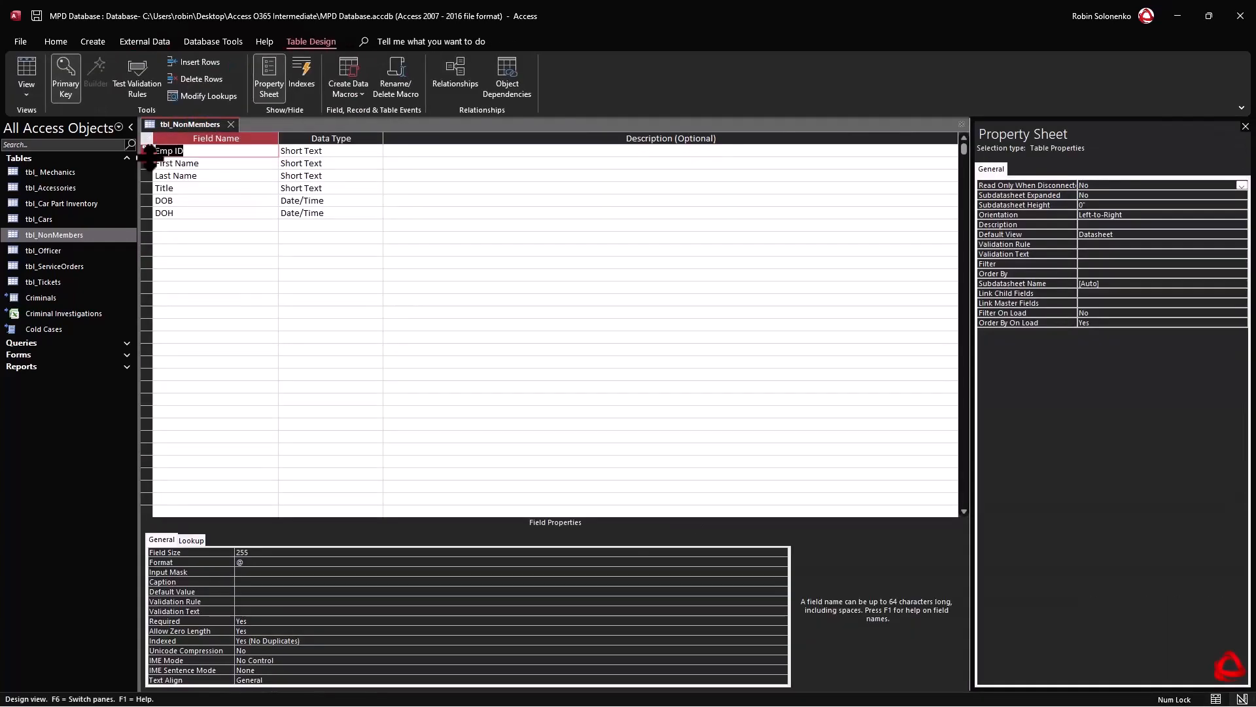
click(186, 152)
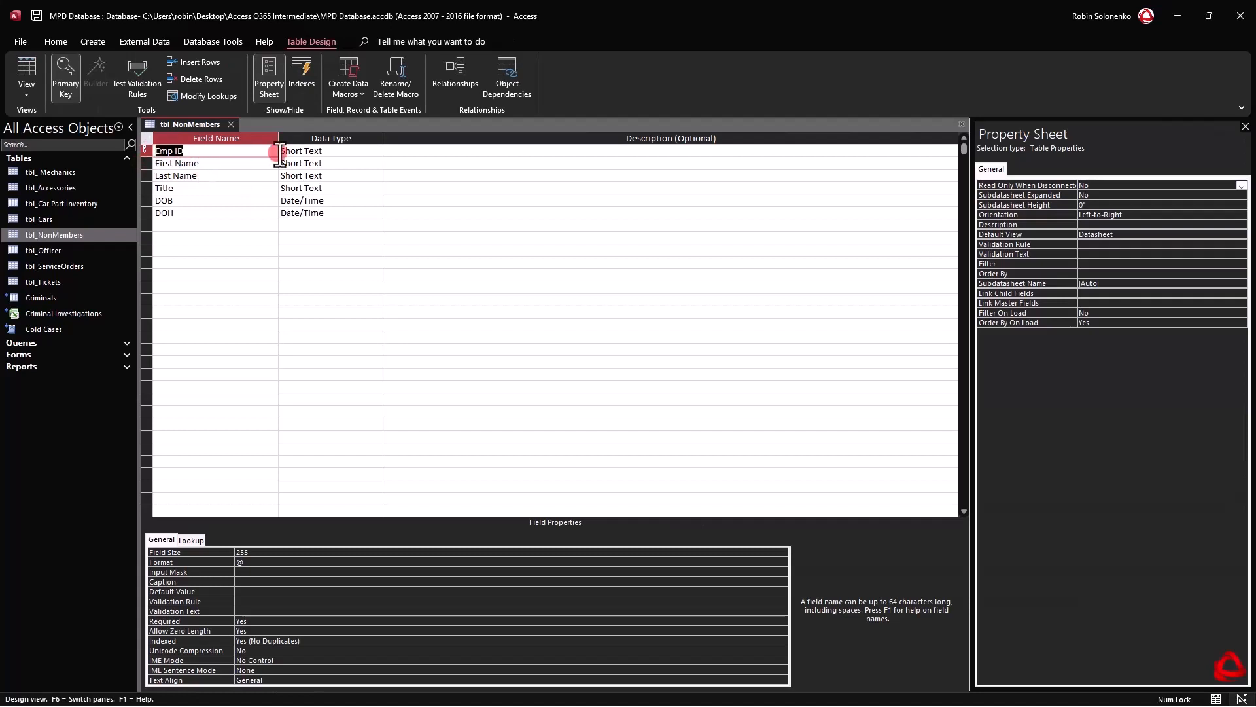
right_click(190, 122)
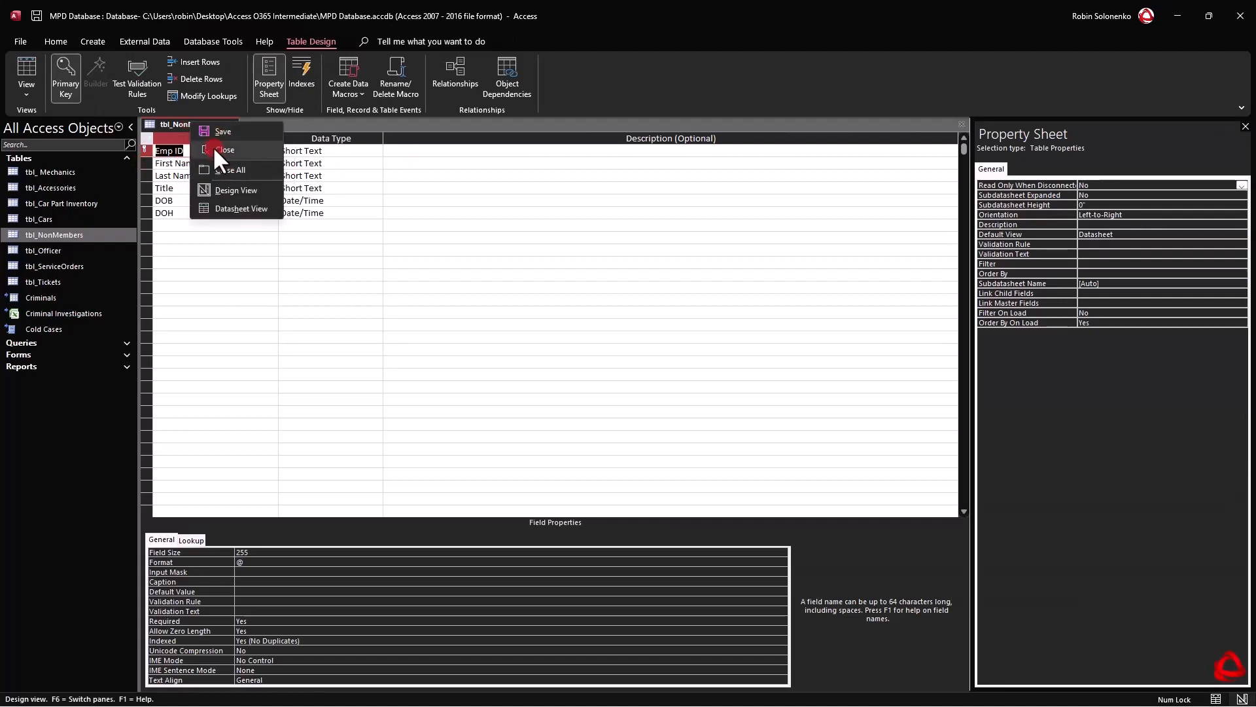
click(213, 147)
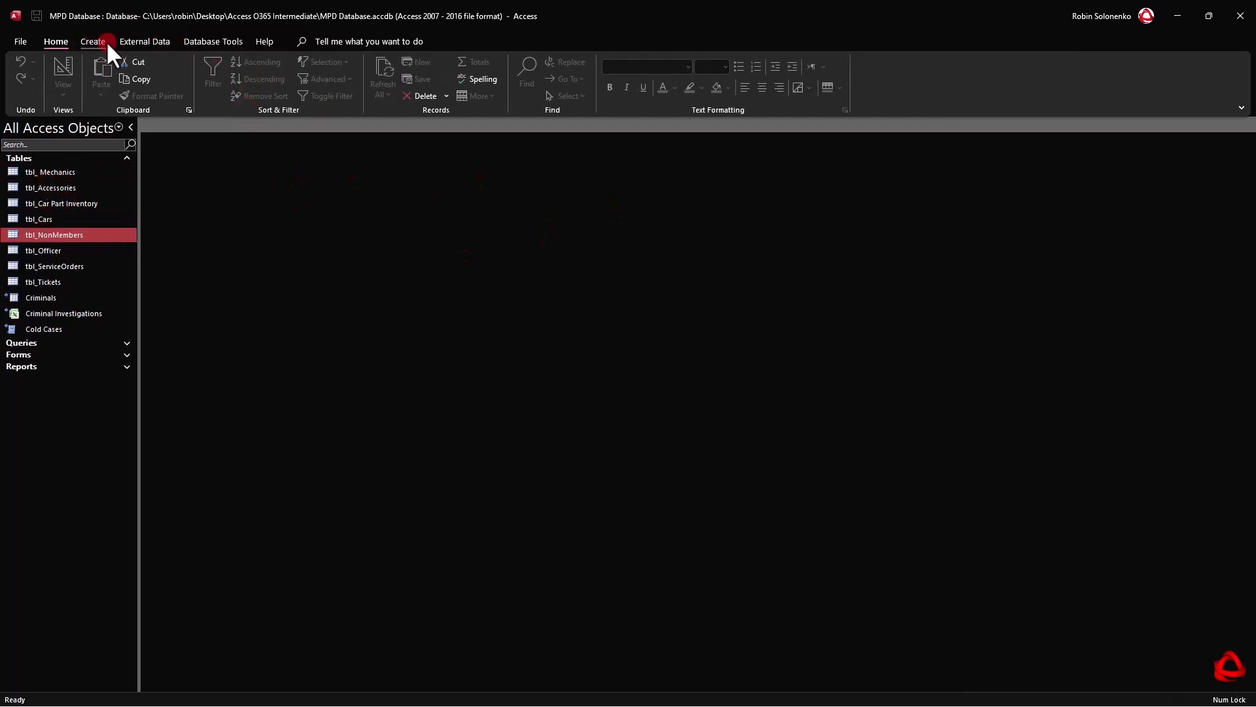
click(147, 42)
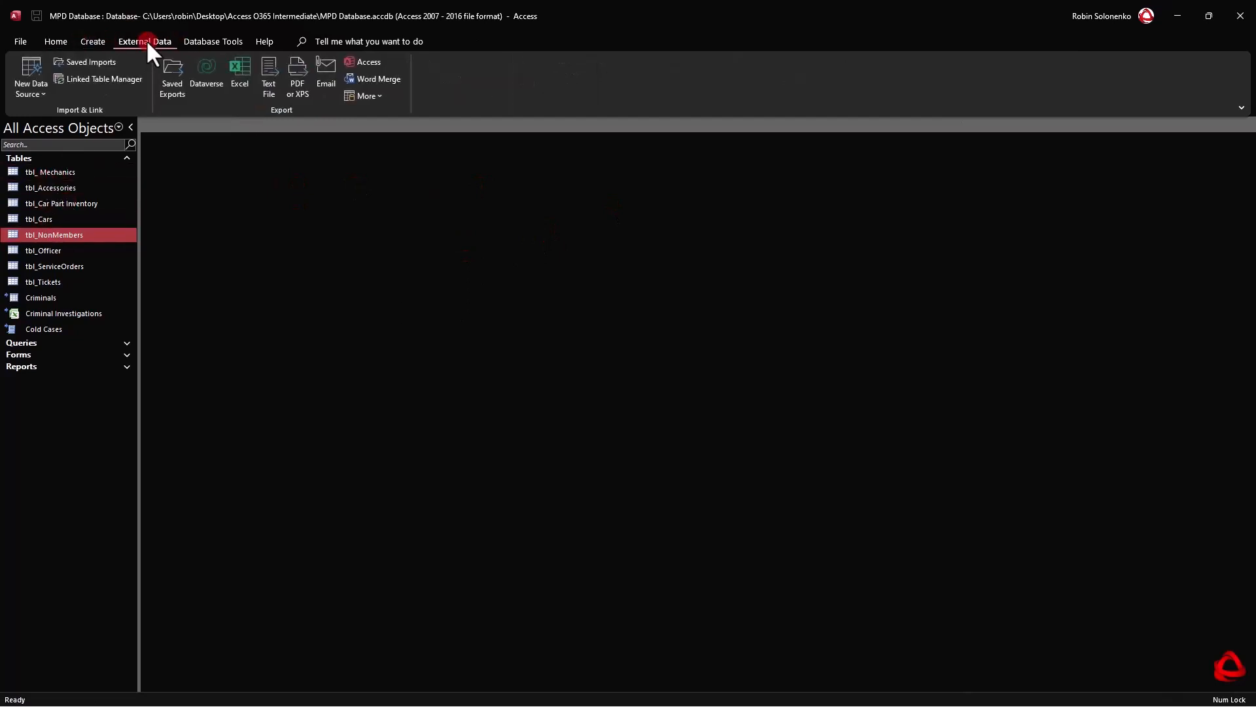
click(36, 92)
click(109, 120)
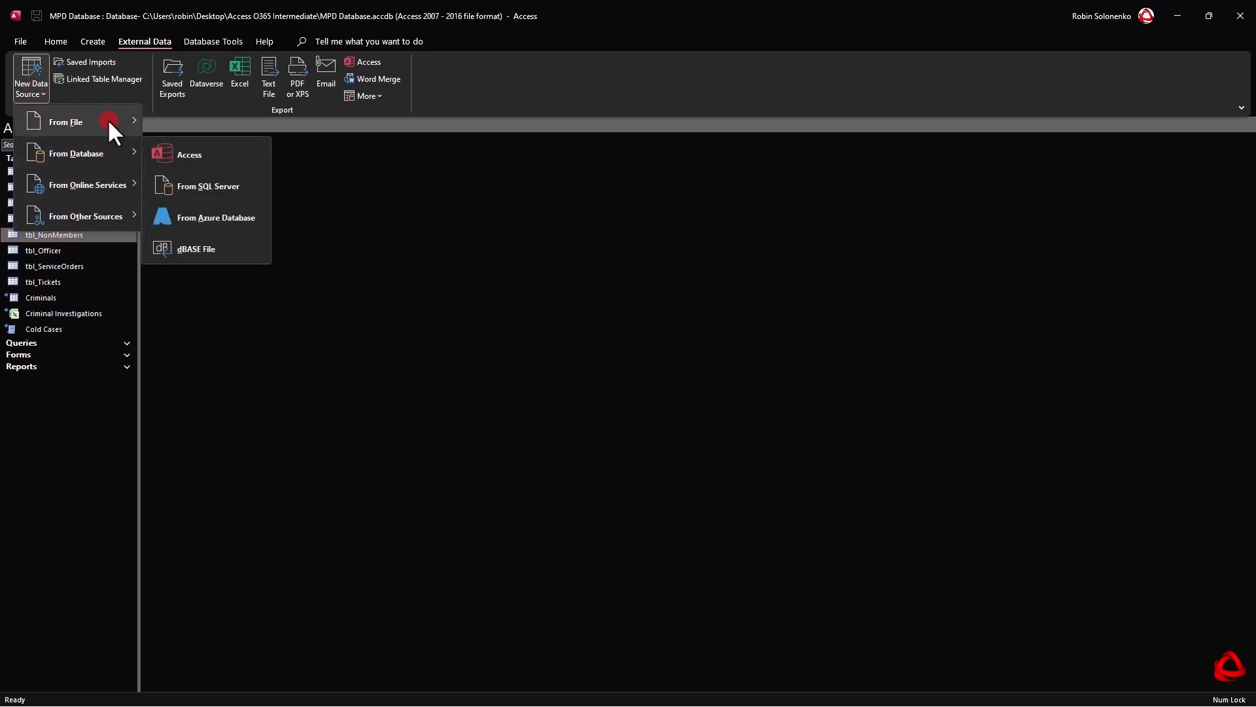
click(190, 189)
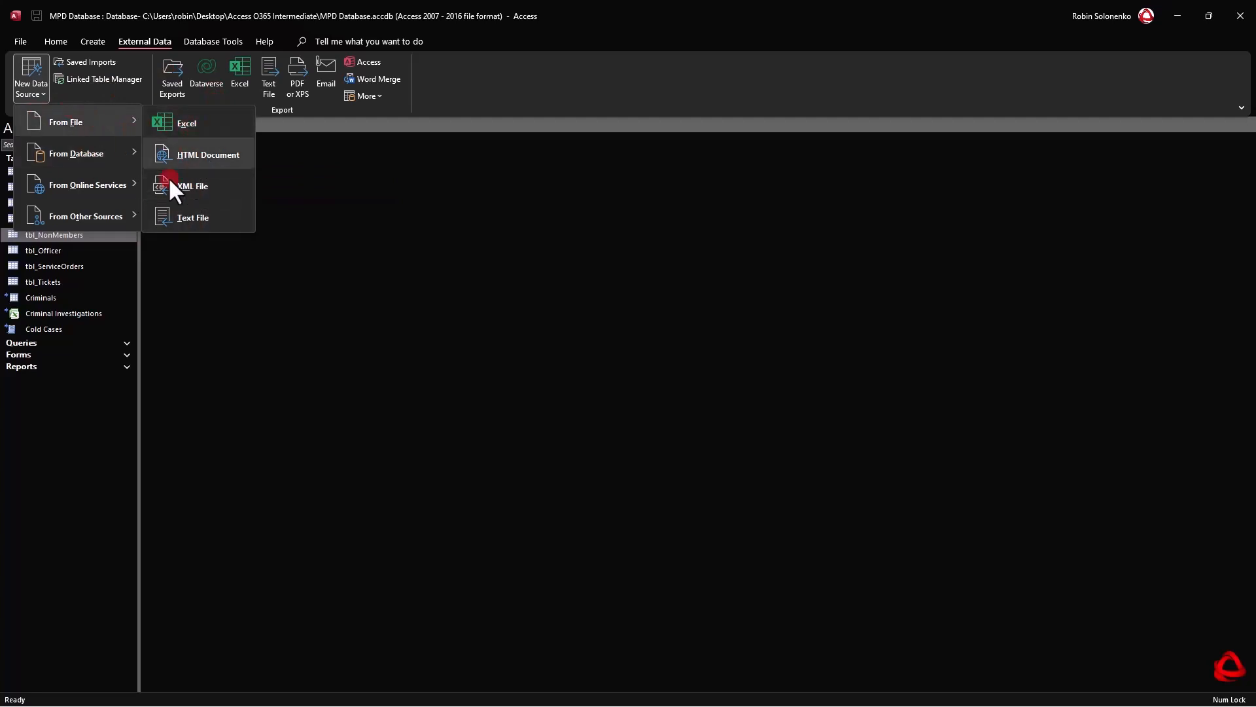
mouse_move(67, 157)
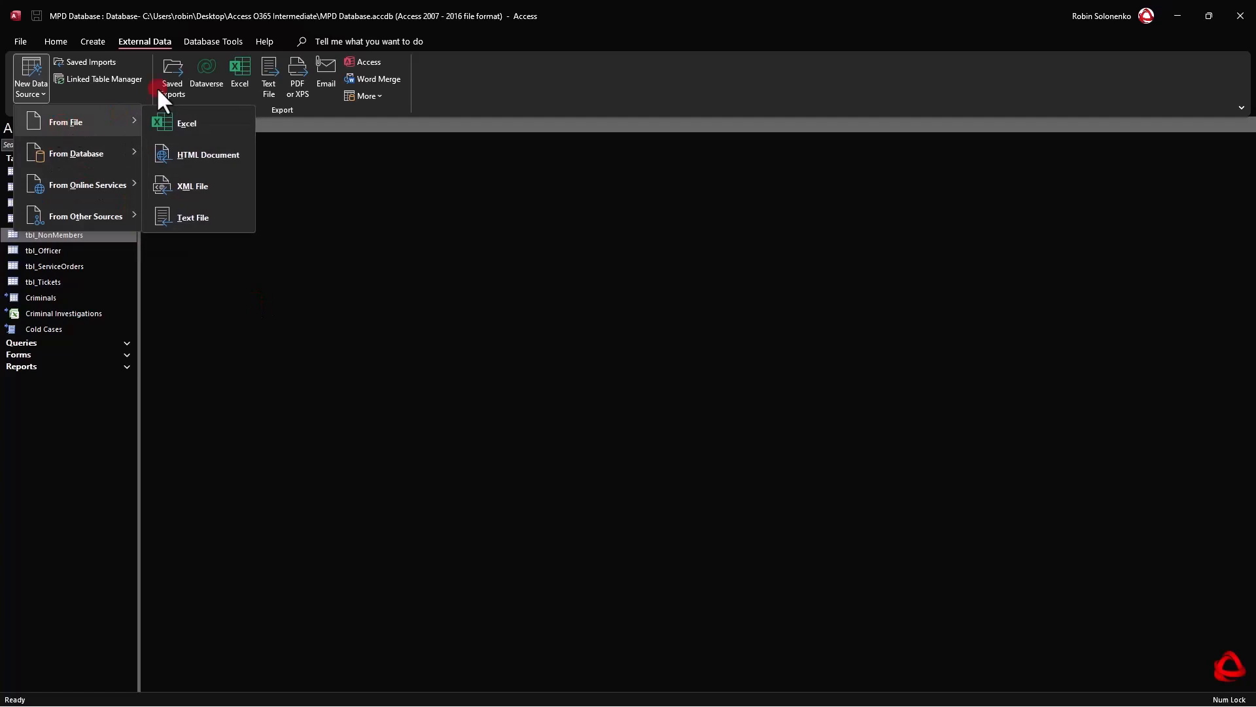
click(458, 72)
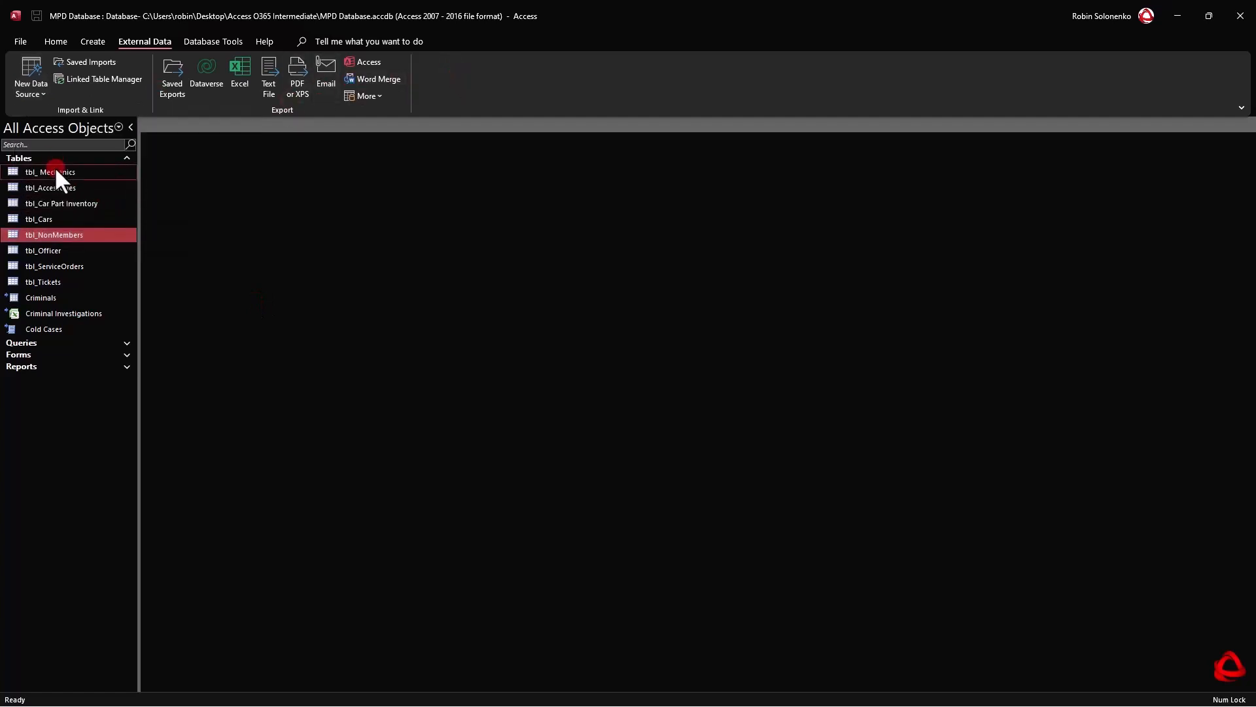
click(50, 234)
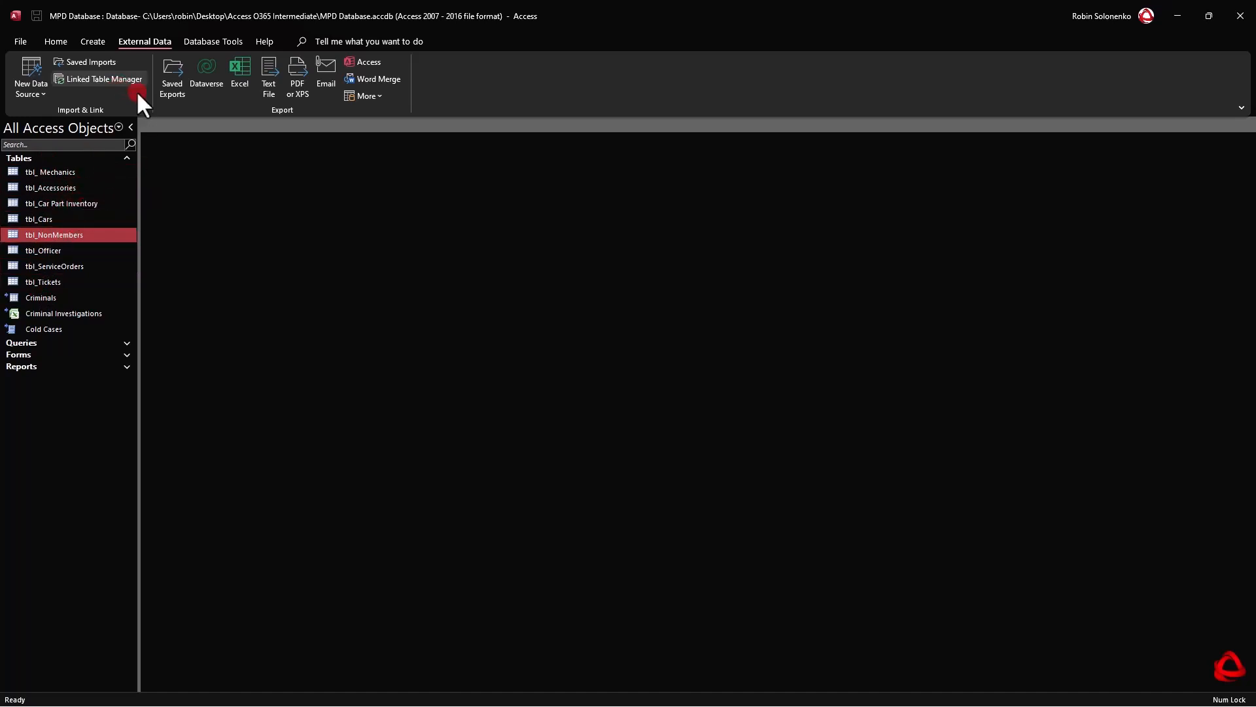
Open the database relationships, add tbl_Car Part Inventory to the layout, and place it in the empty area below tbl_Officer and tbl_Tickets
click(229, 40)
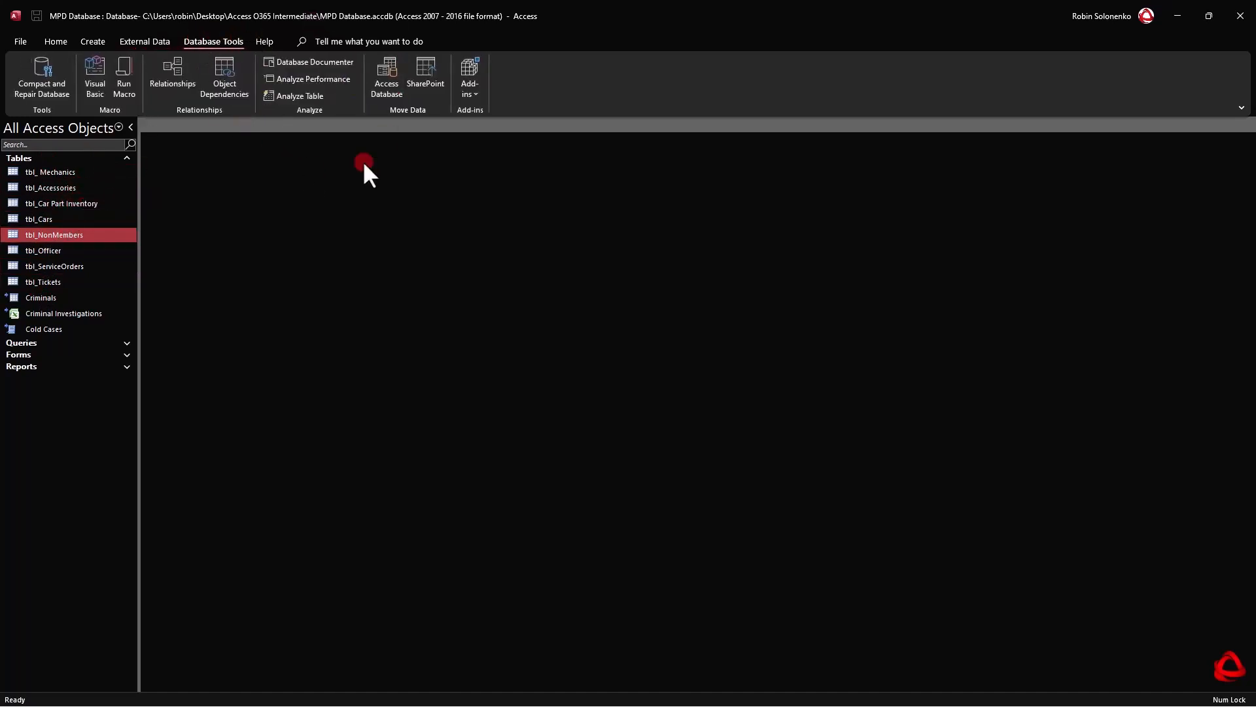
click(167, 73)
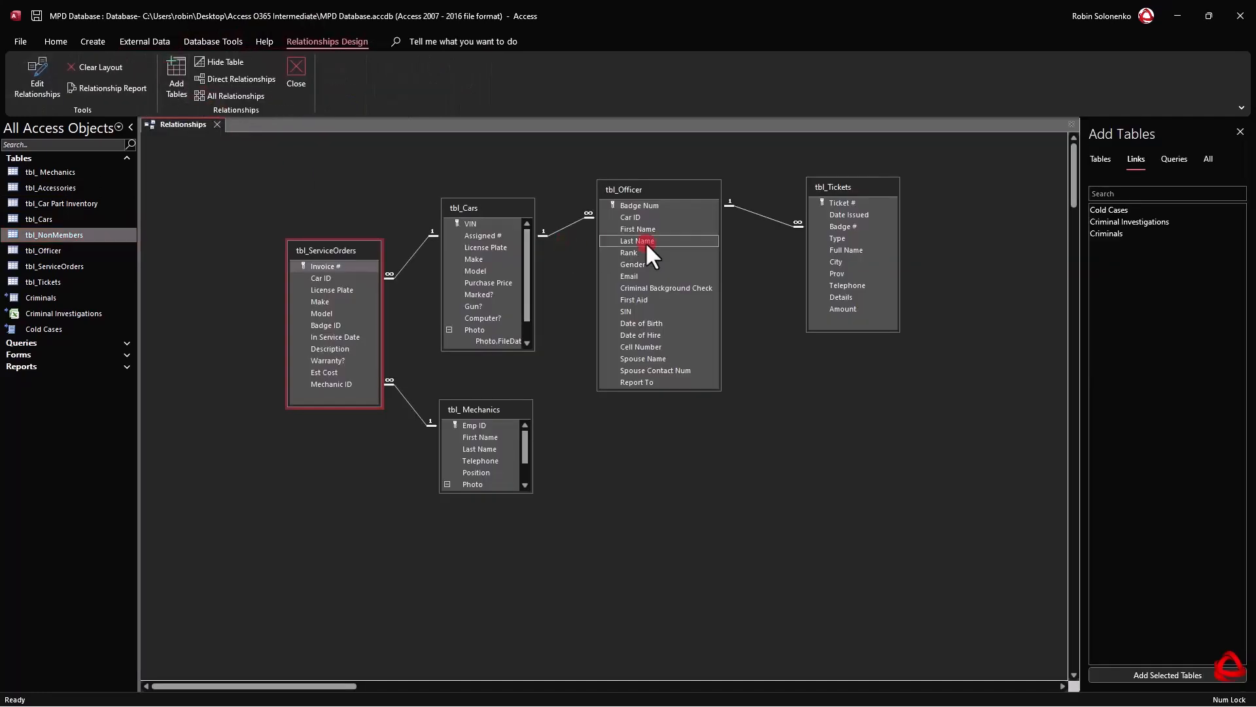
click(1093, 155)
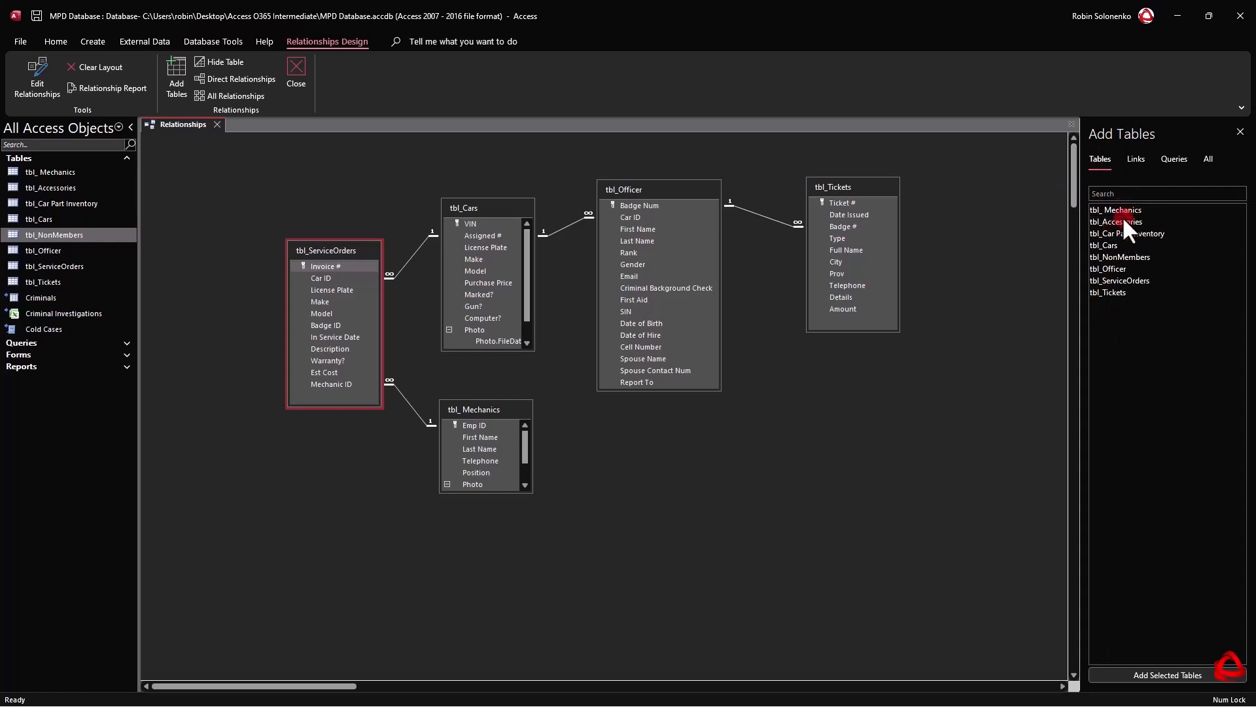
double_click(1126, 233)
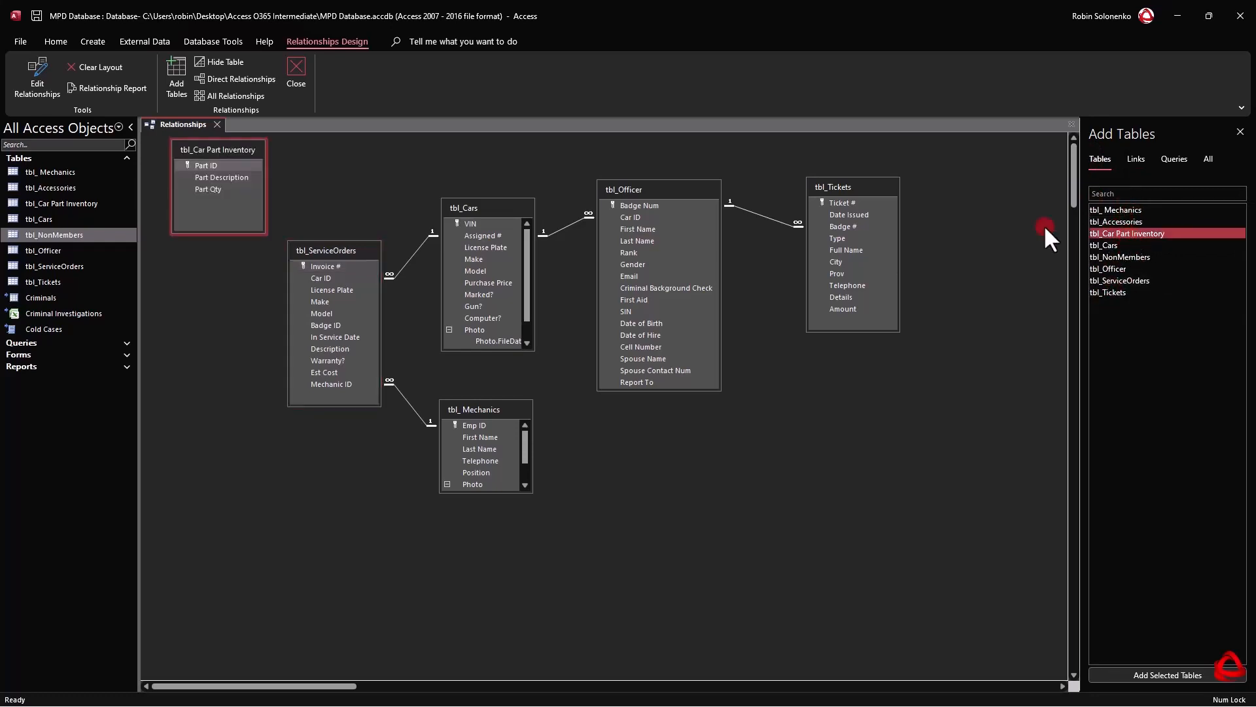
drag(217, 148, 780, 486)
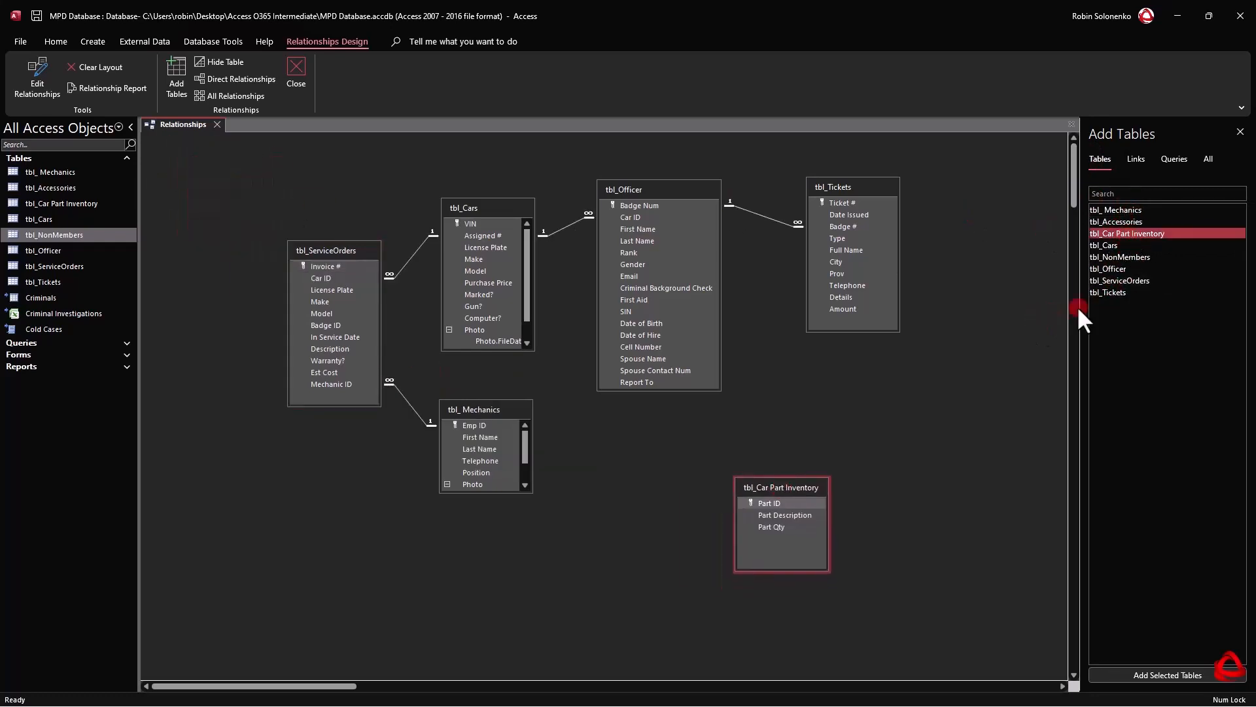
Add tbl_NonMembers and tbl_Accessories to the relationships layout and place them on either side of tbl_Car Part Inventory
double_click(1121, 257)
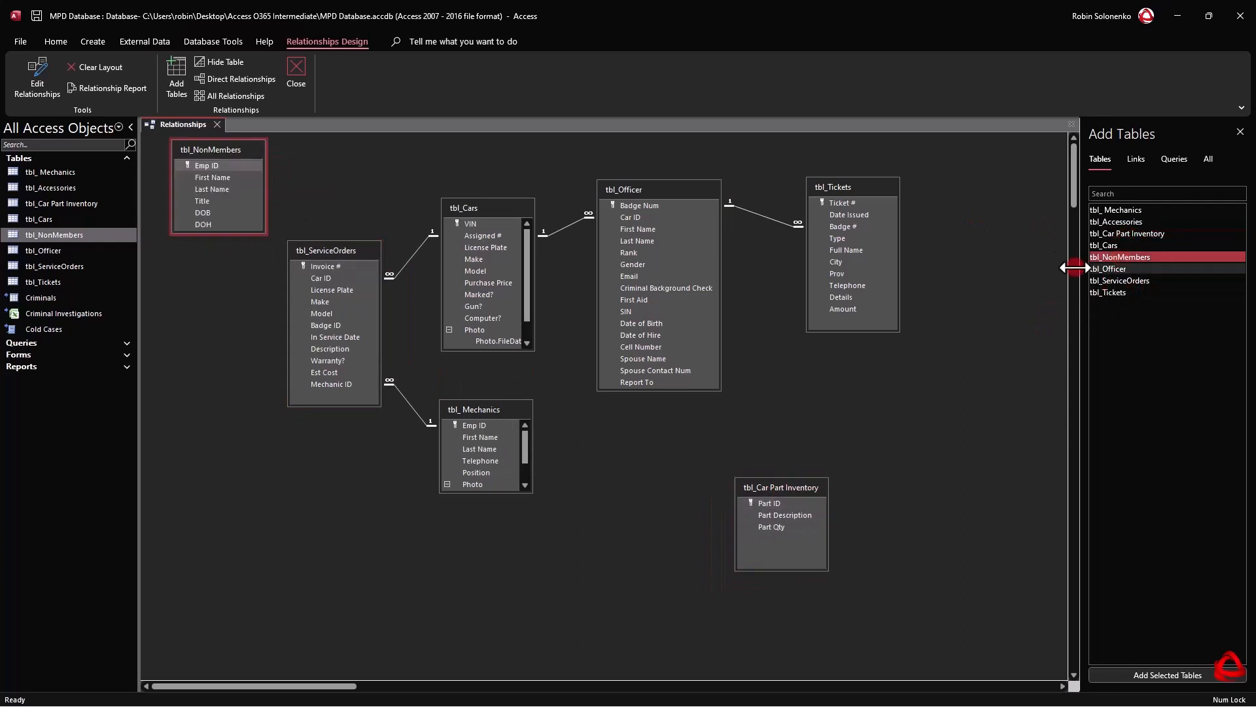
drag(230, 156, 923, 490)
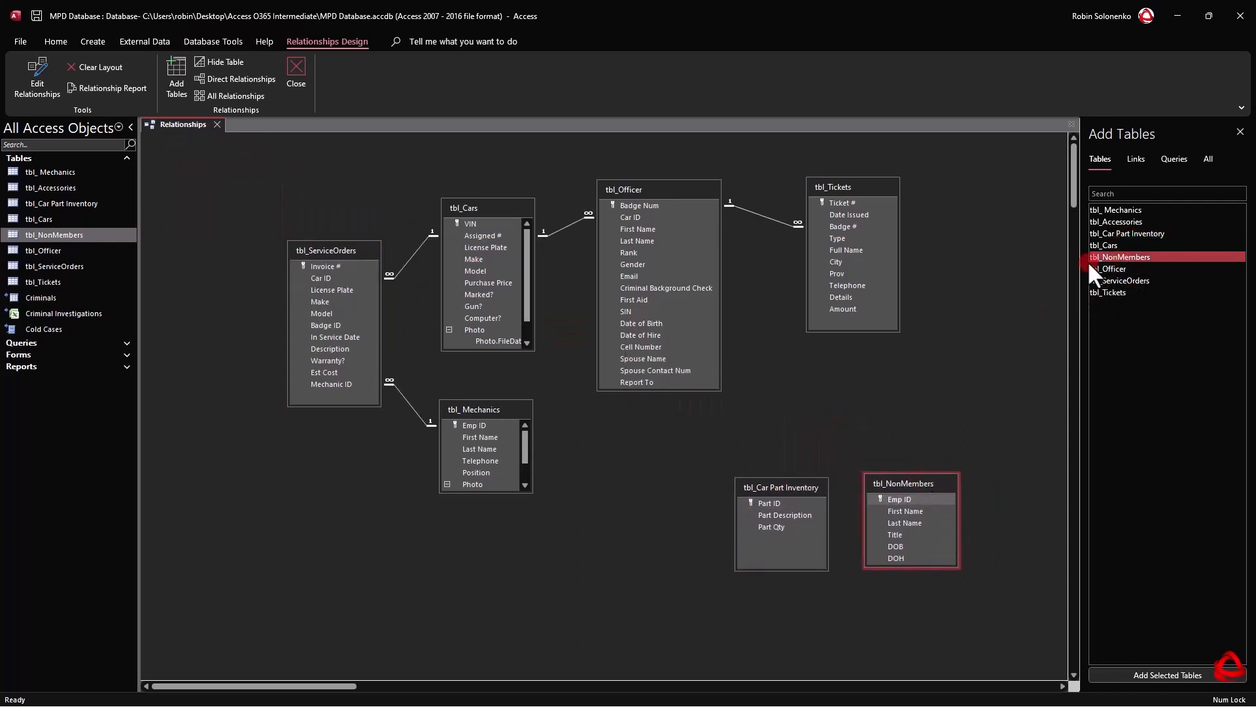
double_click(1108, 221)
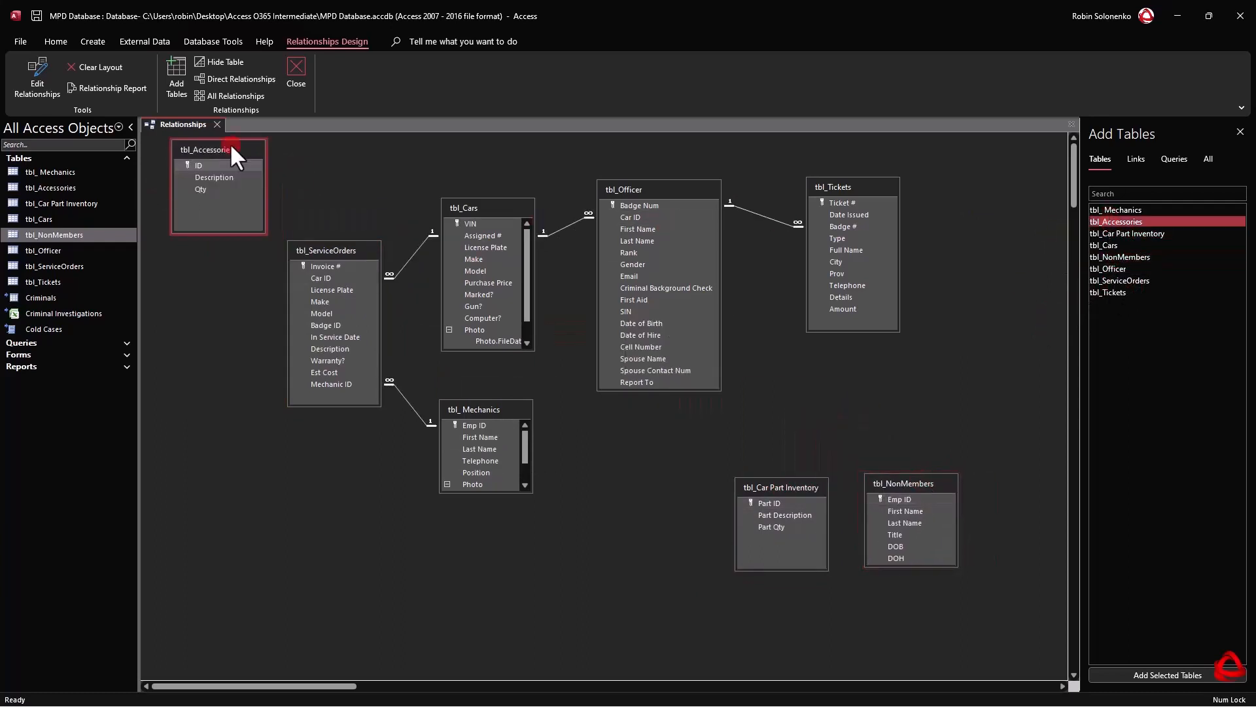
drag(229, 143, 684, 490)
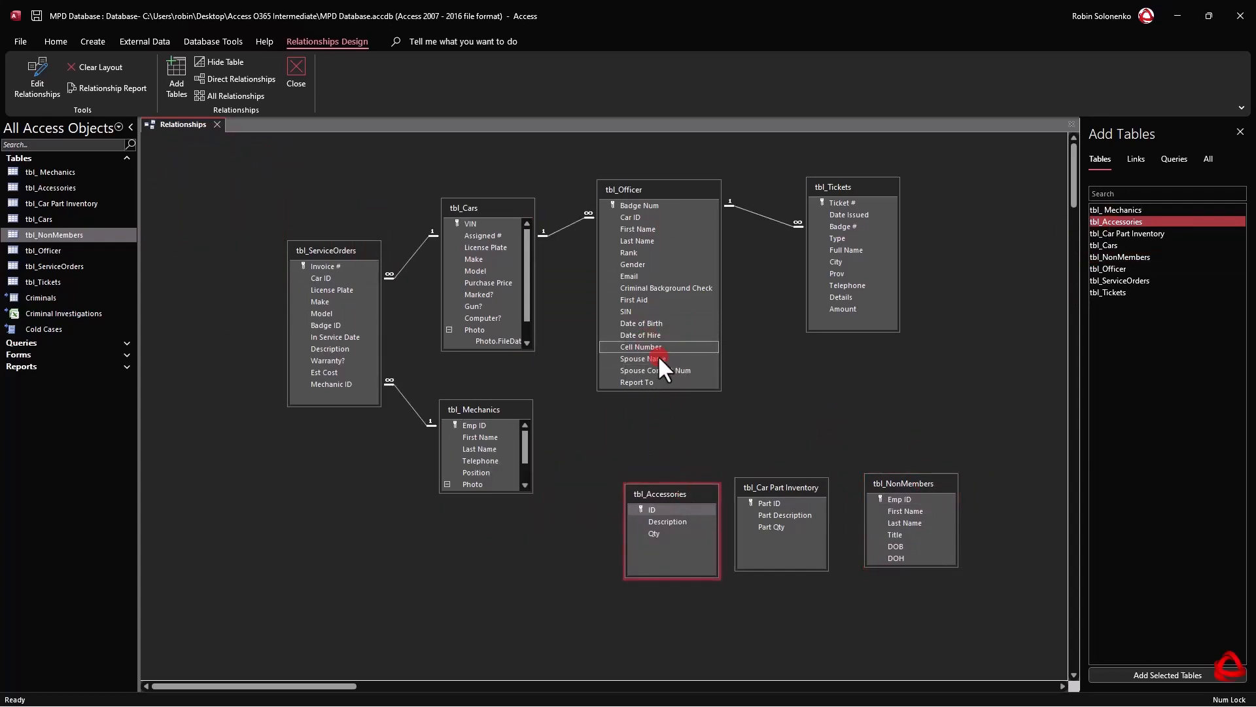
Line up tbl_Accessories, tbl_Car Part Inventory and tbl_NonMembers in an evenly spaced row
drag(792, 486, 810, 486)
drag(900, 480, 908, 484)
drag(677, 490, 678, 484)
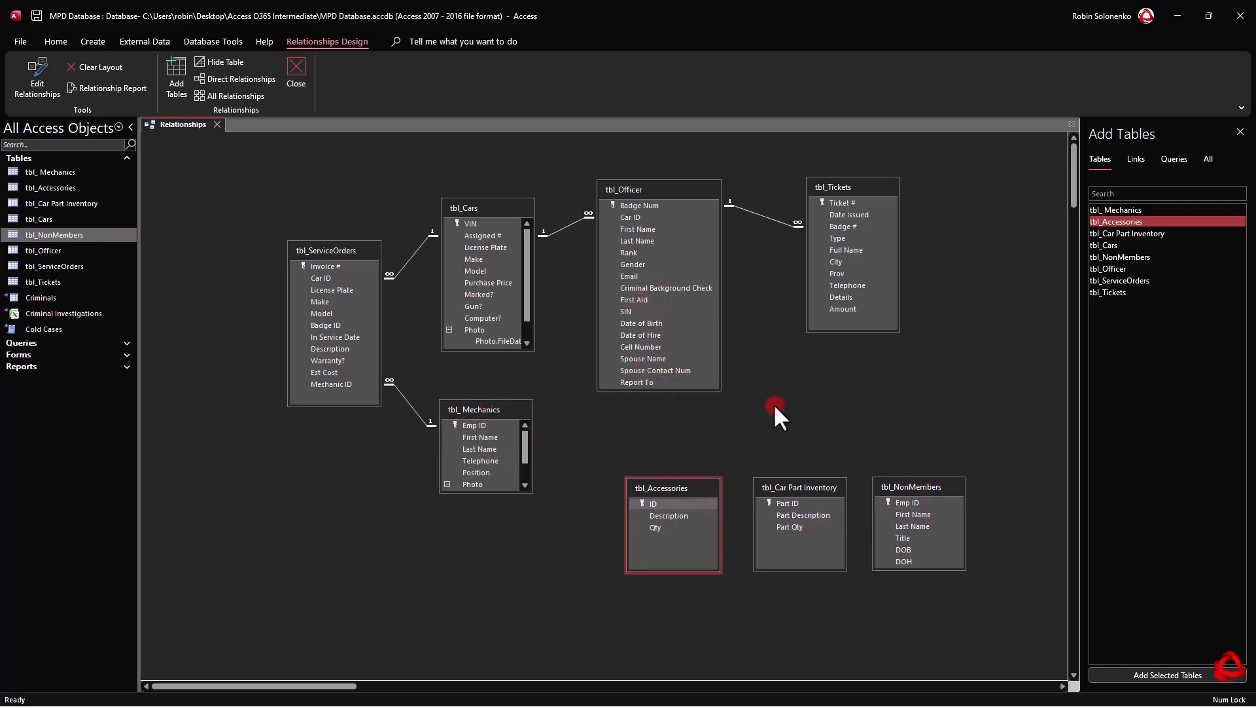
Adjust the position and height of the tbl_NonMembers box so its upper edge is level with the two tables beside it
drag(918, 477, 409, 537)
drag(462, 524, 923, 451)
click(919, 528)
click(922, 536)
click(480, 419)
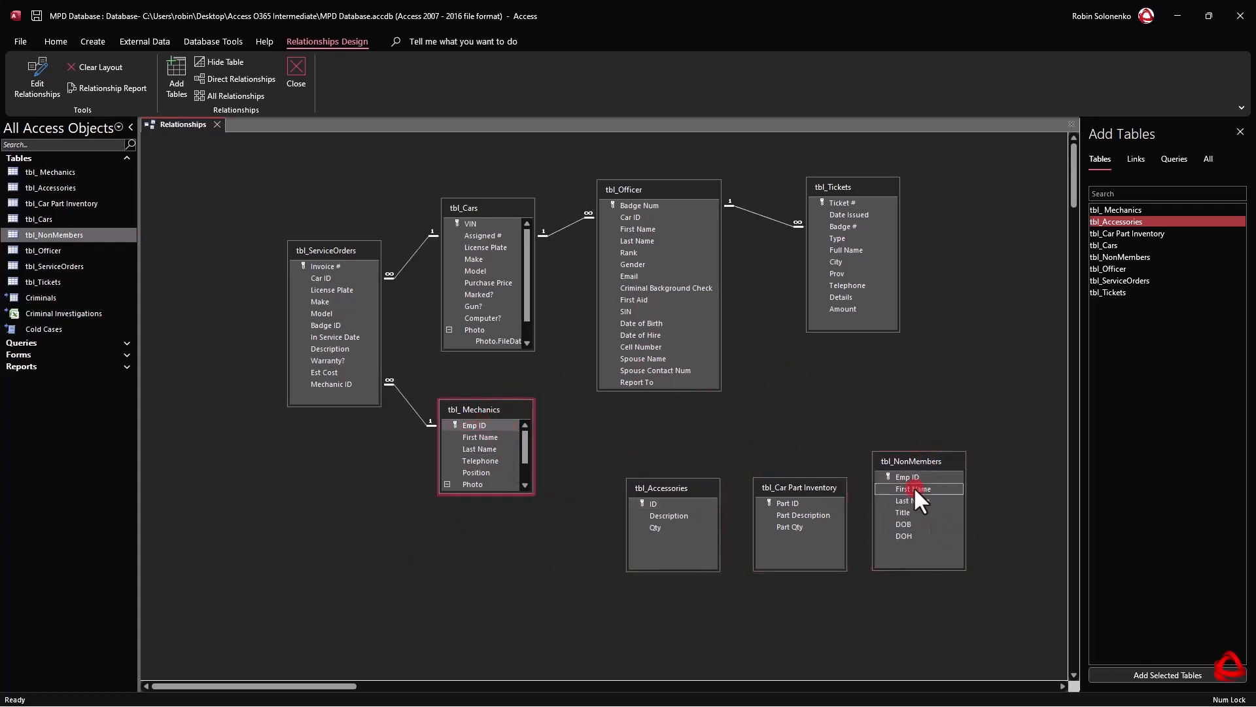
click(920, 468)
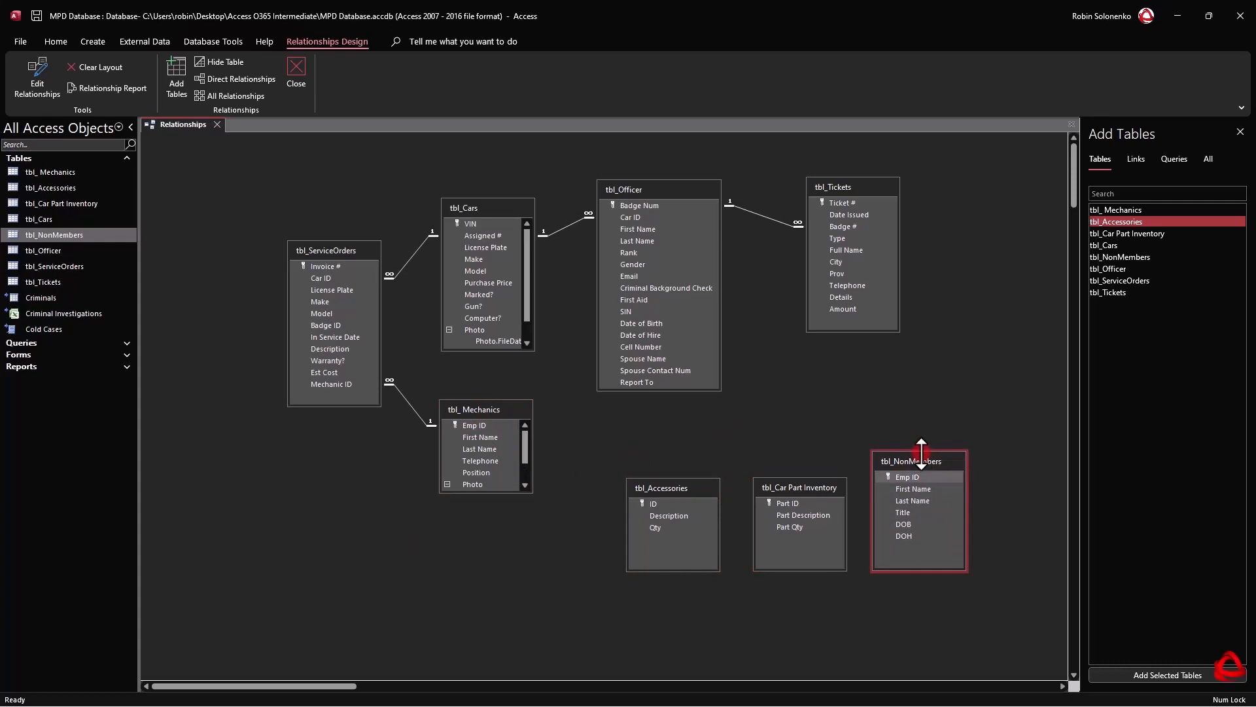
drag(923, 451, 926, 484)
Close the Relationships window and save its layout changes
click(486, 238)
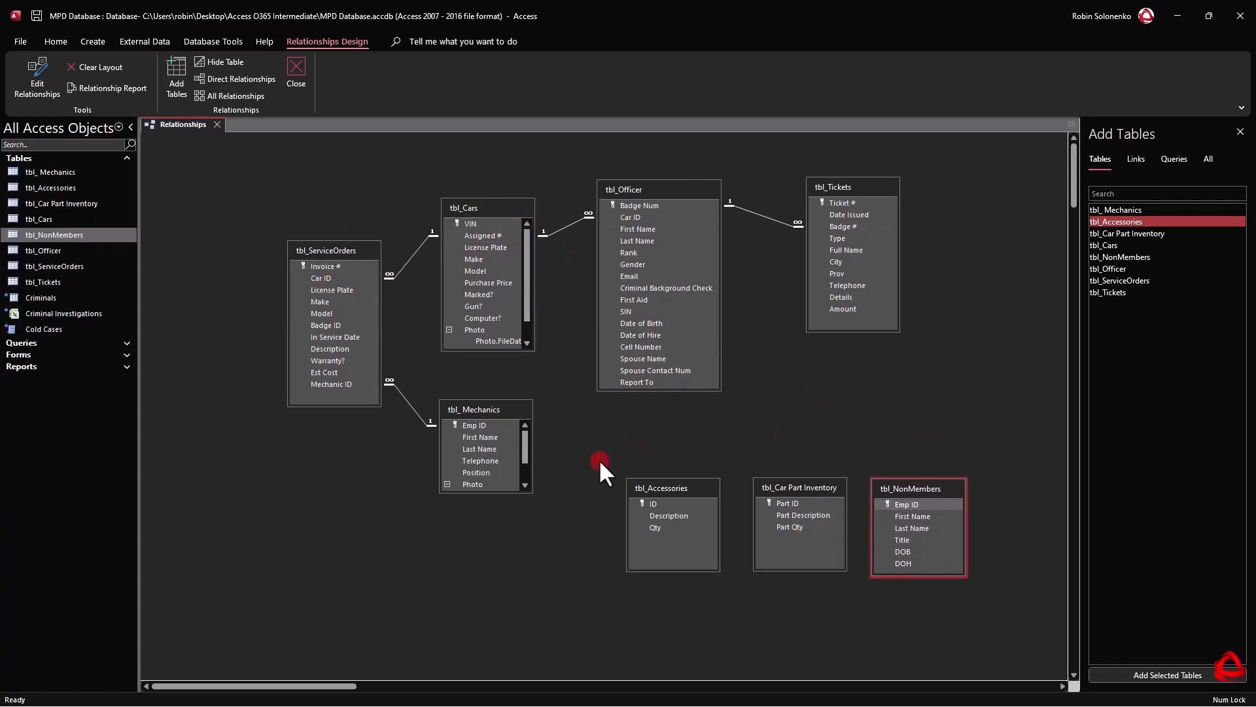
click(802, 487)
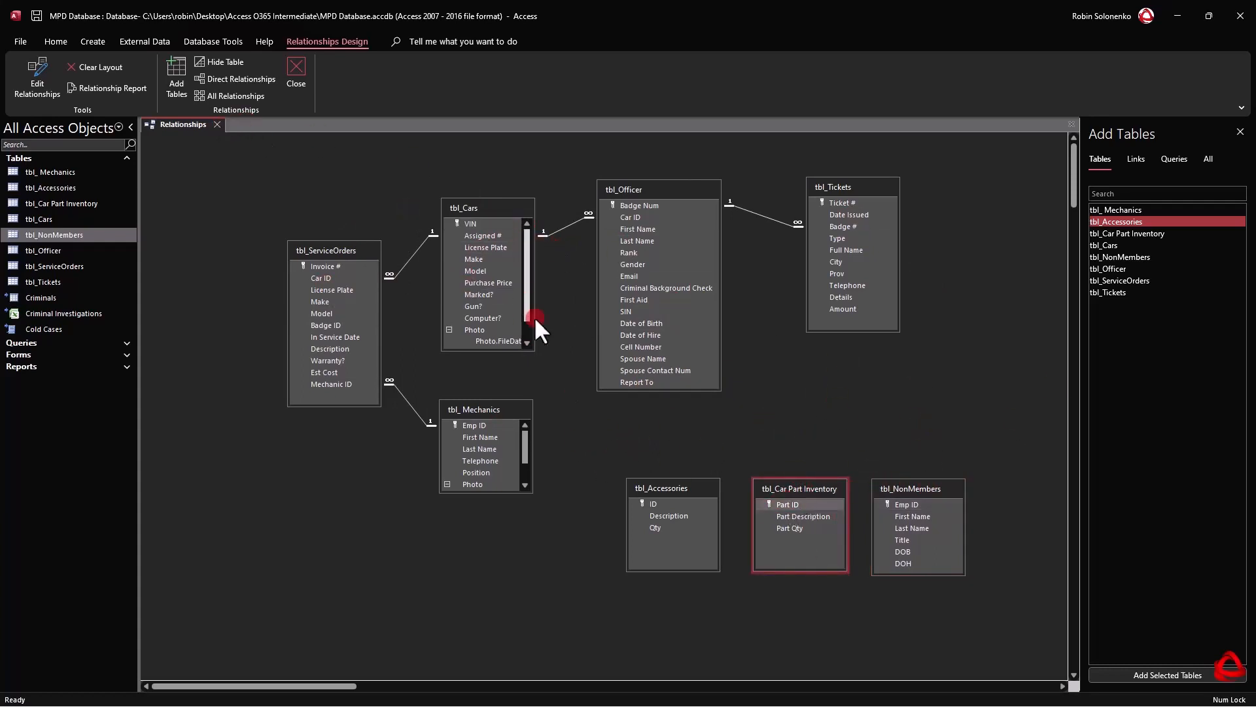
click(289, 78)
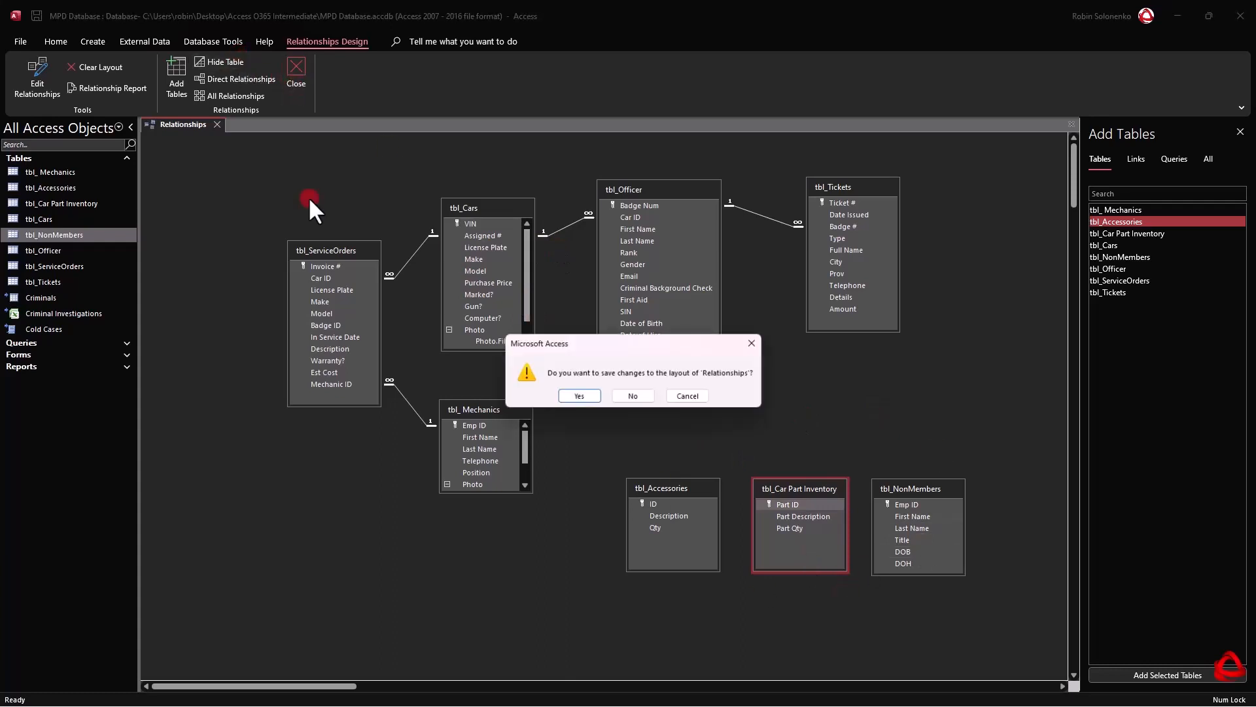
click(593, 392)
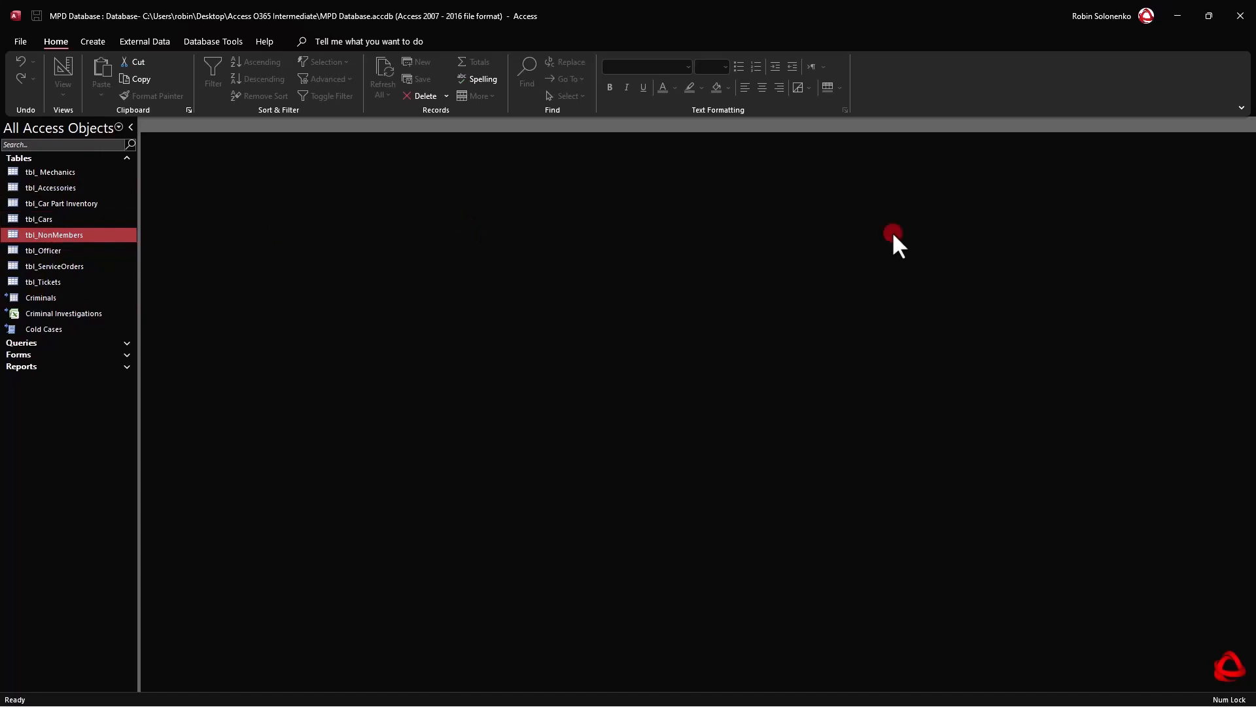
Start an Excel export of tbl_Cars in Excel Workbook format with formatting and layout preserved
click(131, 42)
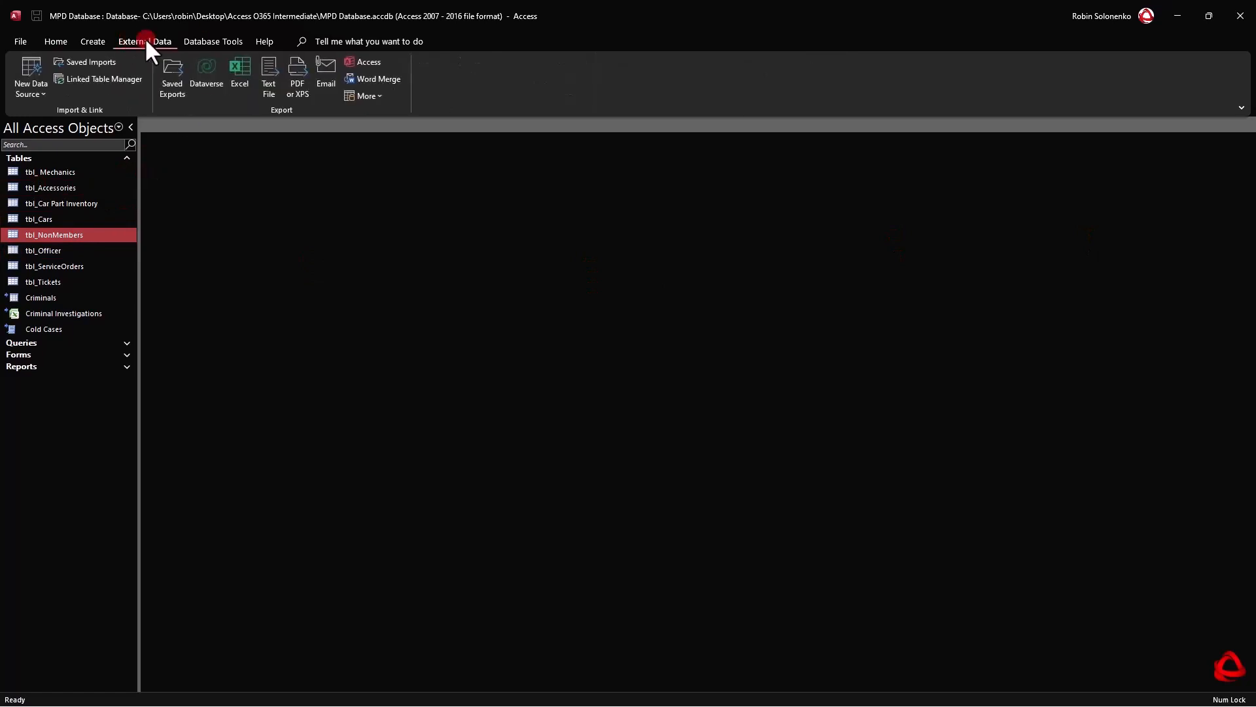
click(248, 84)
click(40, 219)
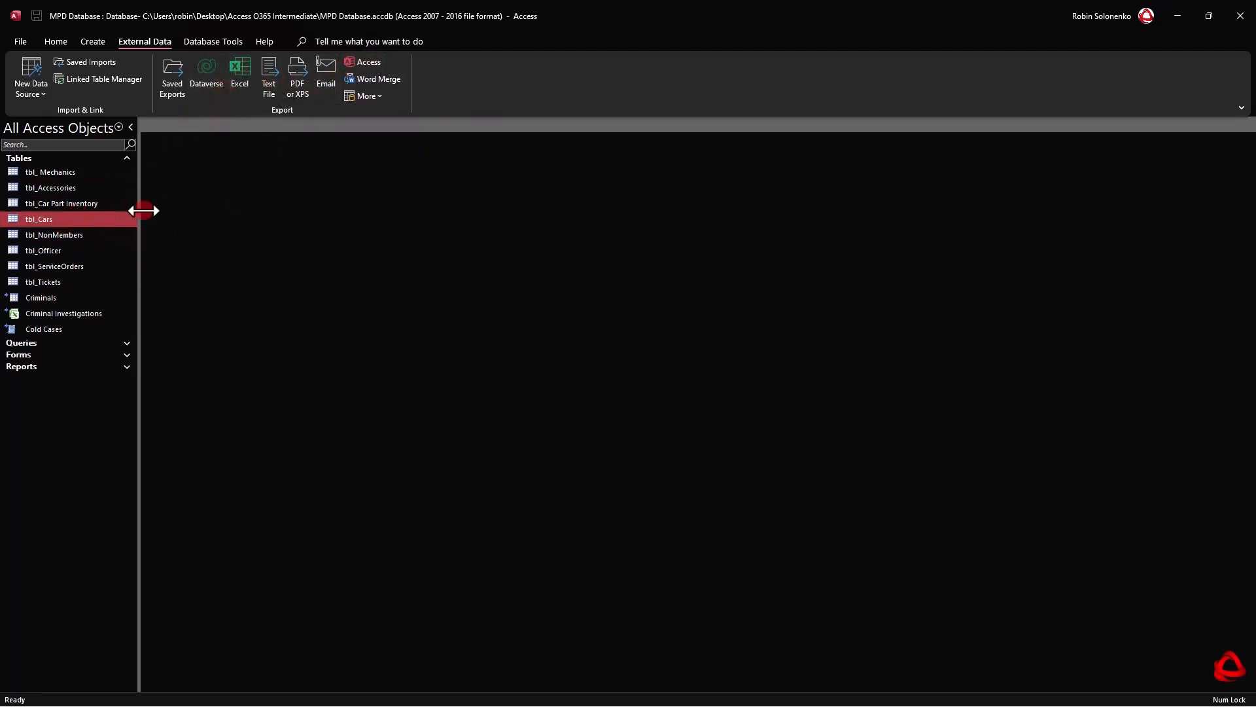
click(240, 71)
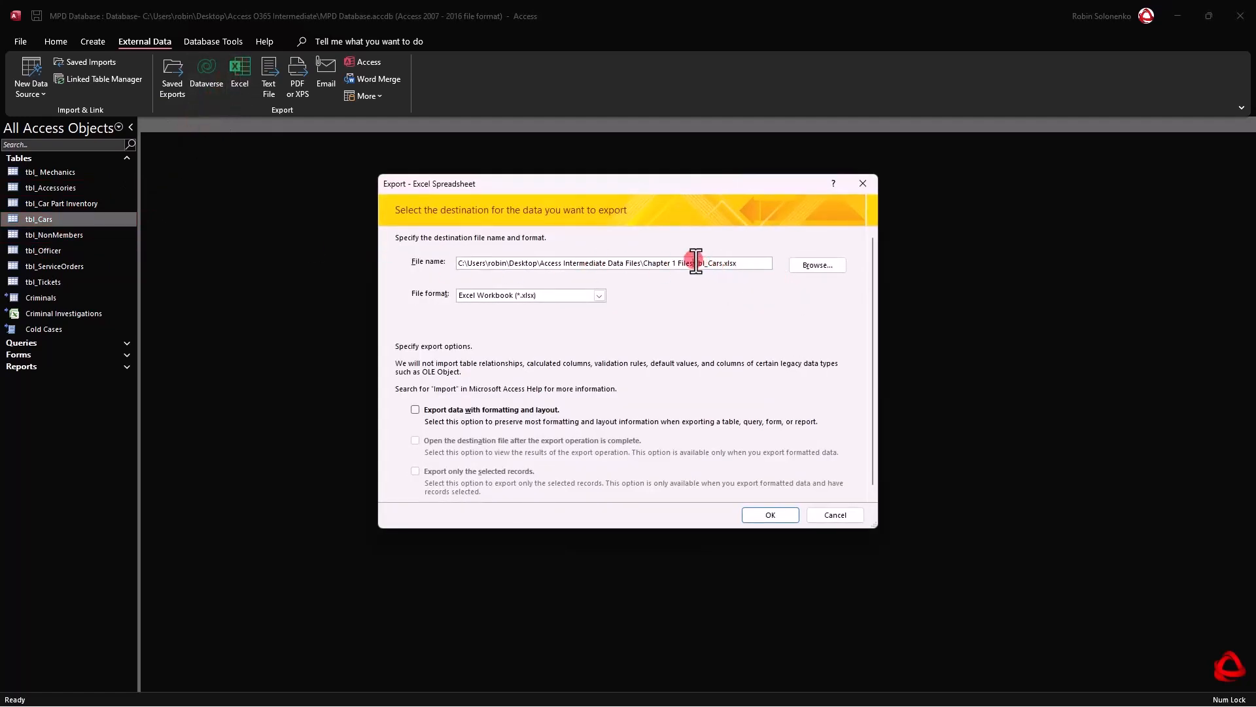
drag(690, 262, 771, 261)
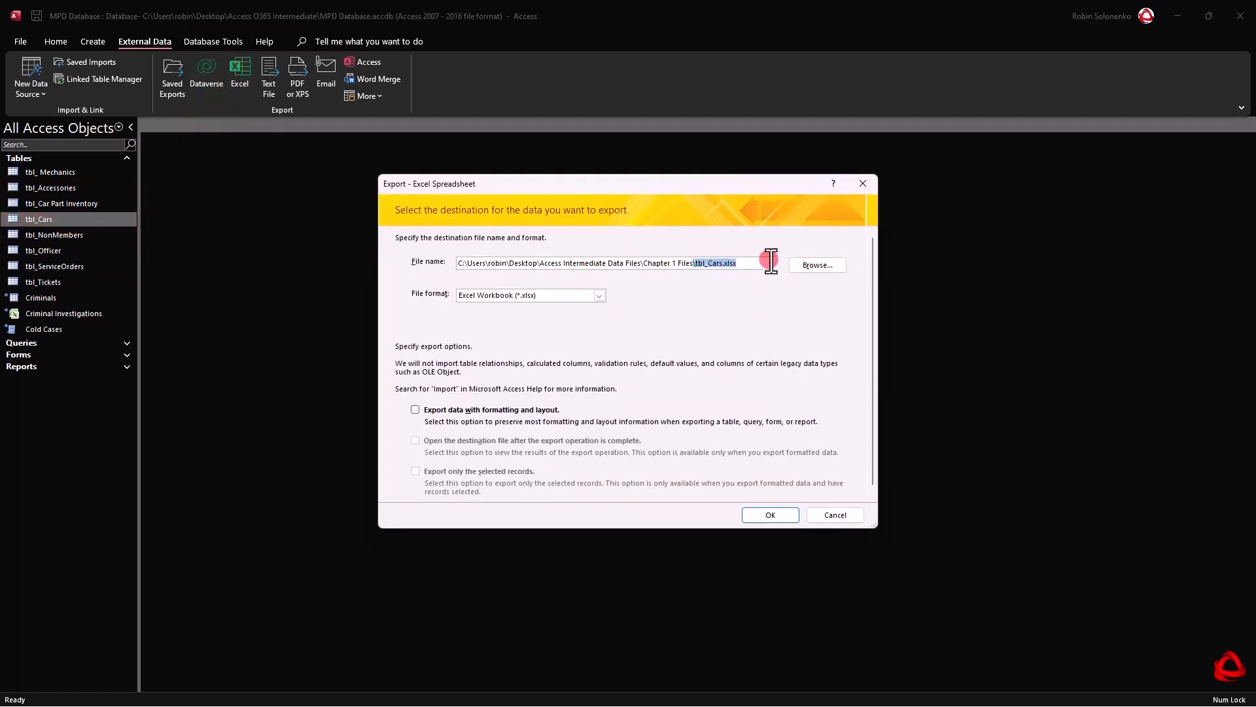
click(449, 411)
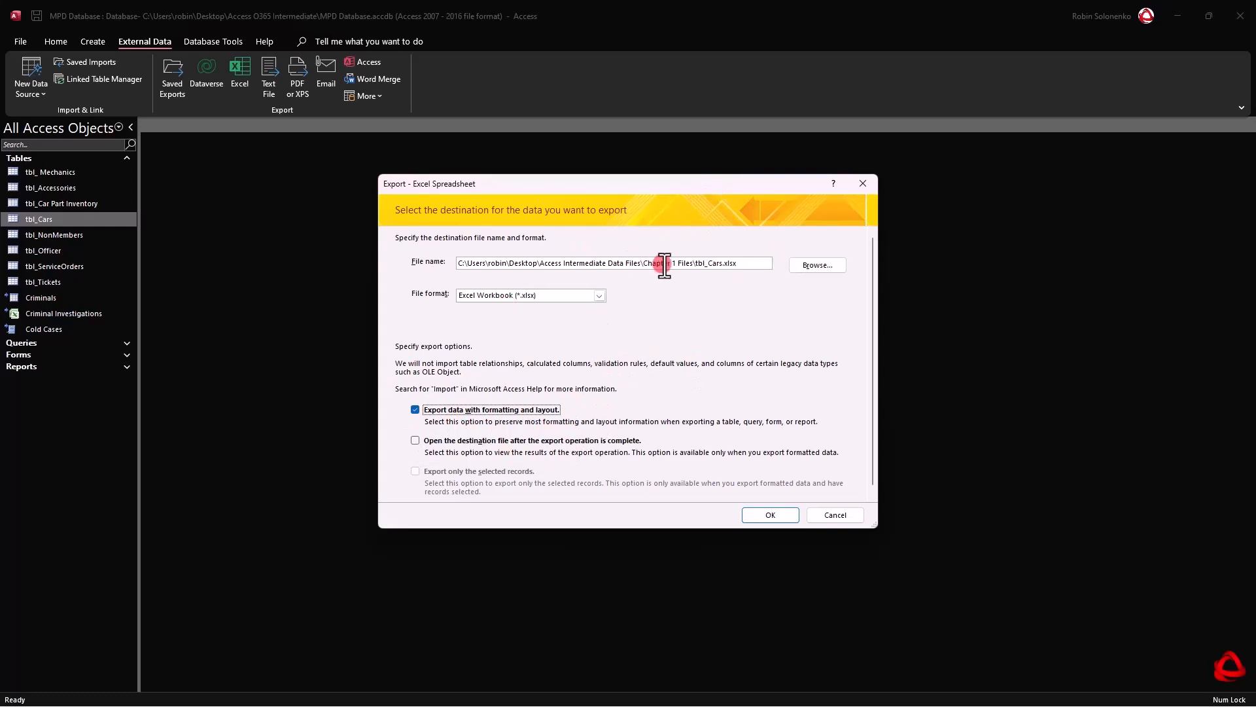
Save the exported workbook as tbl_Cars in TEMP FOLDER inside Chapter 1 Files, and finish without saving the export steps
drag(643, 263, 693, 263)
click(818, 265)
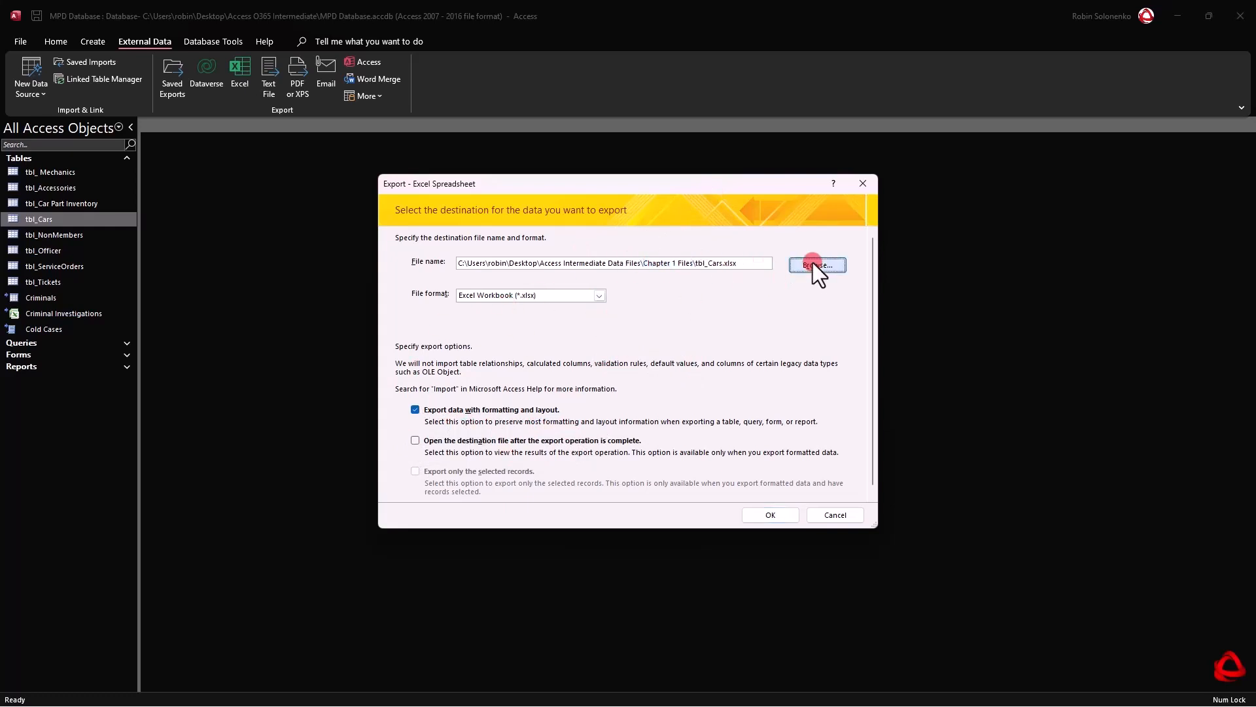
click(610, 302)
double_click(610, 301)
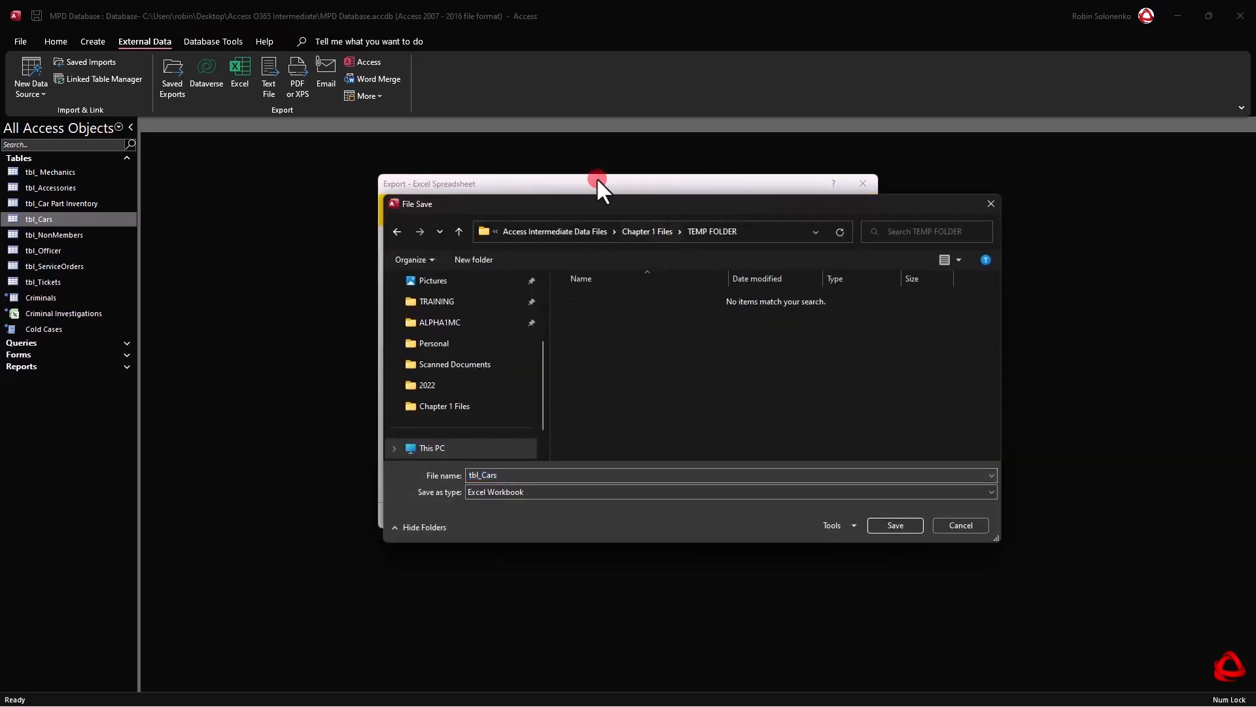
click(881, 524)
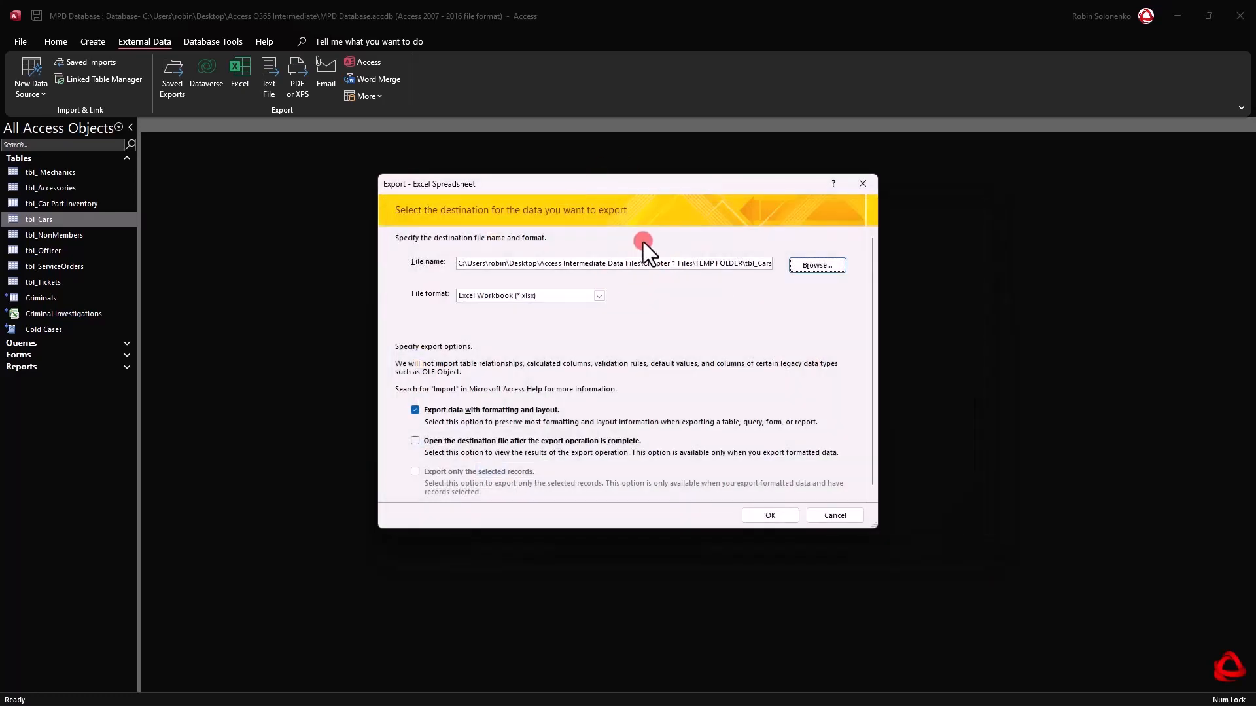
click(767, 516)
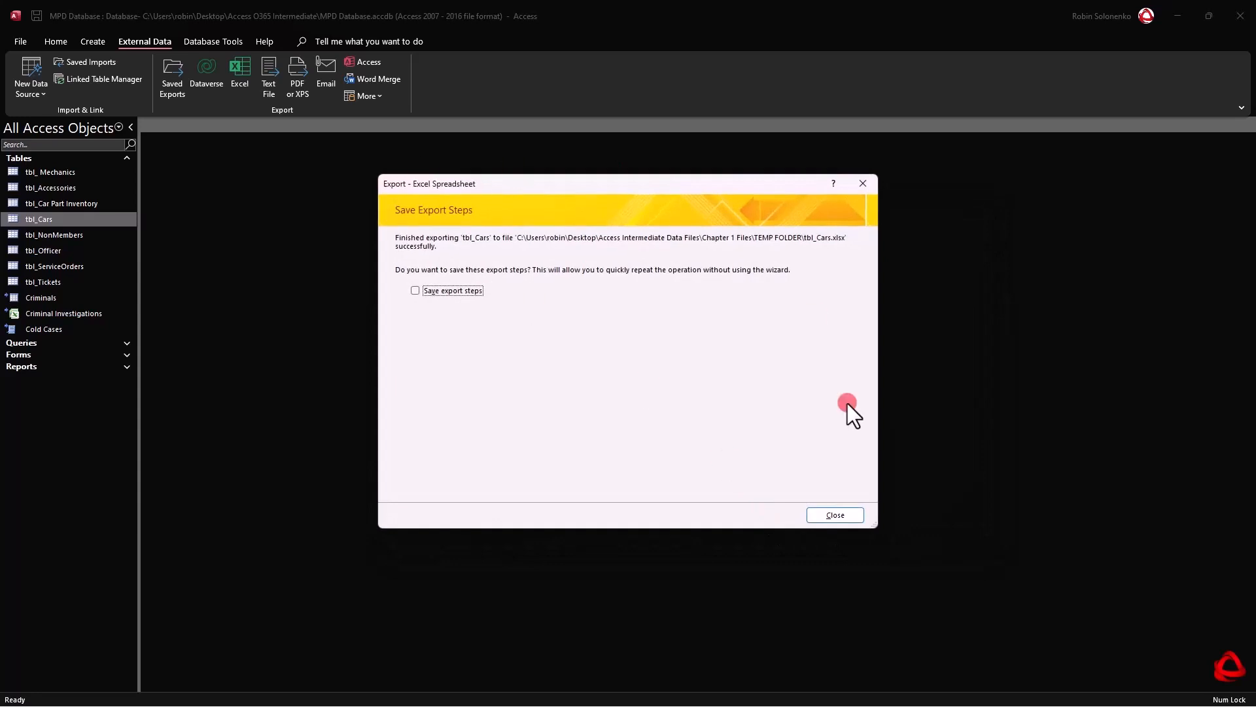
click(834, 516)
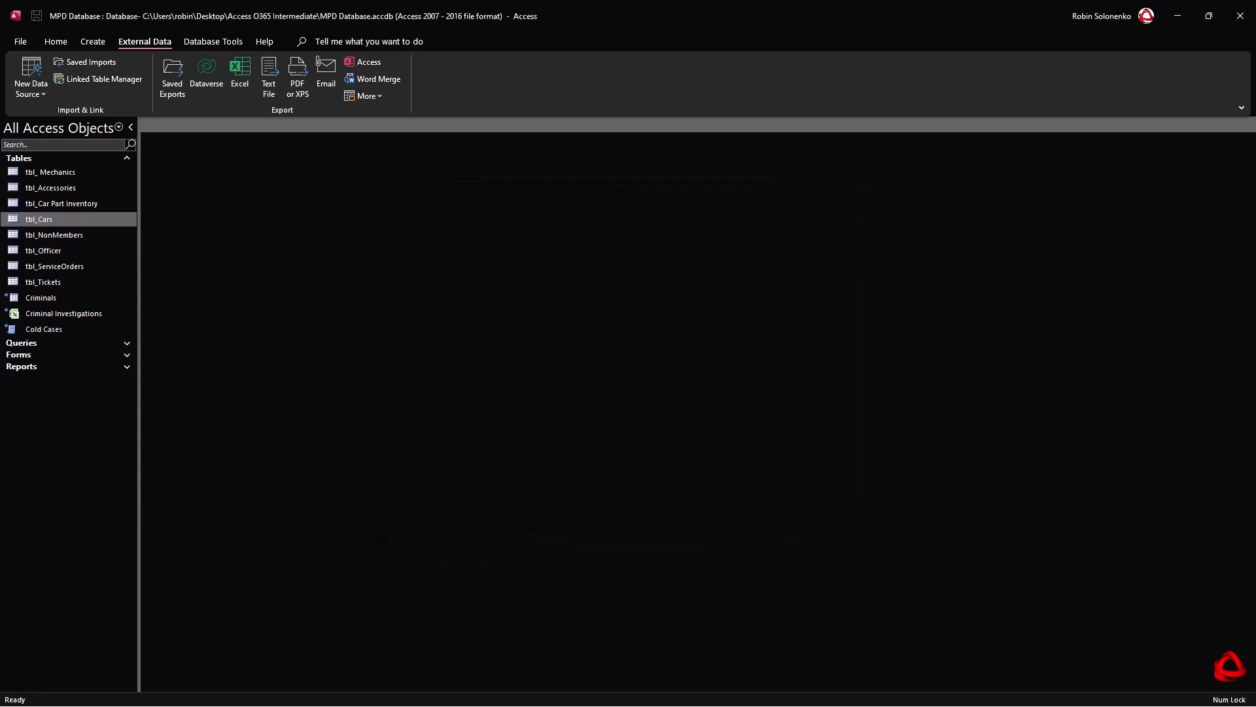
Switch to File Explorer and open the exported tbl_Cars Excel workbook from TEMP FOLDER
key(alt+Tab)
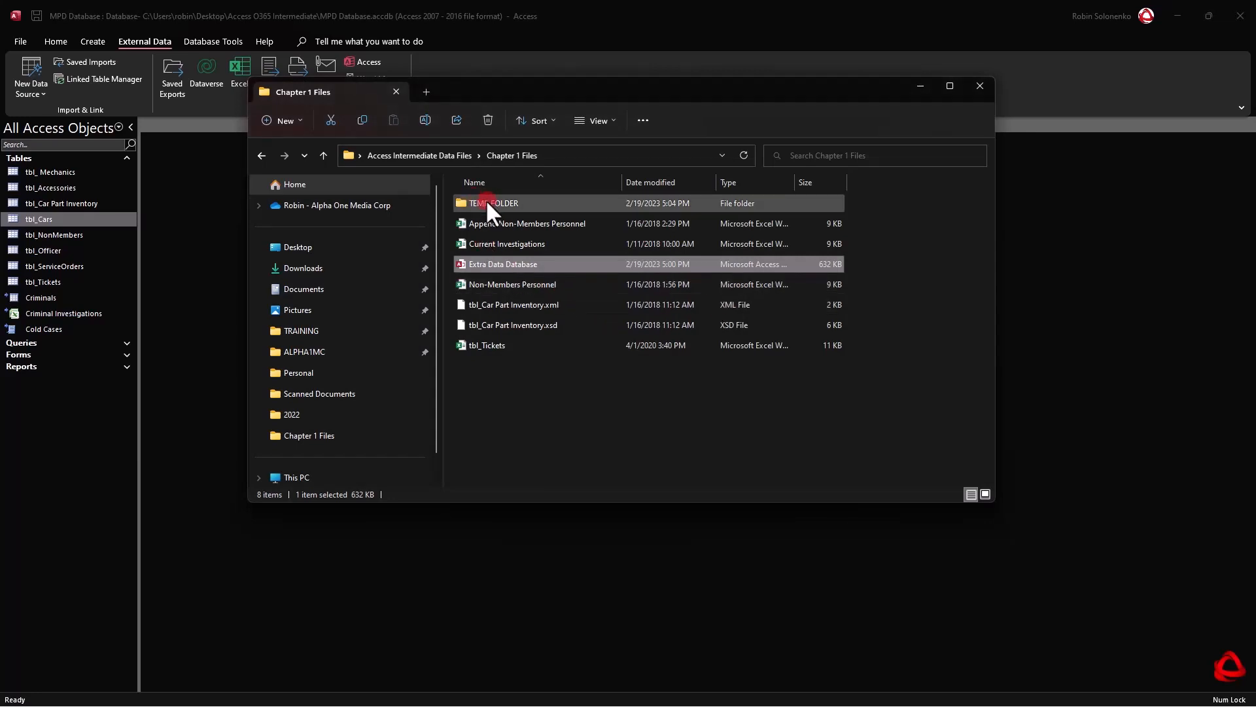
double_click(486, 199)
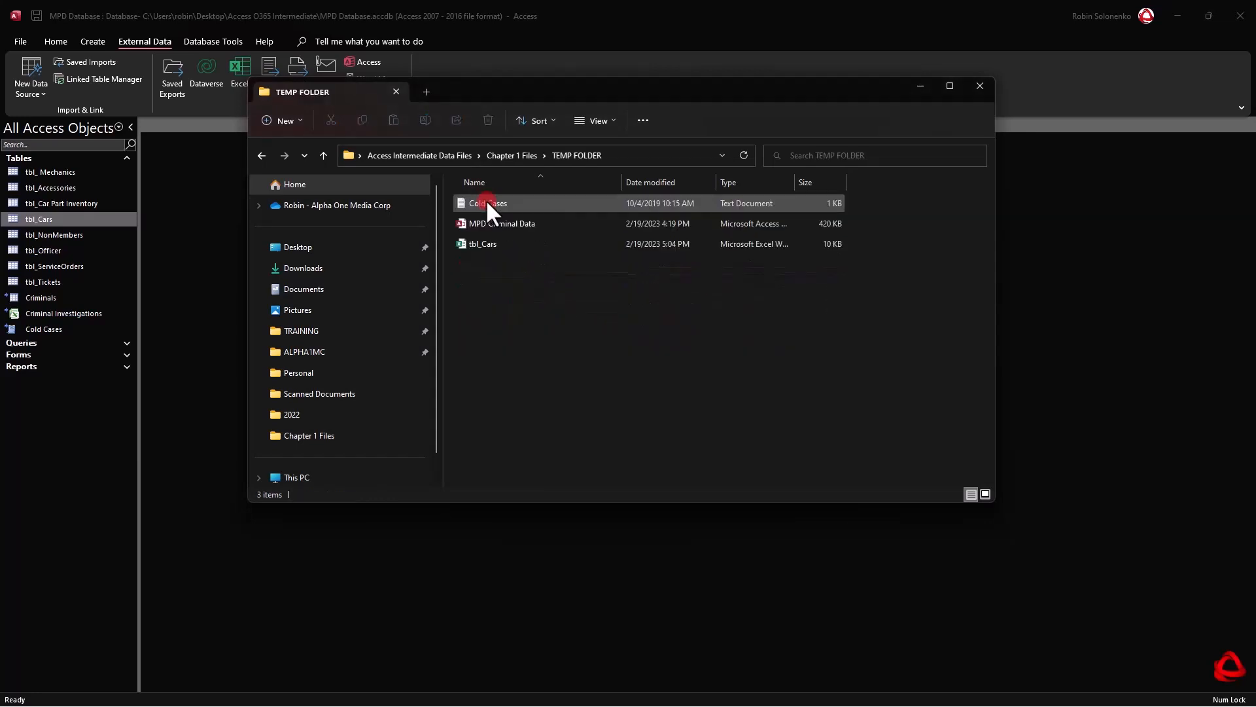
double_click(504, 243)
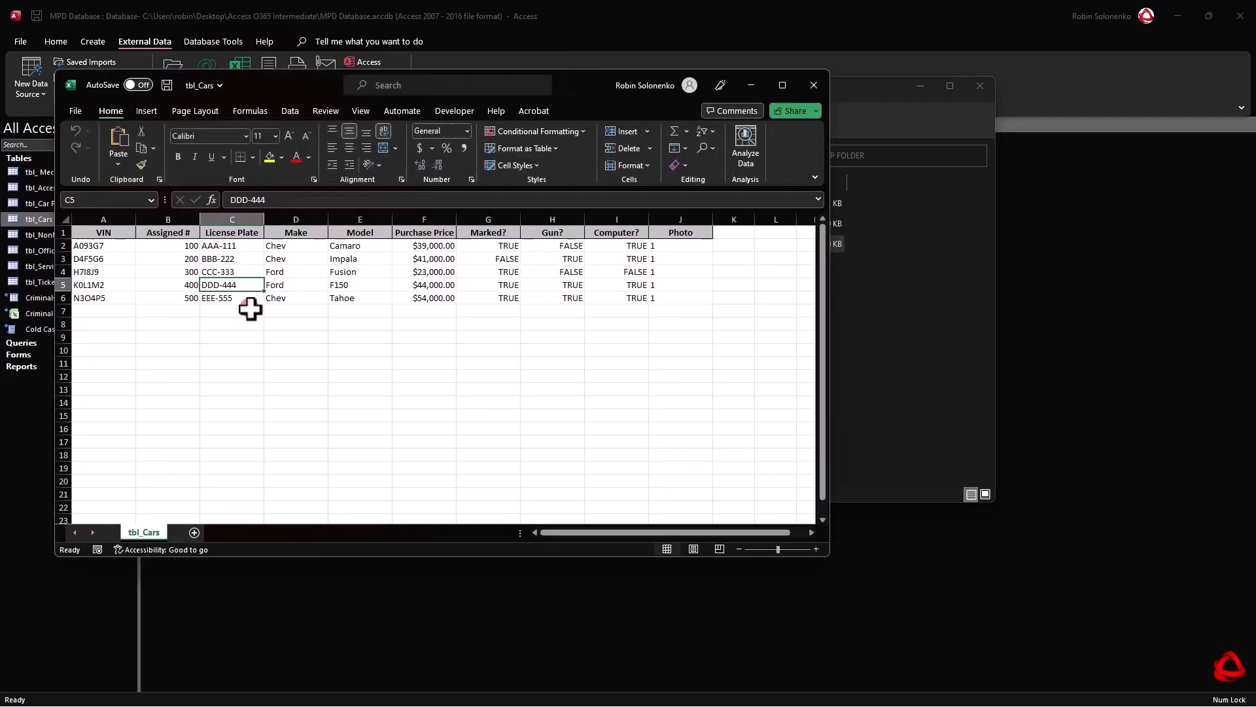
Examine the workbook's column headings, records and sheet name, and close the workbook and the folder window
drag(95, 234, 675, 238)
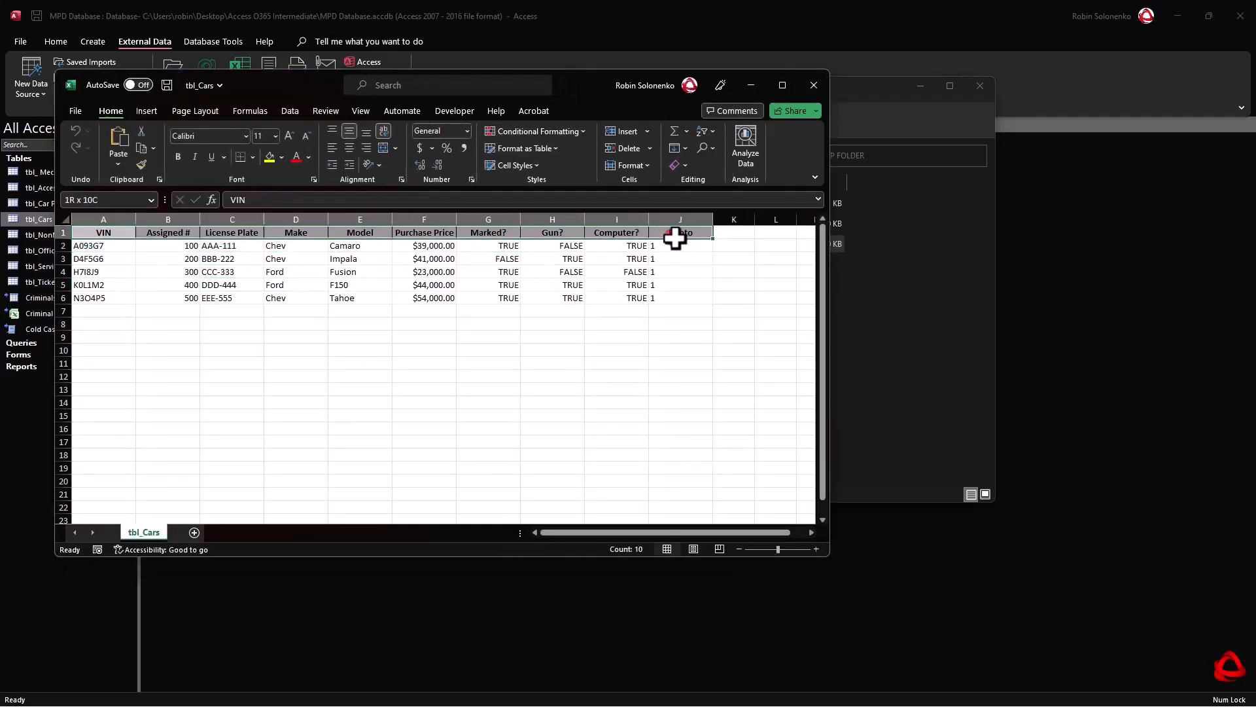
click(630, 287)
mouse_move(108, 234)
mouse_down()
mouse_move(642, 236)
mouse_move(112, 253)
mouse_move(521, 301)
mouse_move(679, 298)
mouse_up()
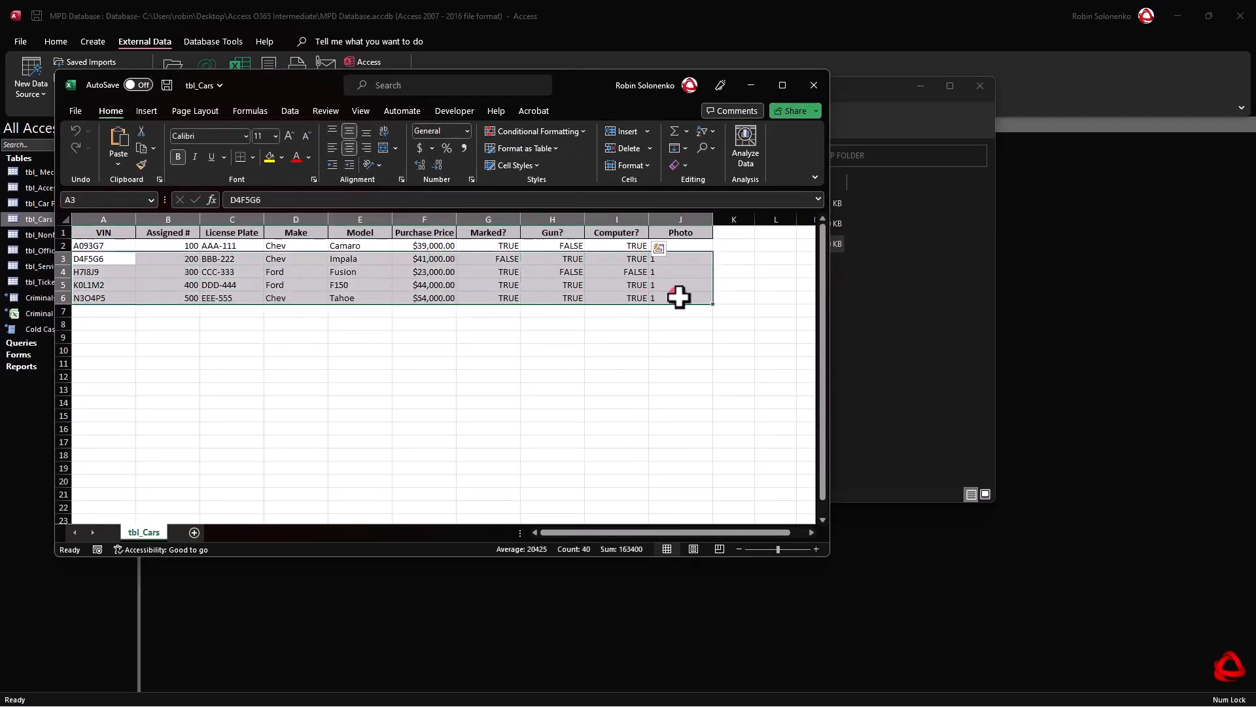
click(143, 532)
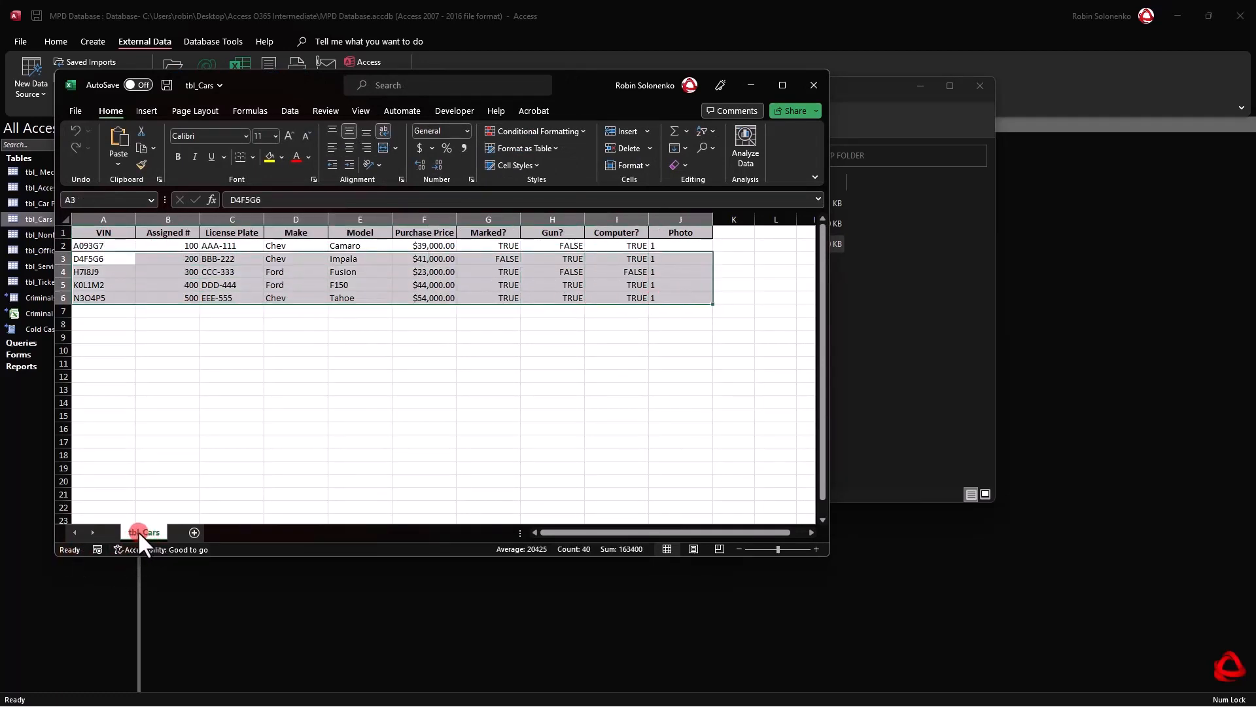
click(259, 260)
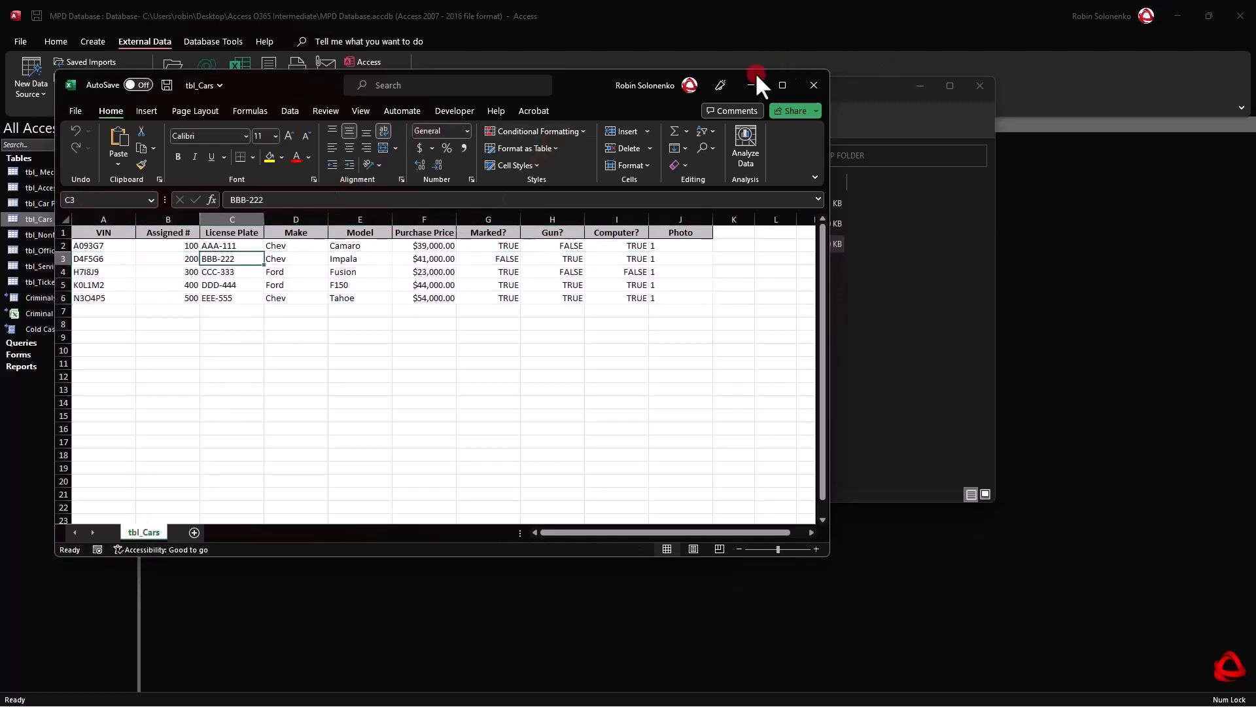
click(813, 83)
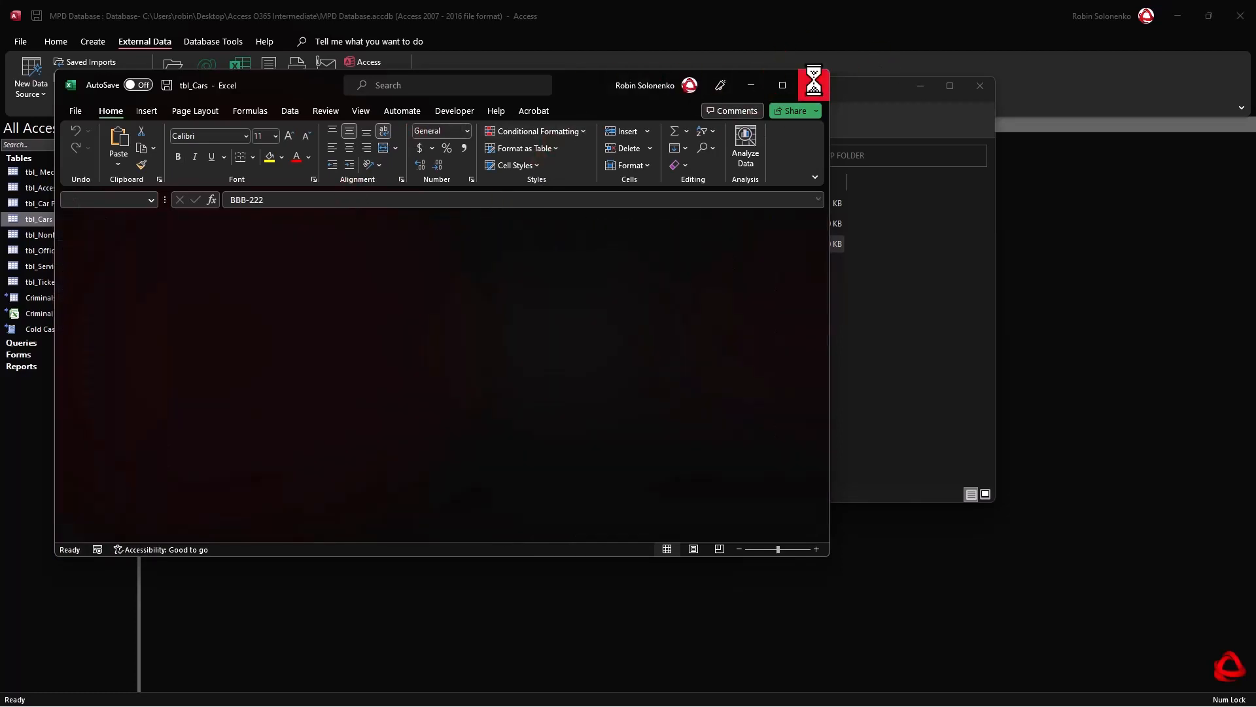
click(980, 85)
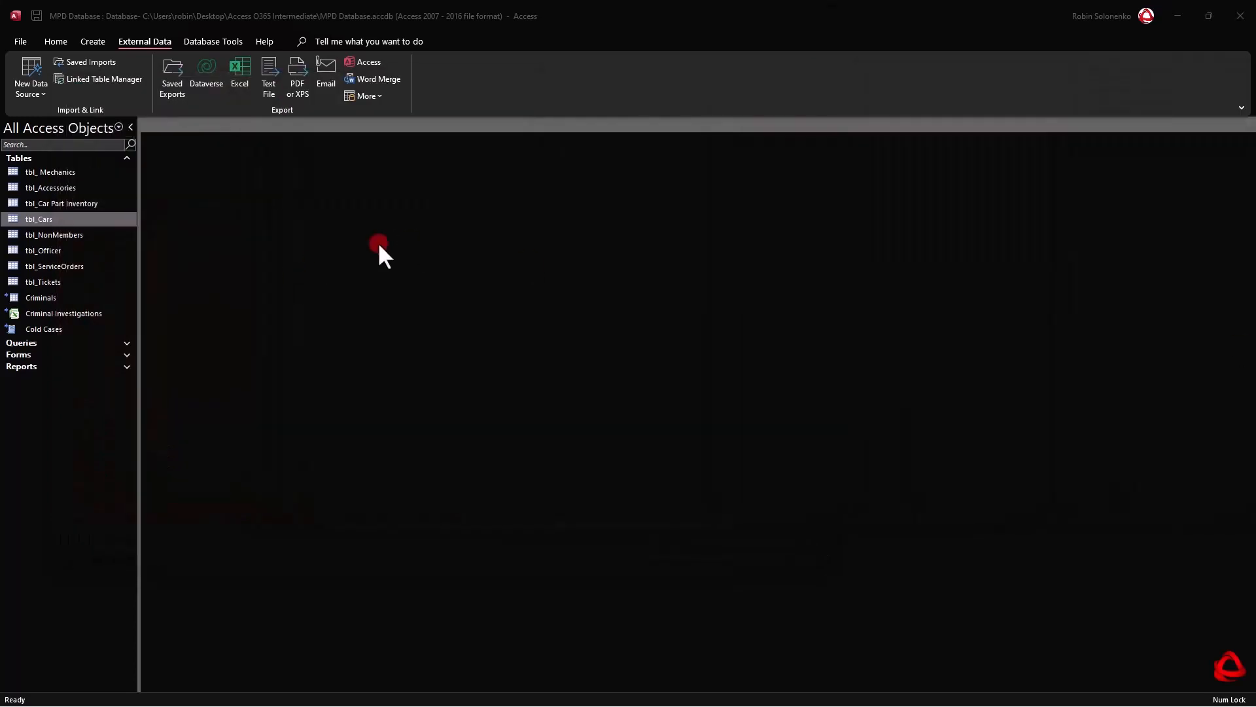
Export tbl_Cars as a PDF named tbl_Cars in TEMP FOLDER without saving the export steps
click(296, 68)
click(294, 68)
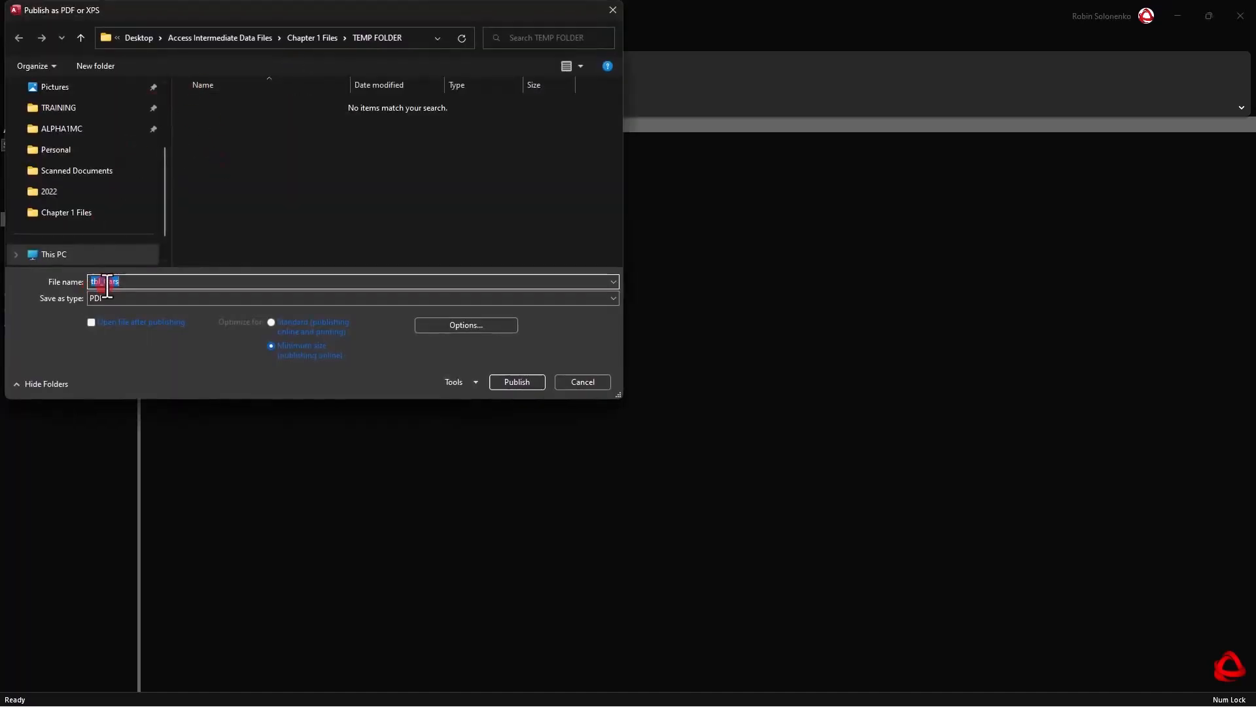
click(516, 382)
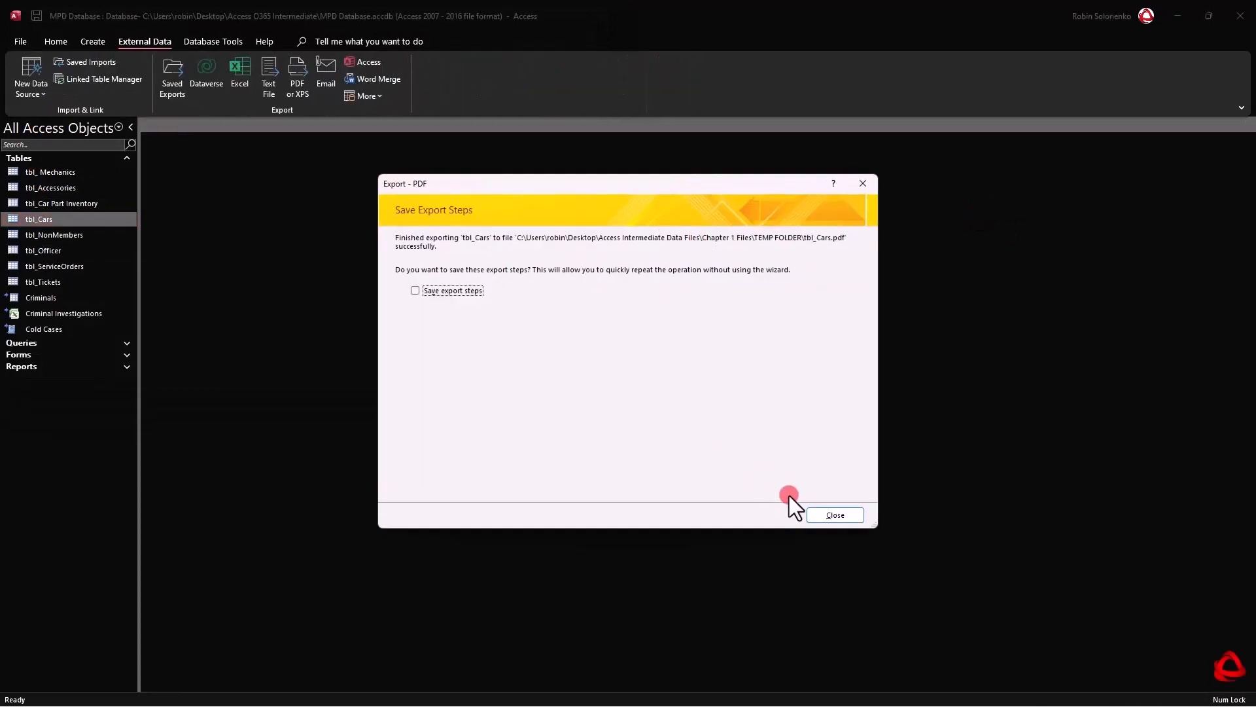
click(823, 514)
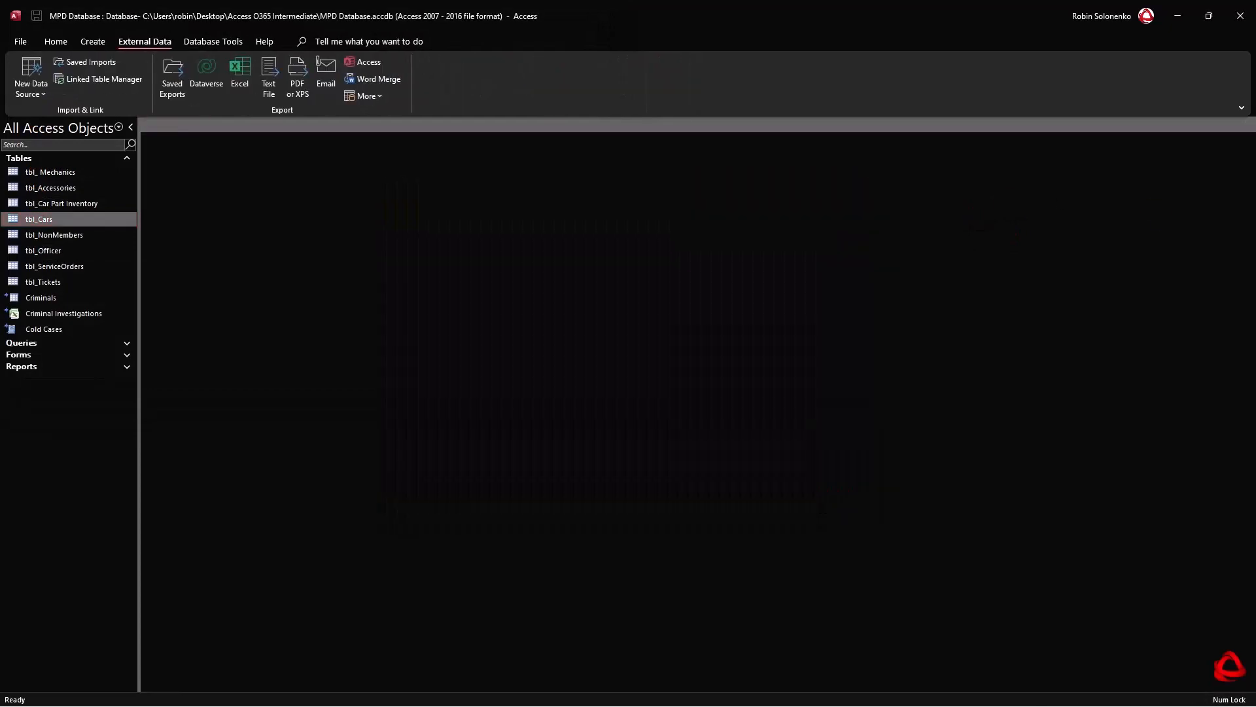
Open the exported tbl_Cars PDF from TEMP FOLDER, view it maximized, and close it and move the folder window away
drag(1255, 199, 462, 121)
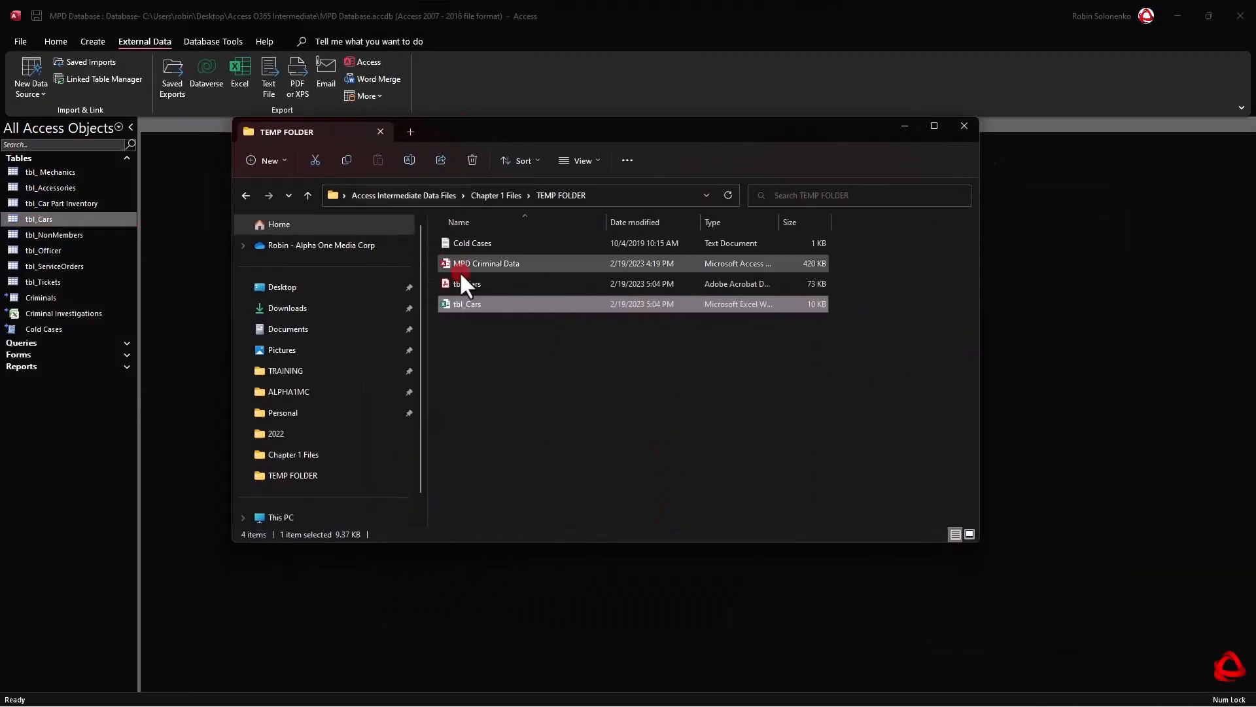
click(468, 284)
double_click(480, 283)
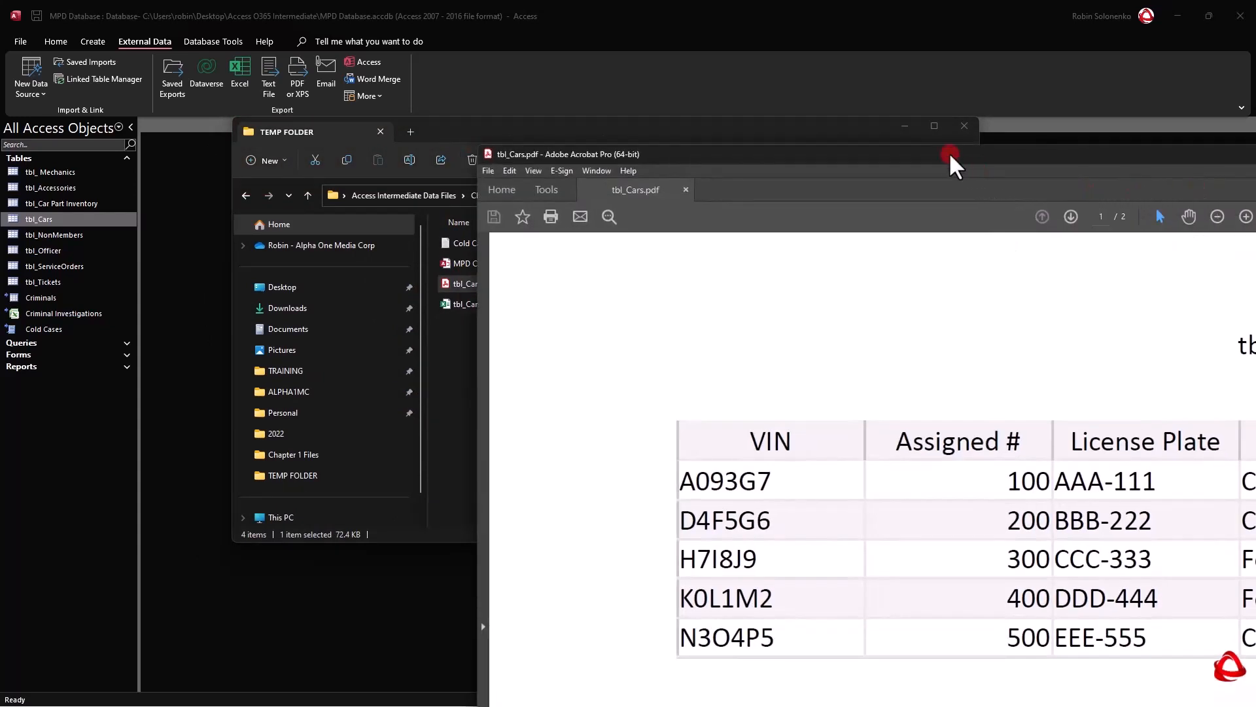
drag(952, 160, 377, 68)
double_click(378, 68)
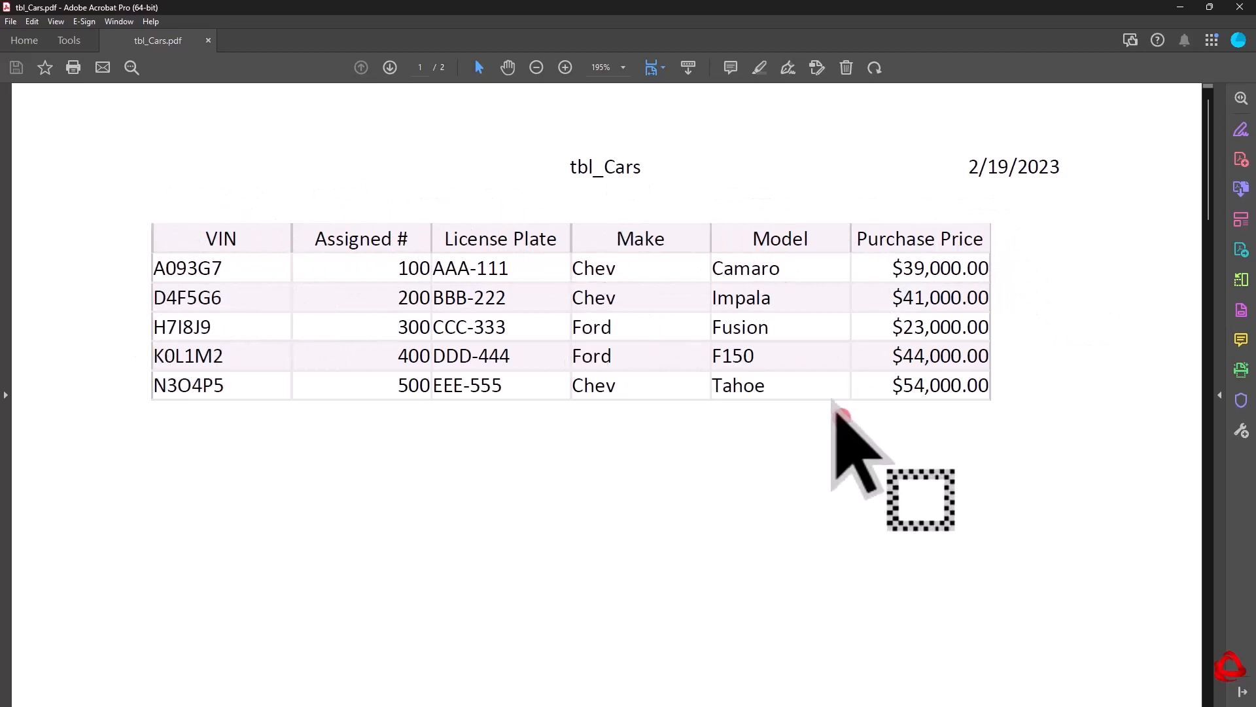
click(1242, 7)
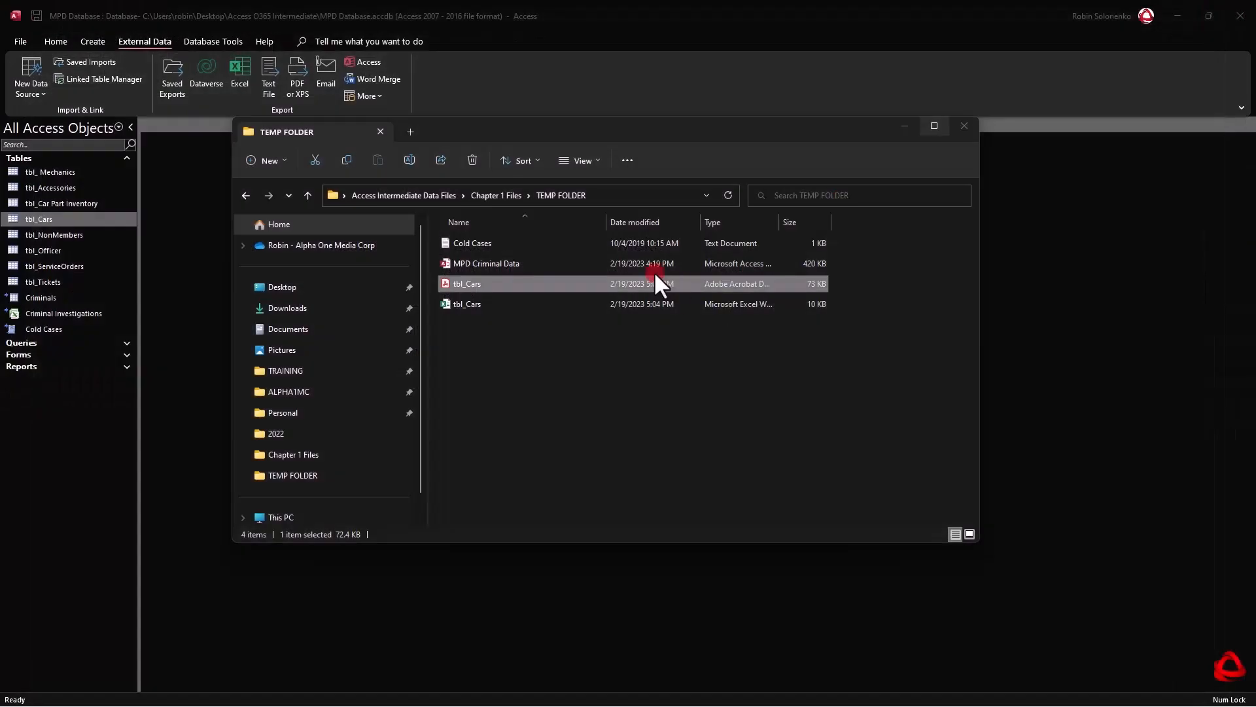
drag(762, 133, 1255, 133)
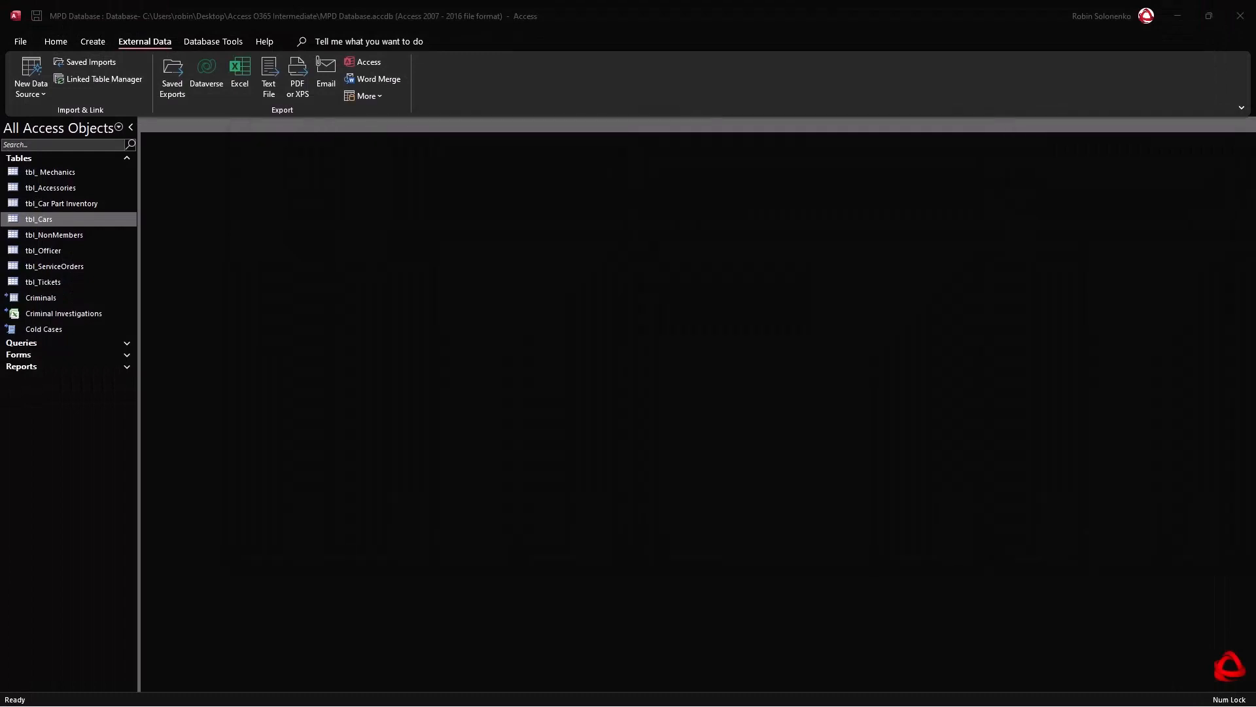
Export tbl_Cars with definition and data to the MPD Criminal Data database in TEMP FOLDER, keeping its name and saving no export steps
click(38, 217)
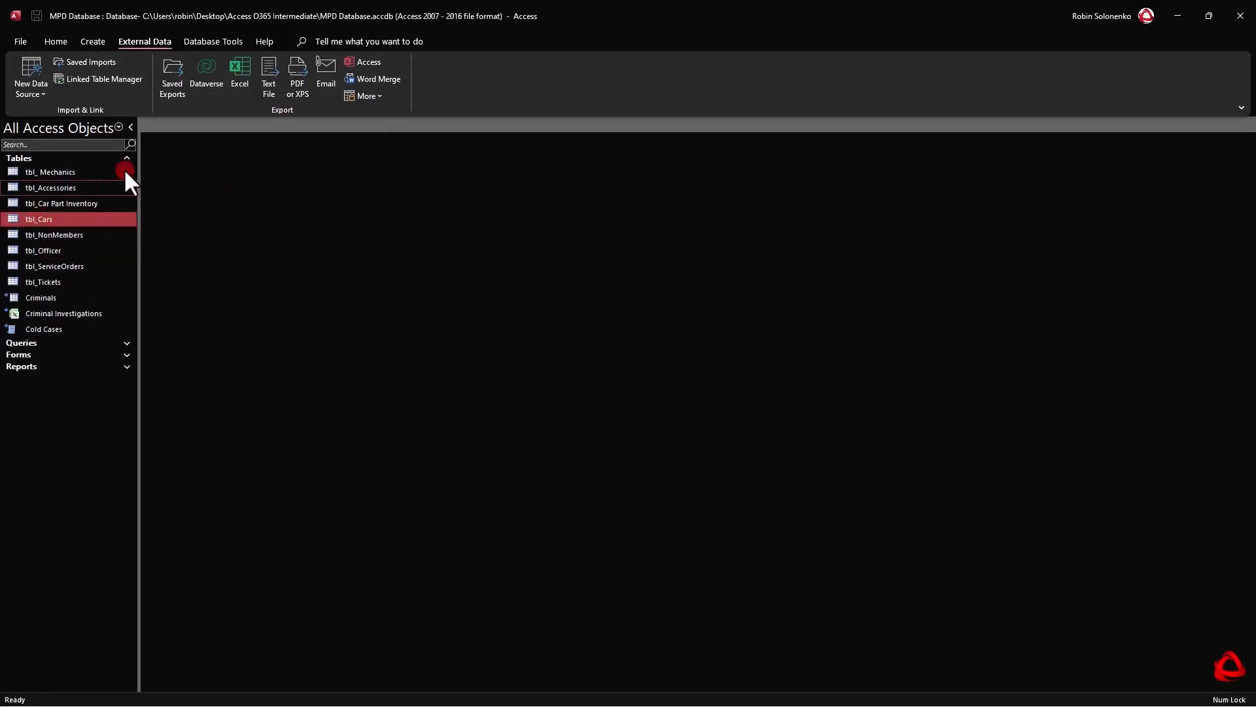
click(366, 63)
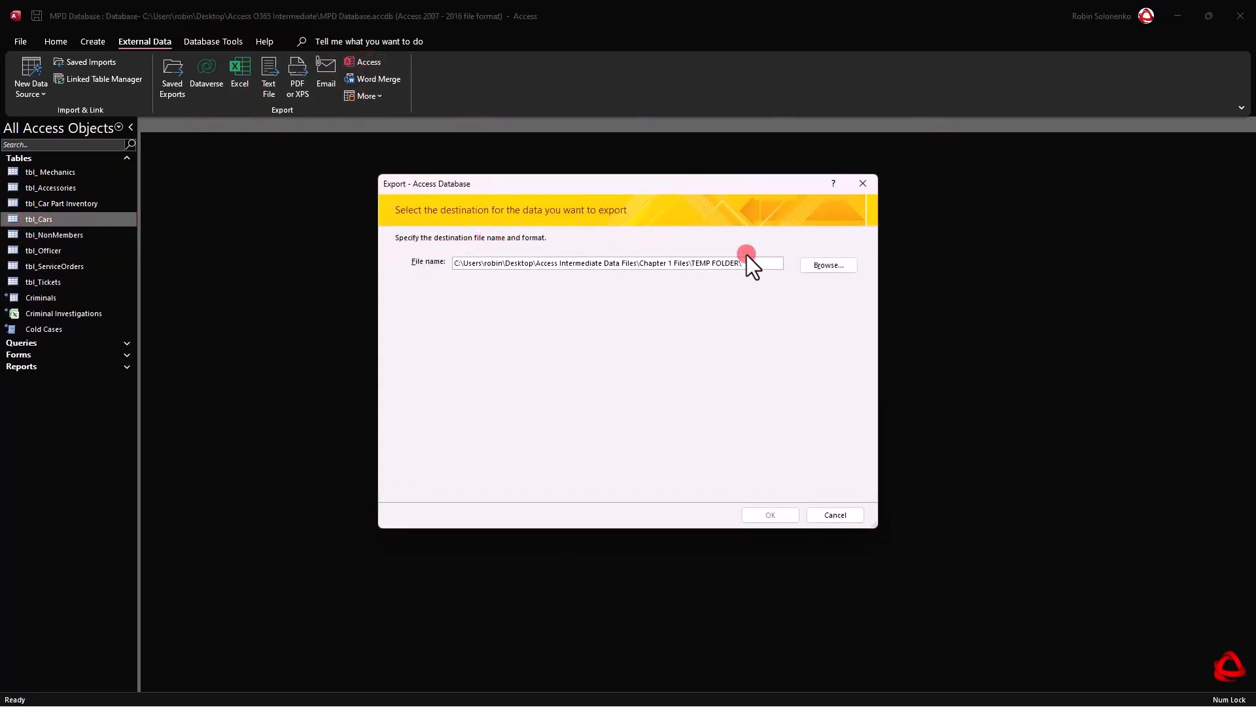
click(829, 265)
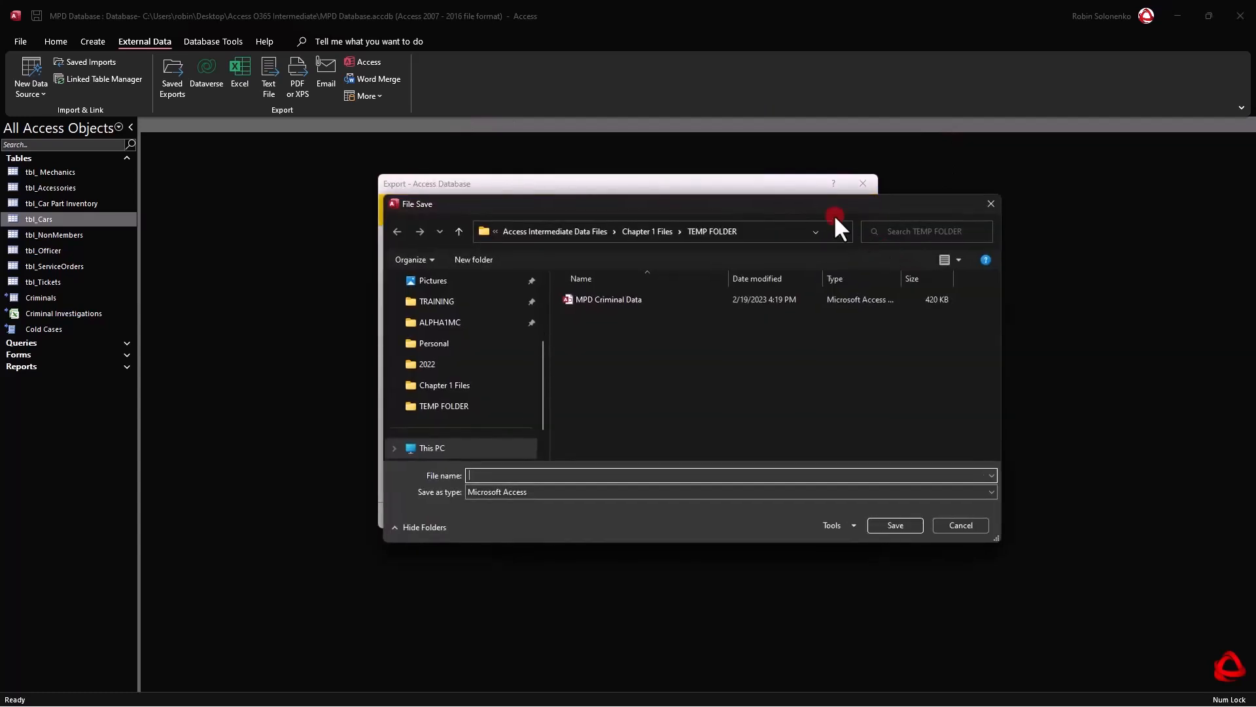
click(589, 298)
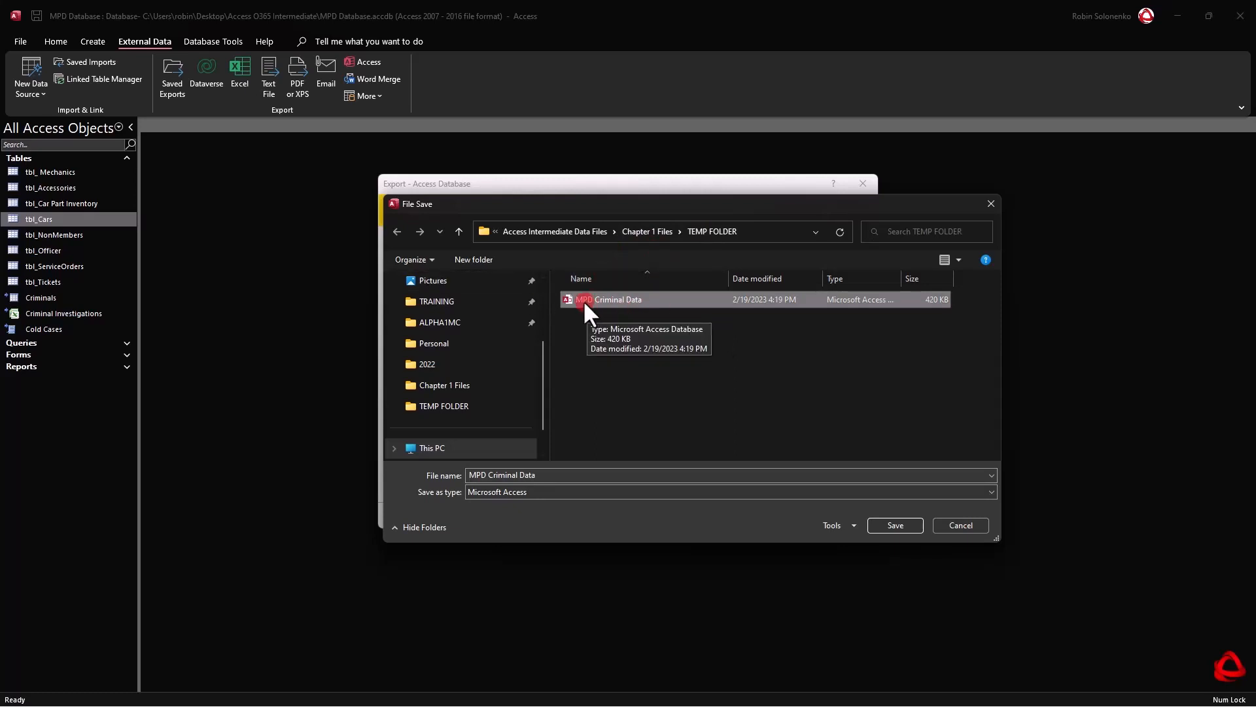
click(893, 530)
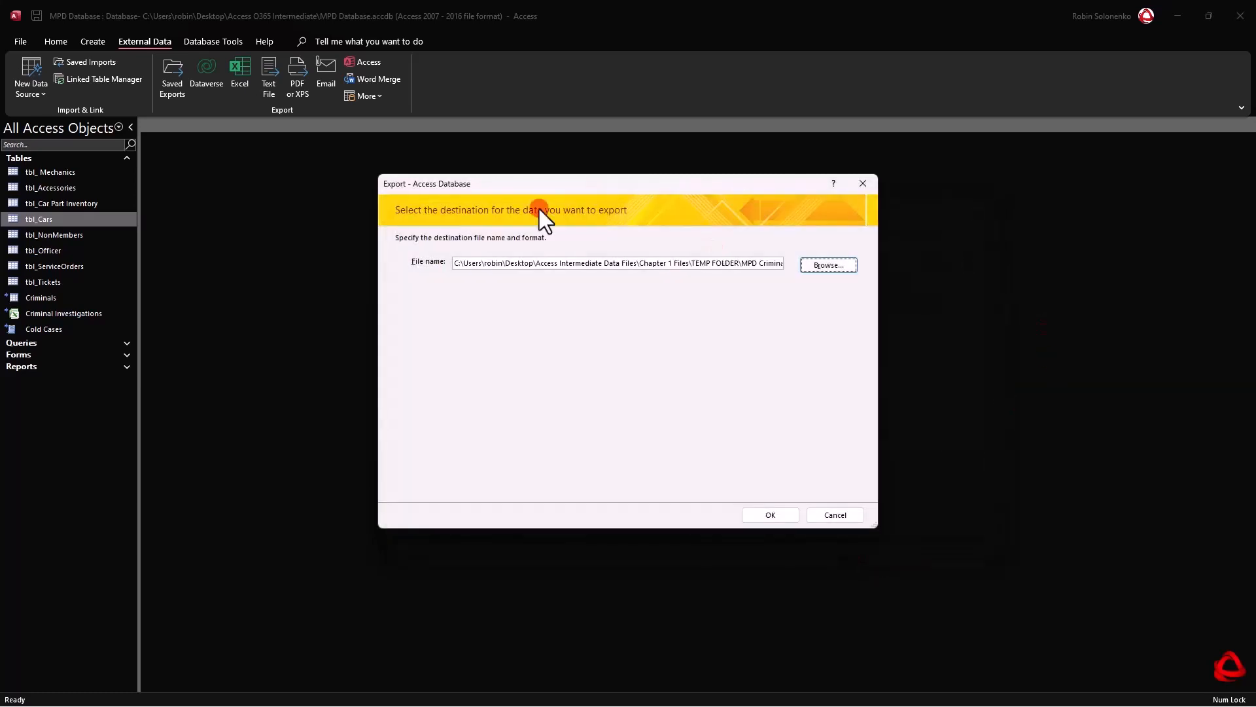
click(775, 513)
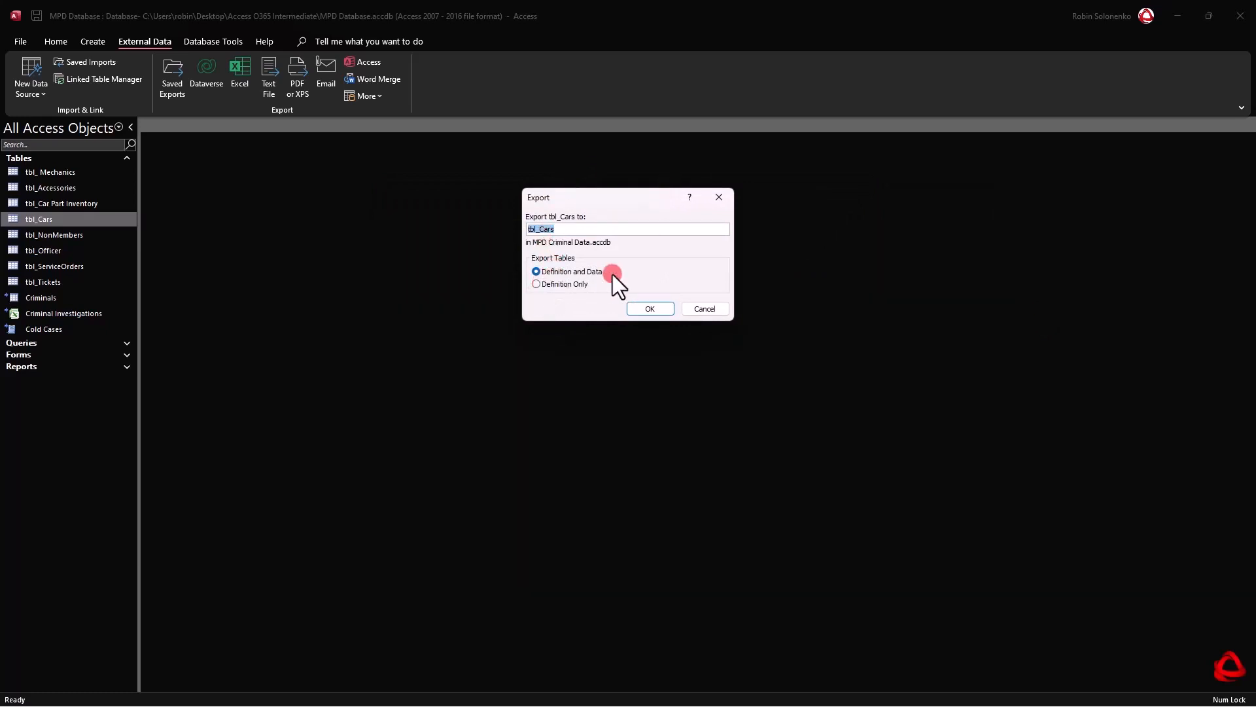
click(649, 308)
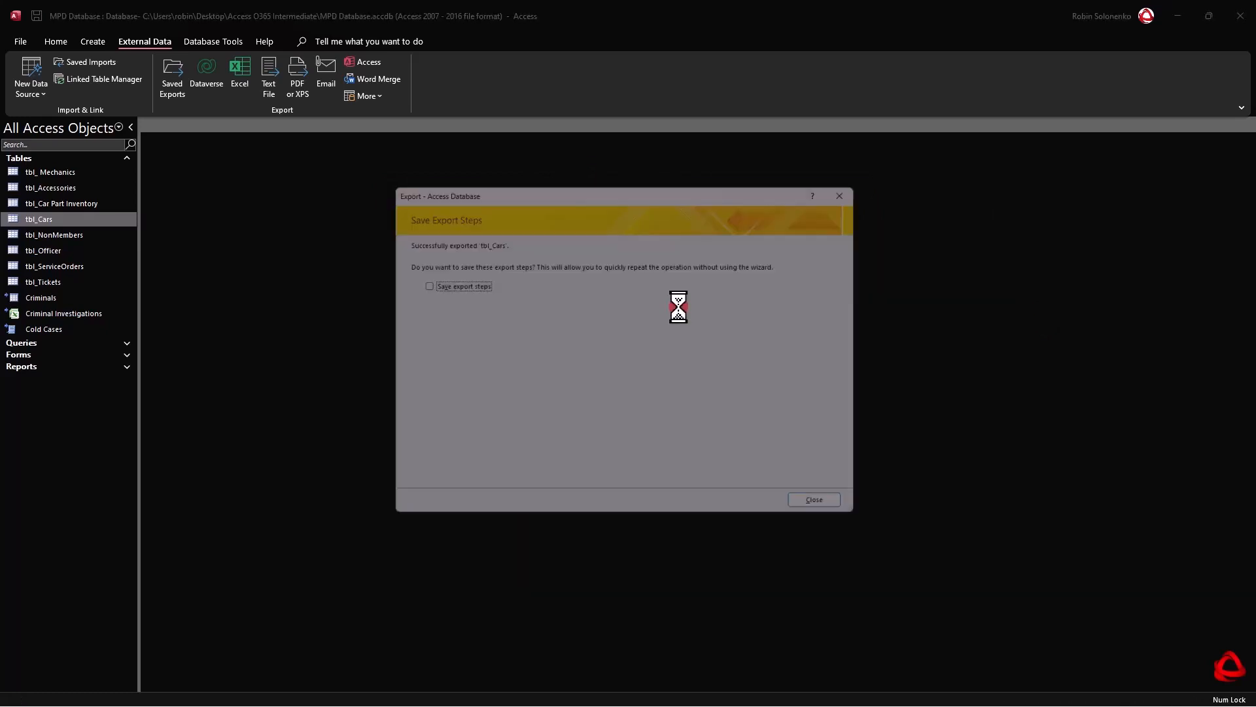
click(823, 511)
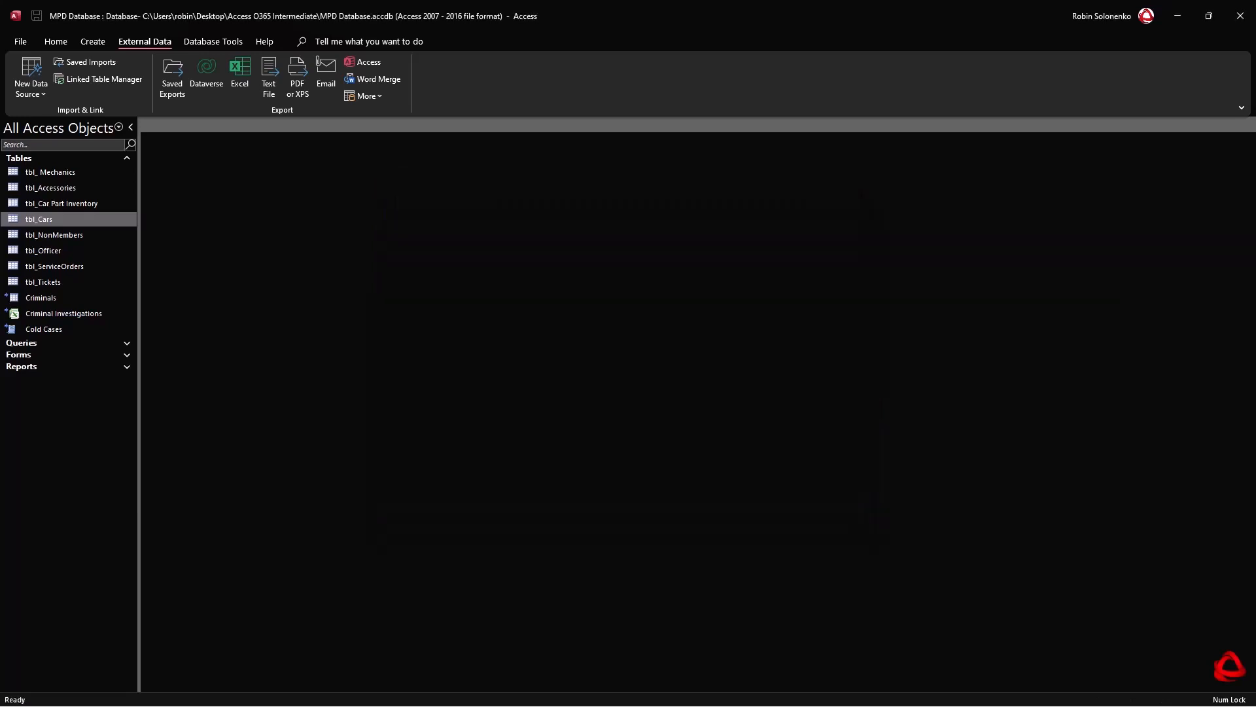
Open the MPD Criminal Data database from TEMP FOLDER, check the exported tbl_Cars table, and close the database
drag(1255, 150, 607, 150)
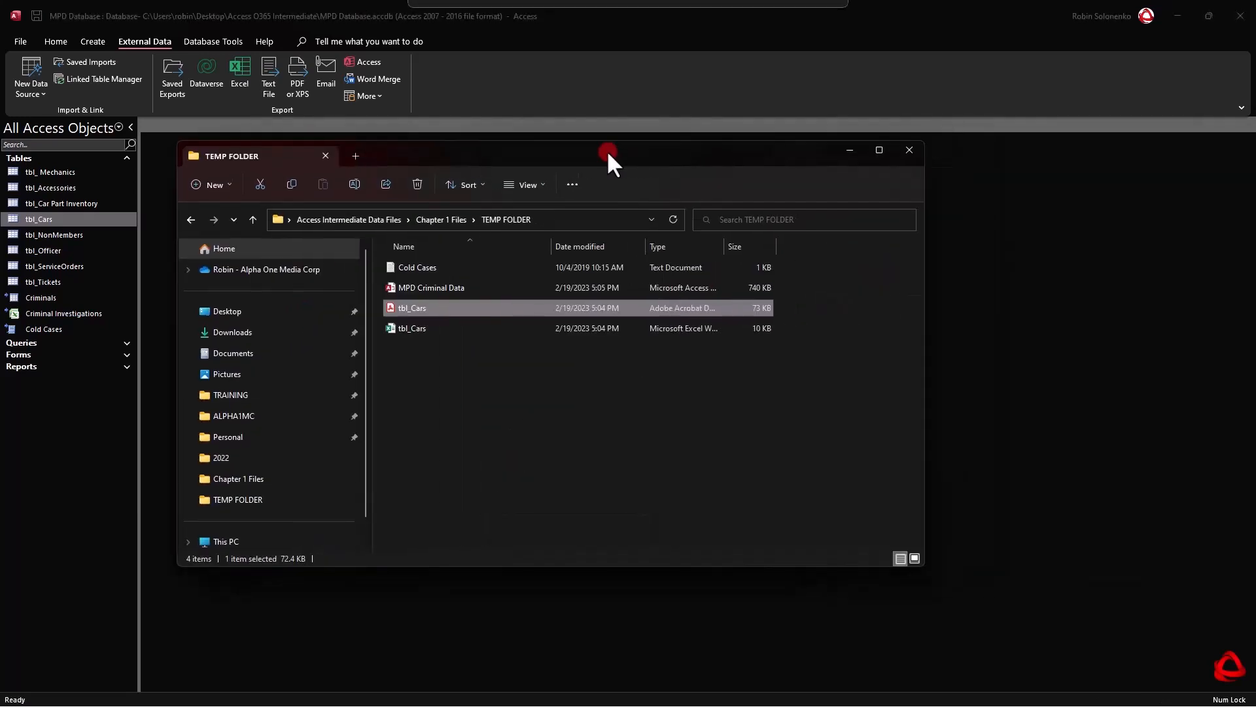
double_click(416, 288)
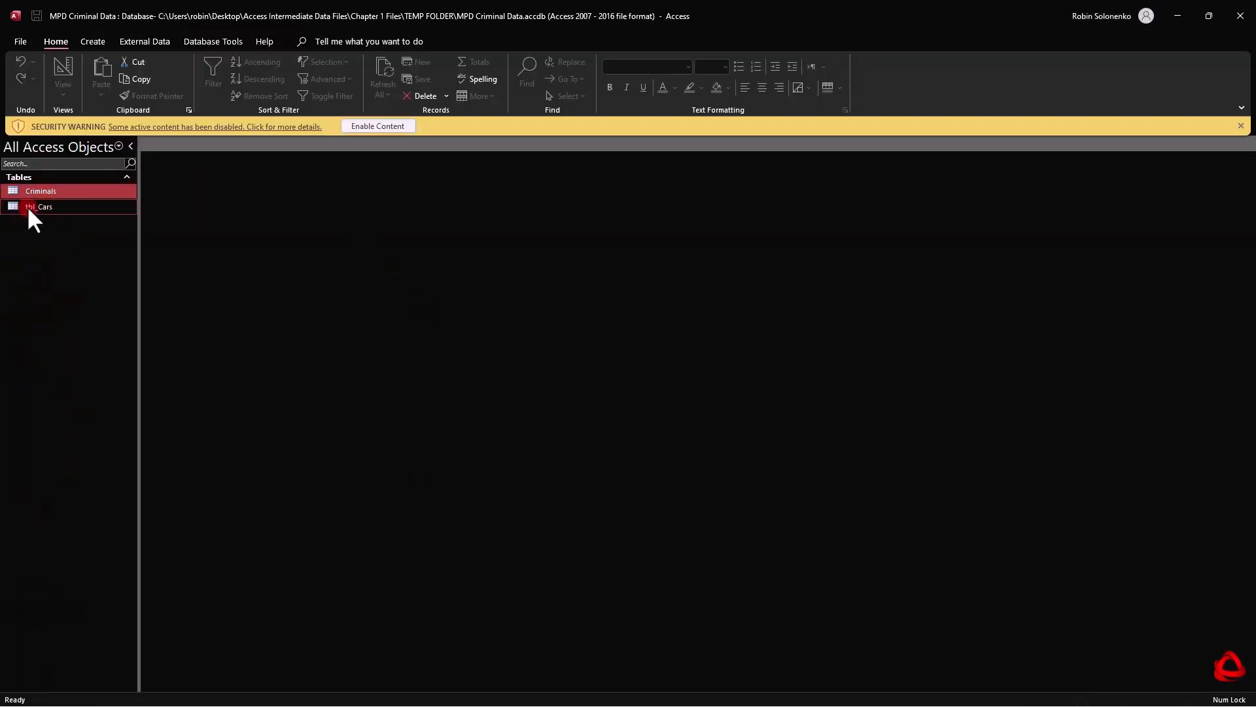
click(28, 208)
double_click(29, 207)
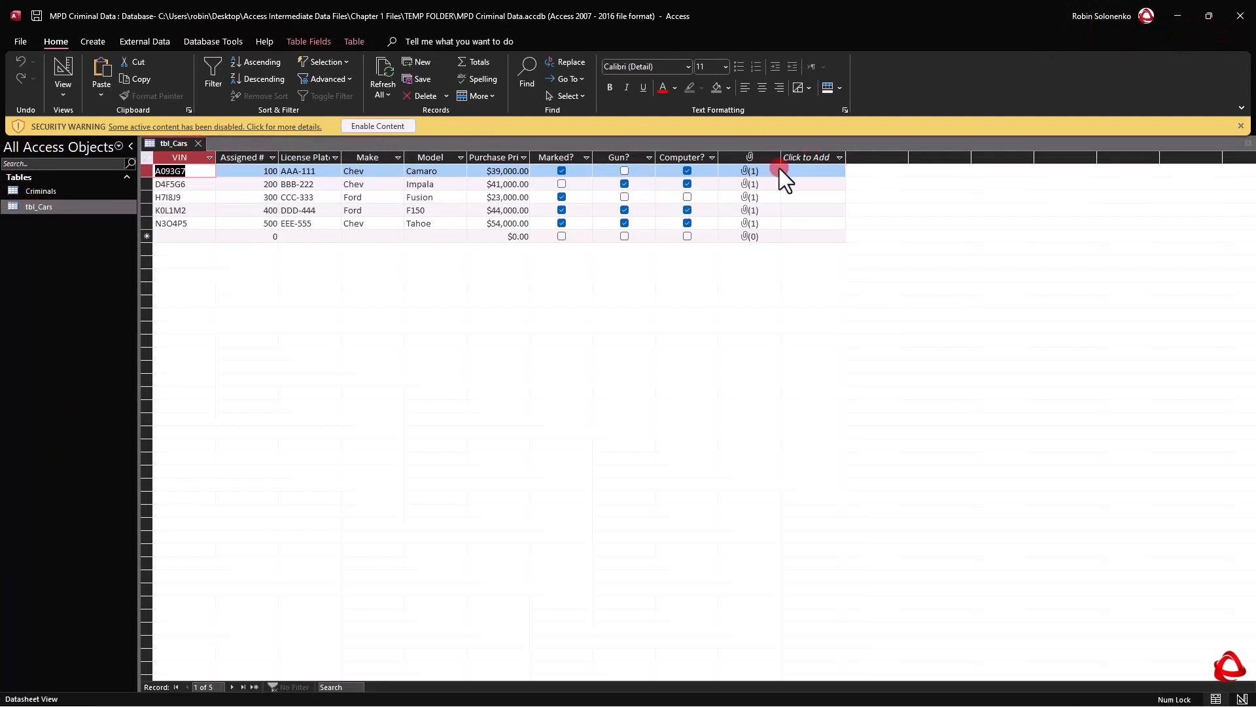
click(1240, 18)
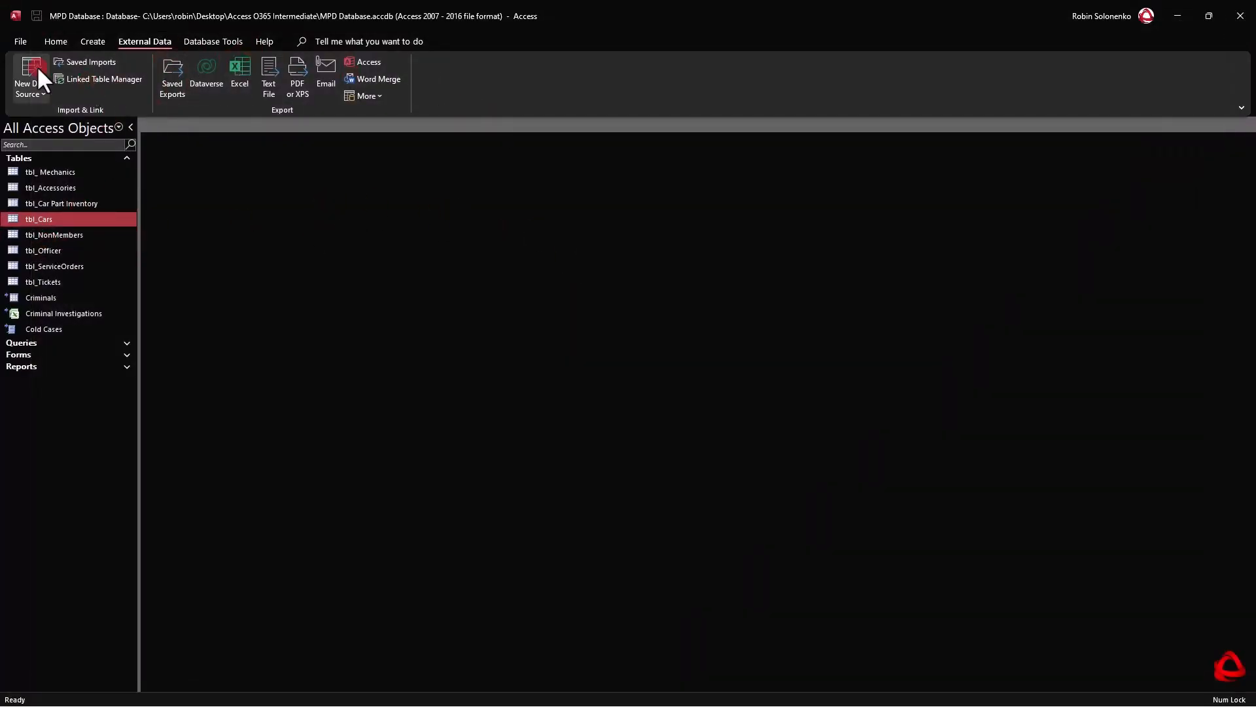
click(376, 96)
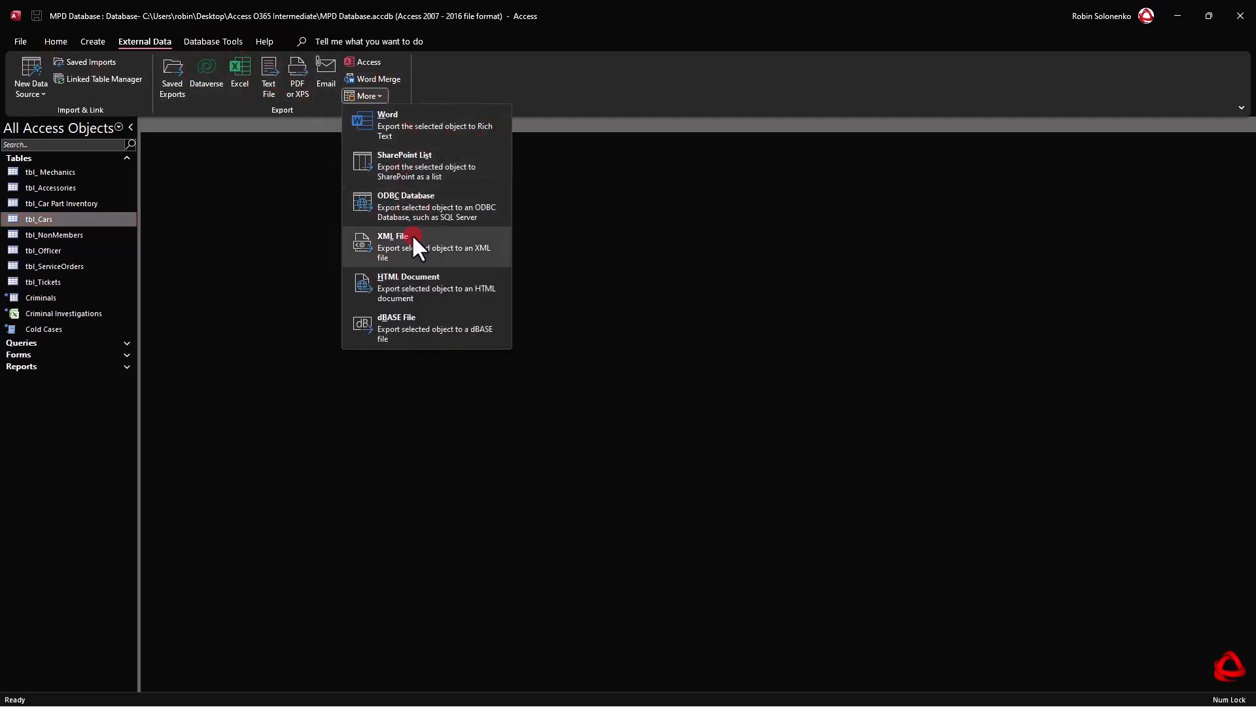
click(583, 65)
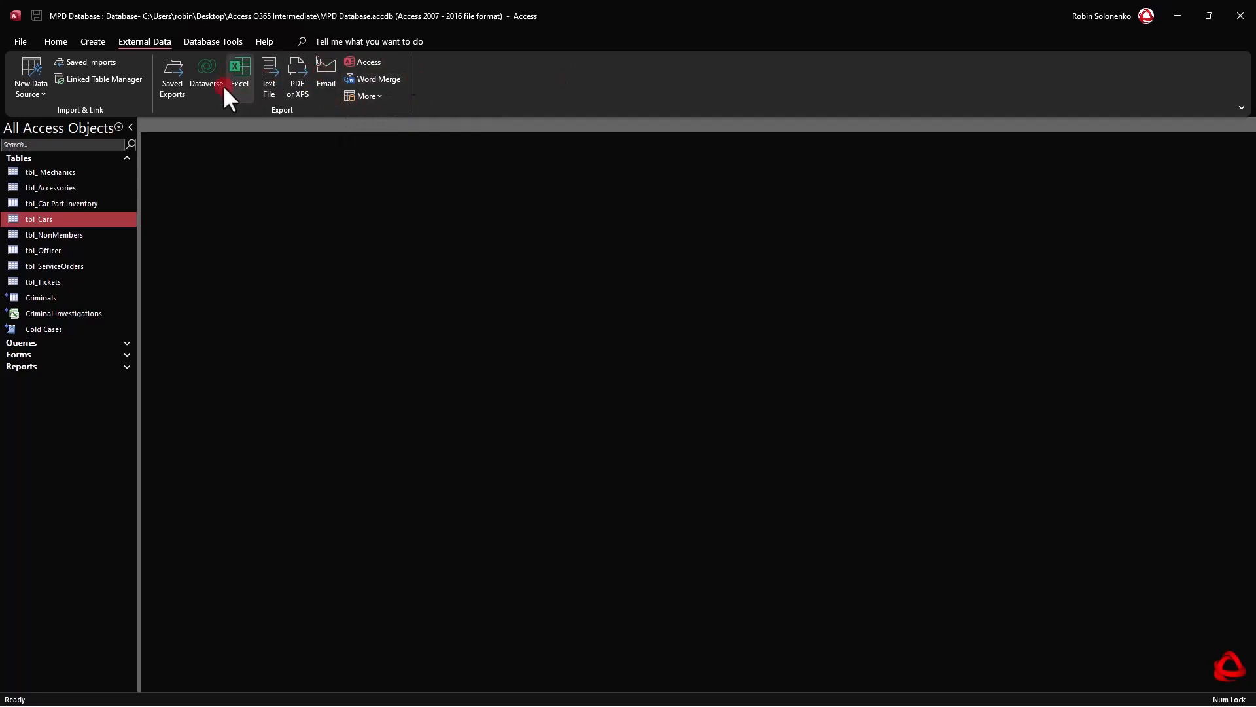